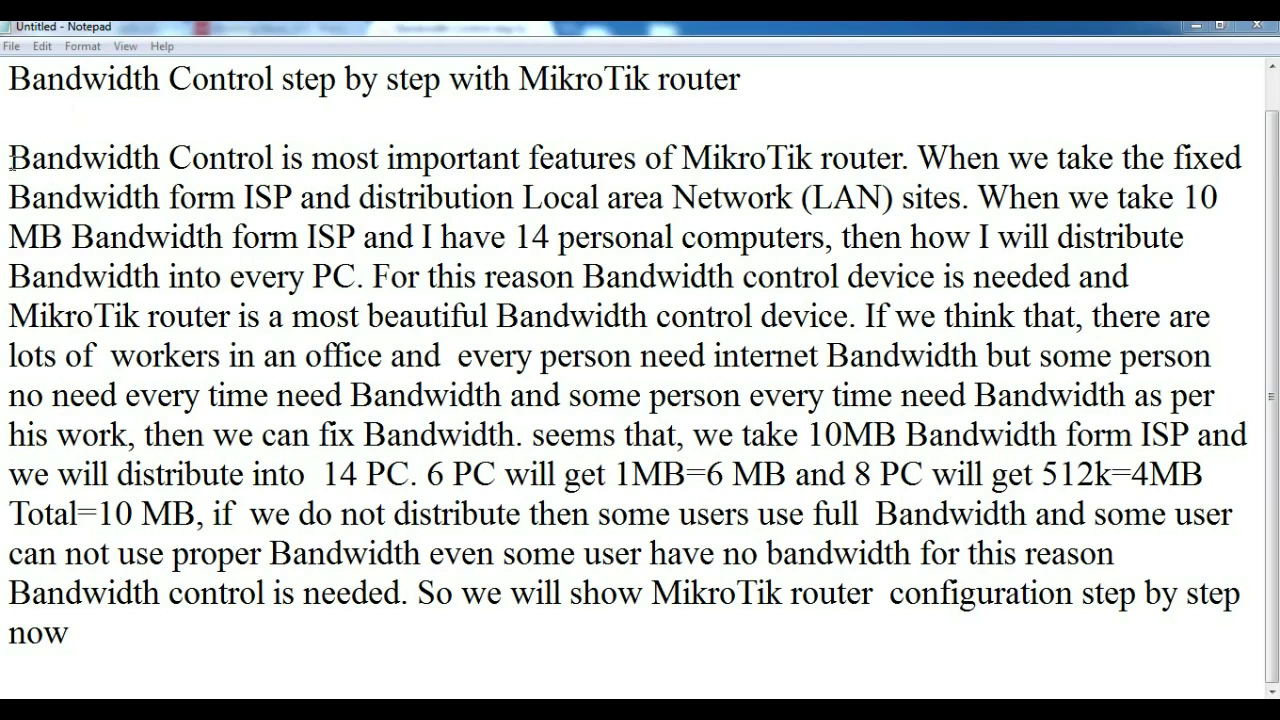
# Highlight the opening sentences on bandwidth control and sharing 10 MB among 14 PCs.
pyautogui.moveTo(10, 158); pyautogui.dragTo(905, 160)
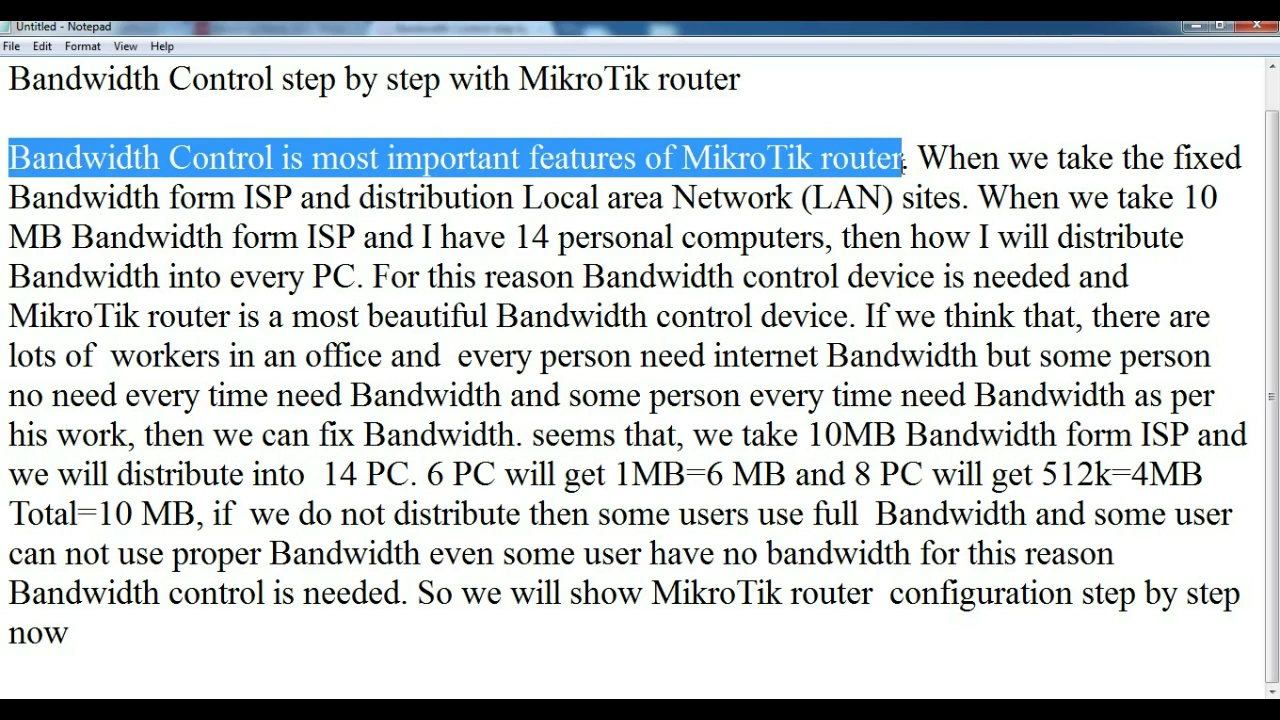
pyautogui.click(927, 101)
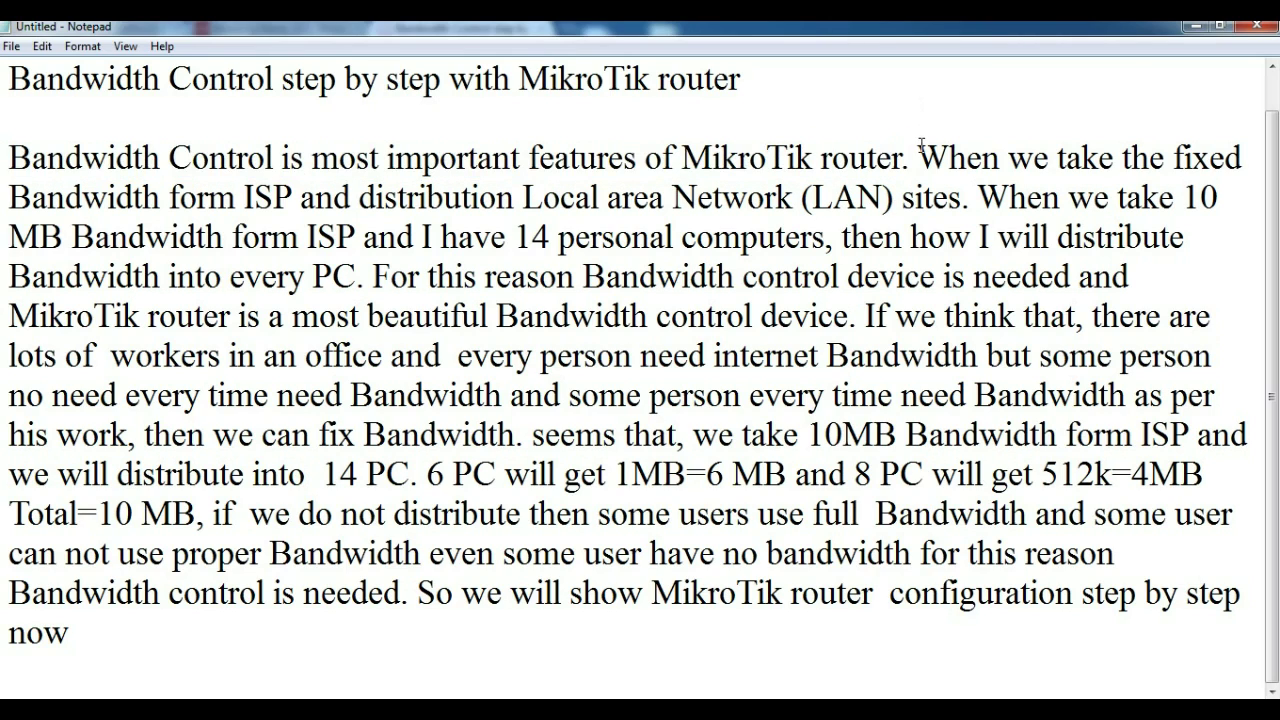
pyautogui.moveTo(918, 157); pyautogui.dragTo(962, 203)
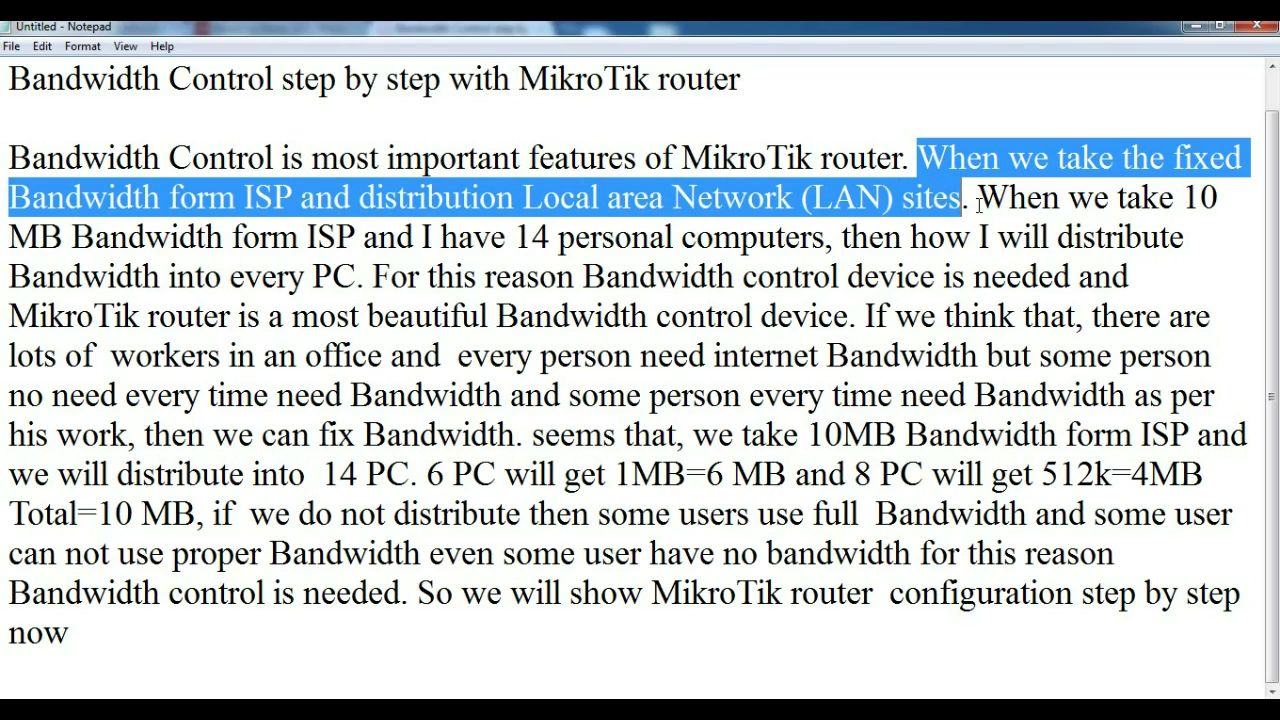
pyautogui.click(978, 203)
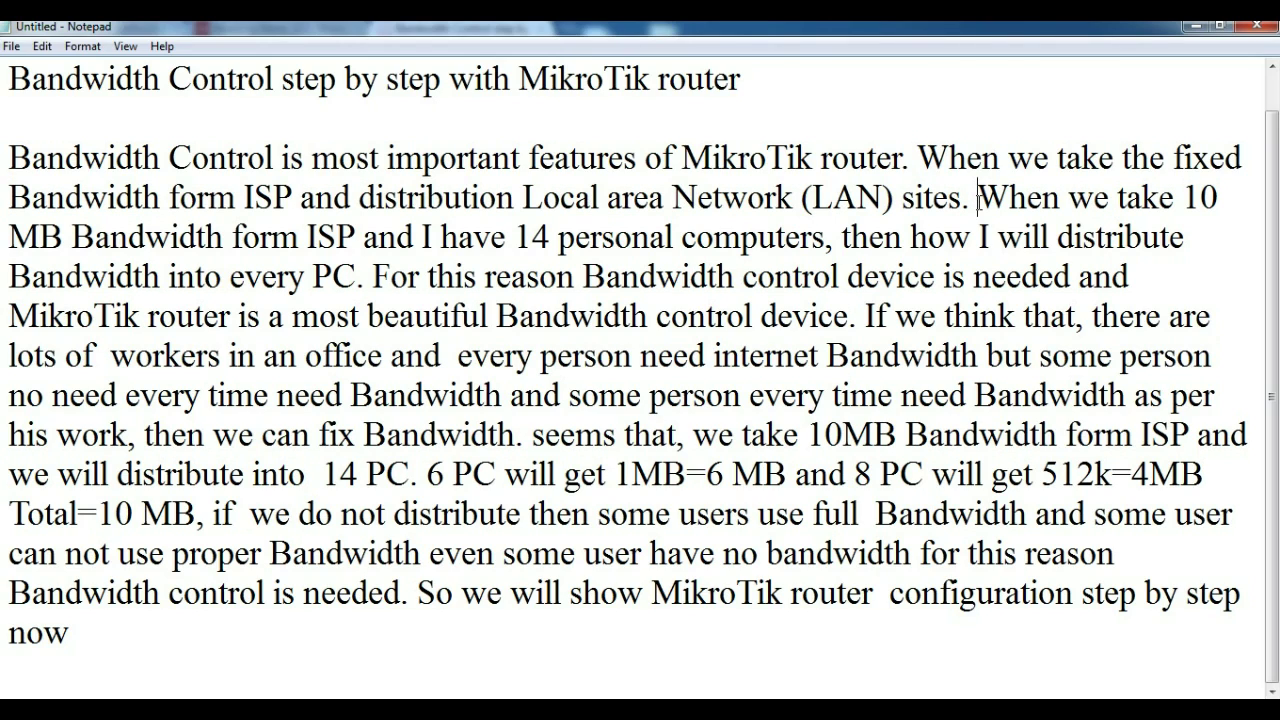
pyautogui.moveTo(978, 203); pyautogui.dragTo(455, 240)
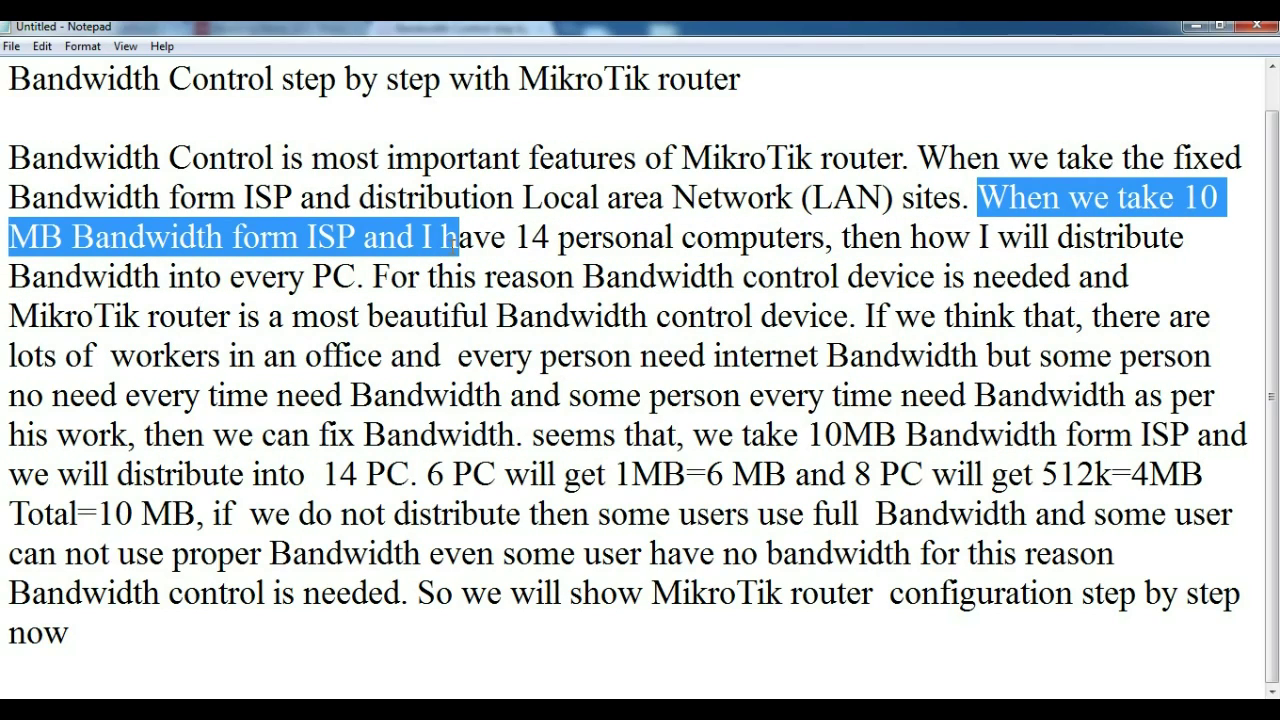
pyautogui.moveTo(455, 240); pyautogui.dragTo(828, 240)
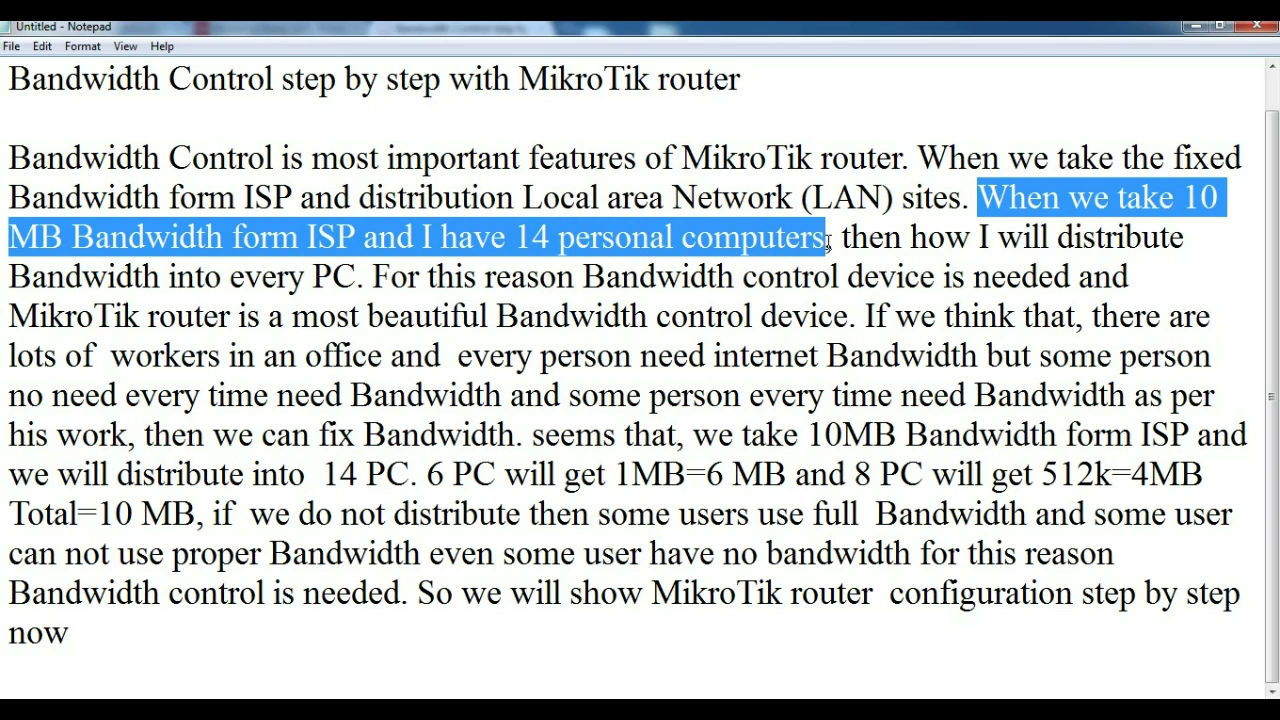
pyautogui.click(842, 240)
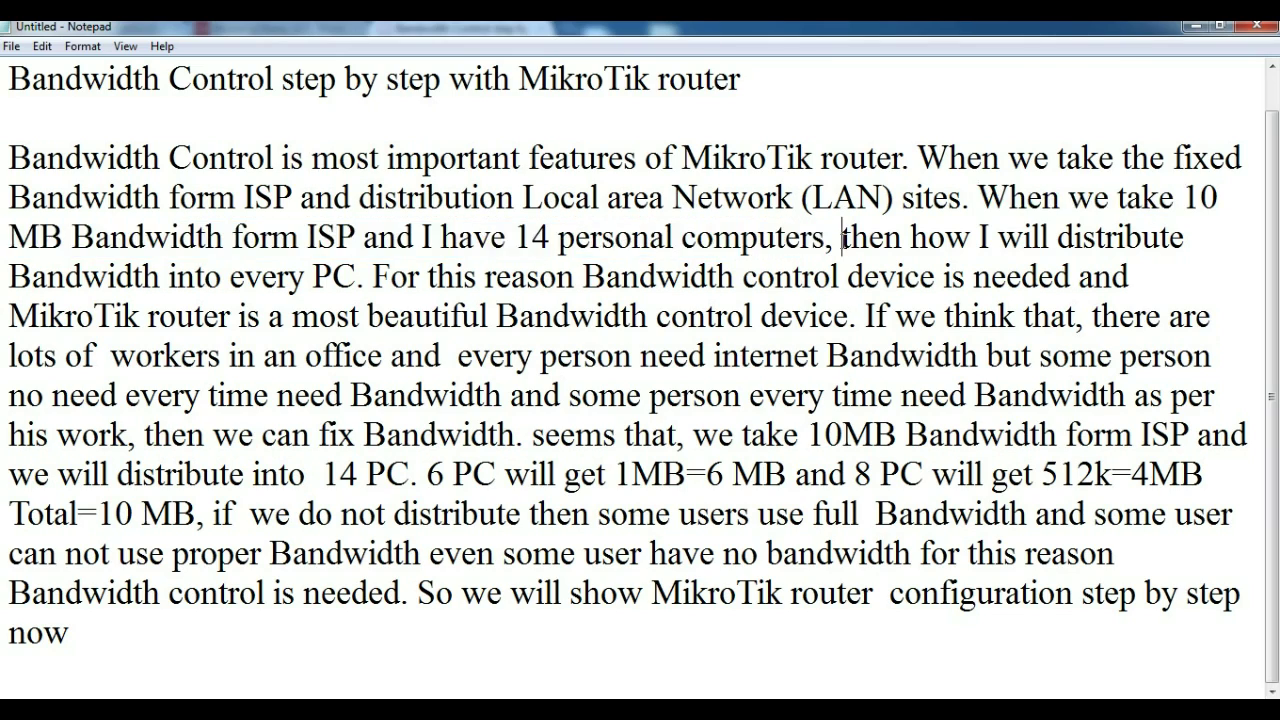
pyautogui.moveTo(842, 240); pyautogui.dragTo(367, 281)
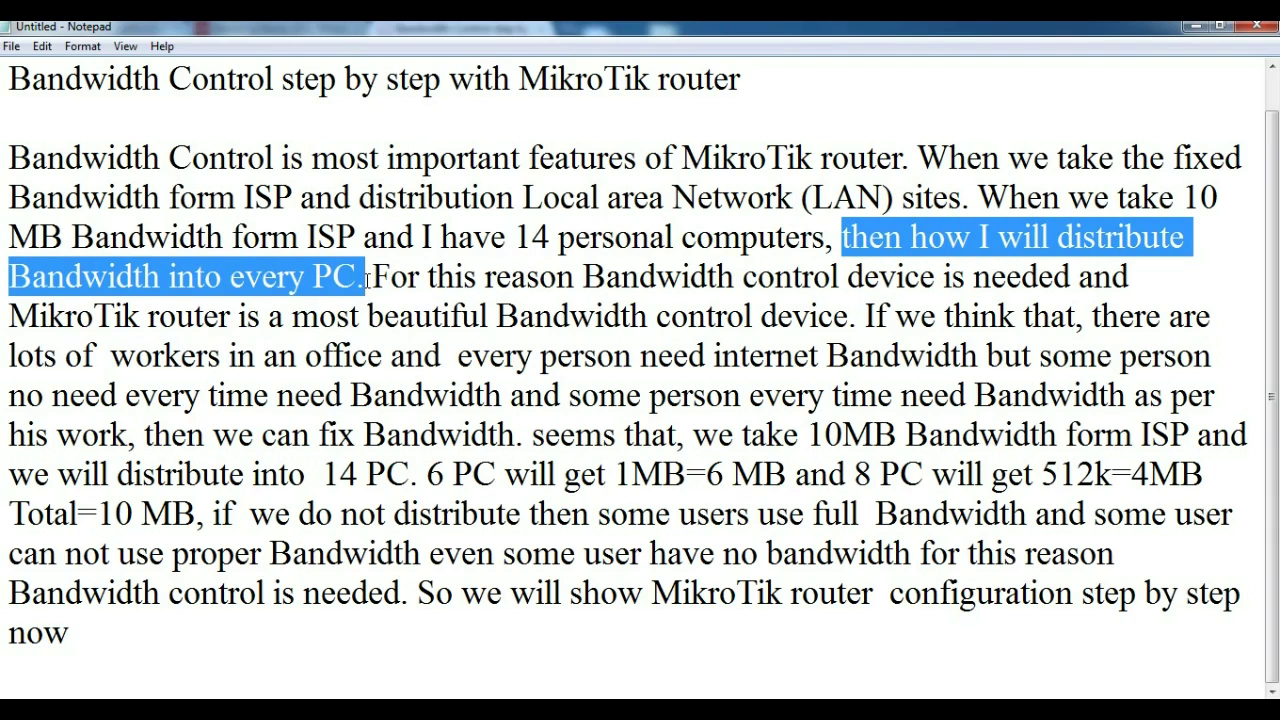
pyautogui.click(370, 278)
# Highlight the sentences about needing a control device and office workers' bandwidth needs.
pyautogui.moveTo(373, 278); pyautogui.dragTo(457, 357)
pyautogui.click(866, 318)
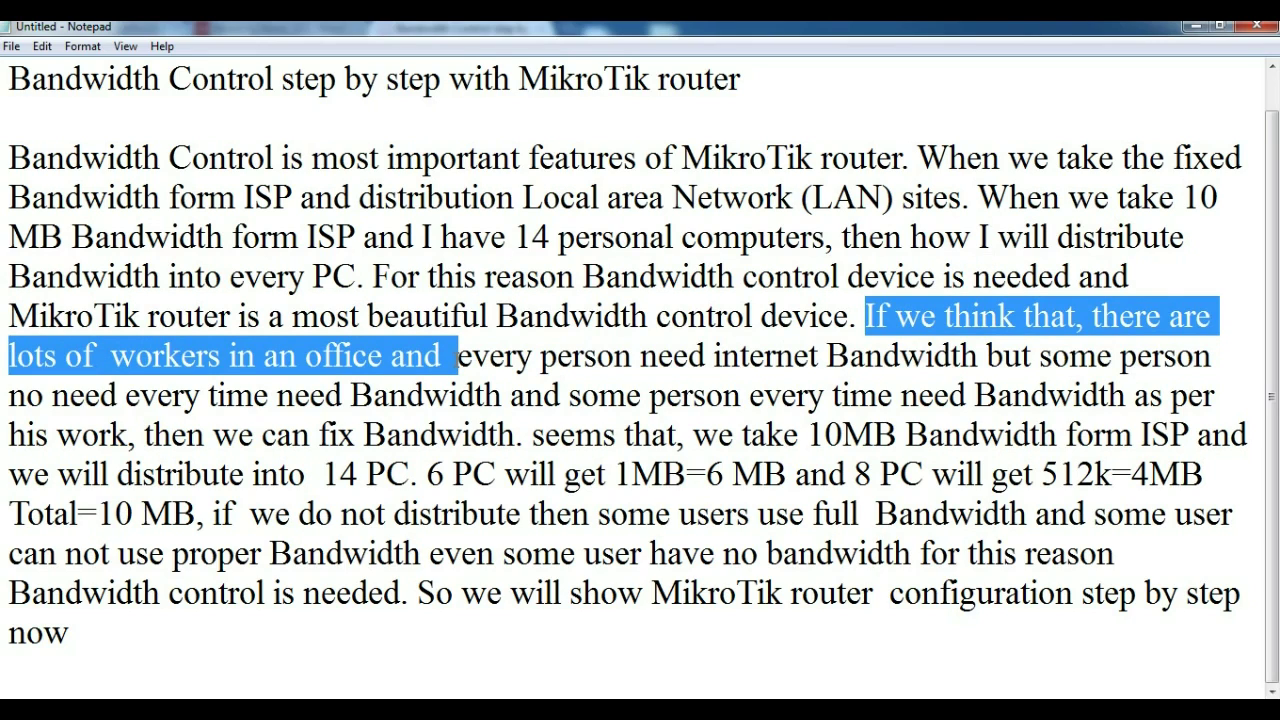
pyautogui.moveTo(457, 357)
pyautogui.mouseDown()
pyautogui.moveTo(940, 356)
pyautogui.moveTo(975, 343)
pyautogui.moveTo(1038, 360)
pyautogui.moveTo(1224, 357)
pyautogui.moveTo(1222, 395)
pyautogui.moveTo(1092, 358)
pyautogui.moveTo(1072, 395)
pyautogui.moveTo(1047, 395)
pyautogui.mouseUp()
pyautogui.moveTo(866, 317); pyautogui.dragTo(1075, 398)
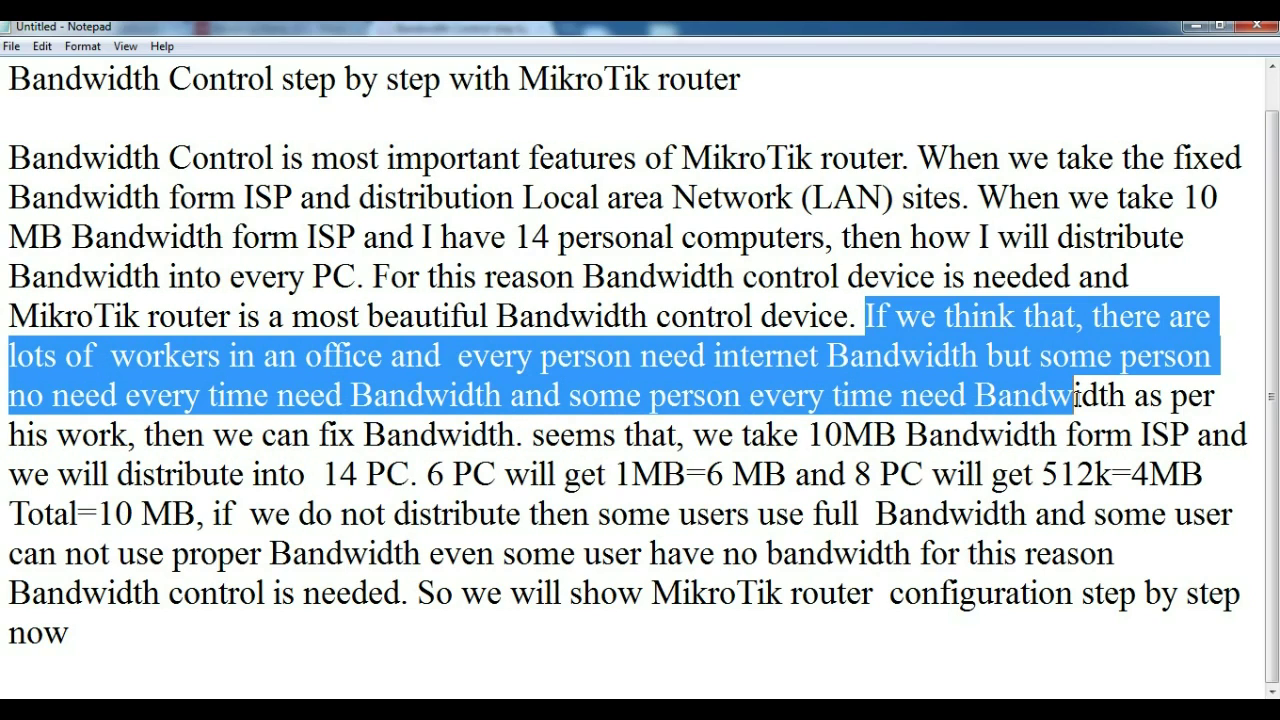
pyautogui.moveTo(1075, 398); pyautogui.dragTo(1248, 474)
pyautogui.click(533, 432)
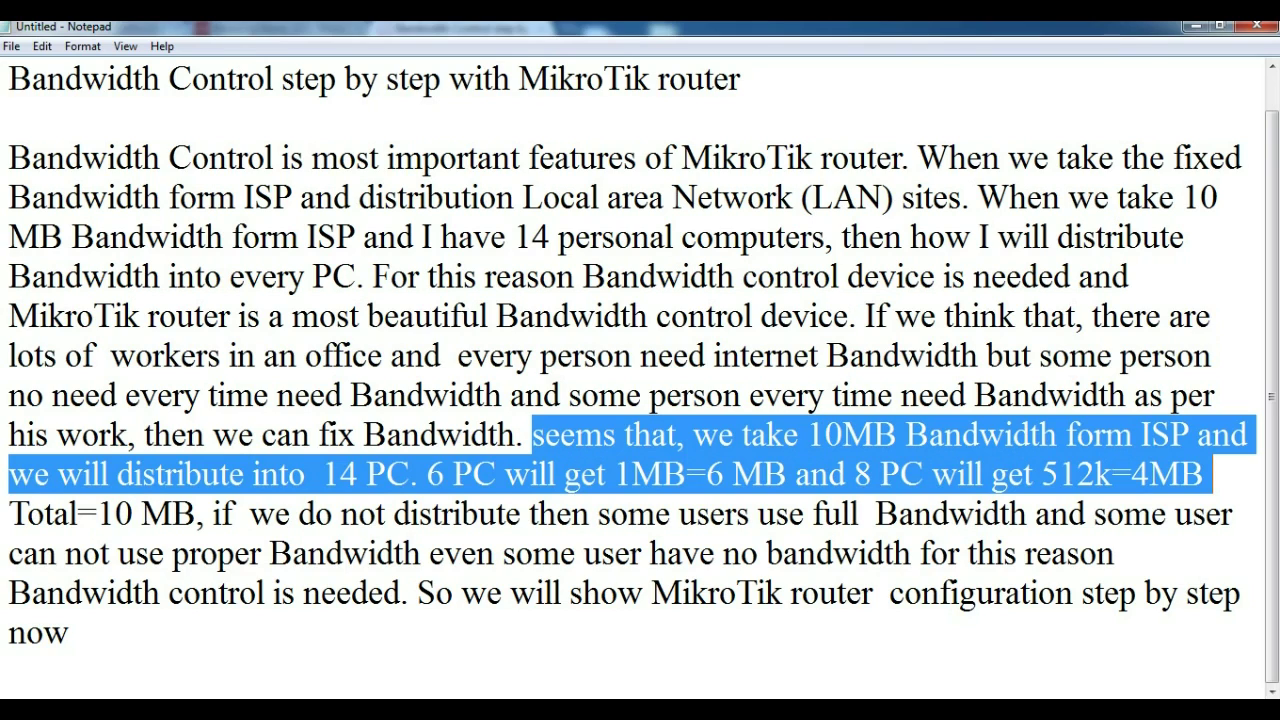
# Highlight 'Total=10 MB', the users-without-bandwidth clause, and 'Bandwidth control is needed'.
pyautogui.click(14, 515)
pyautogui.moveTo(14, 515); pyautogui.dragTo(206, 515)
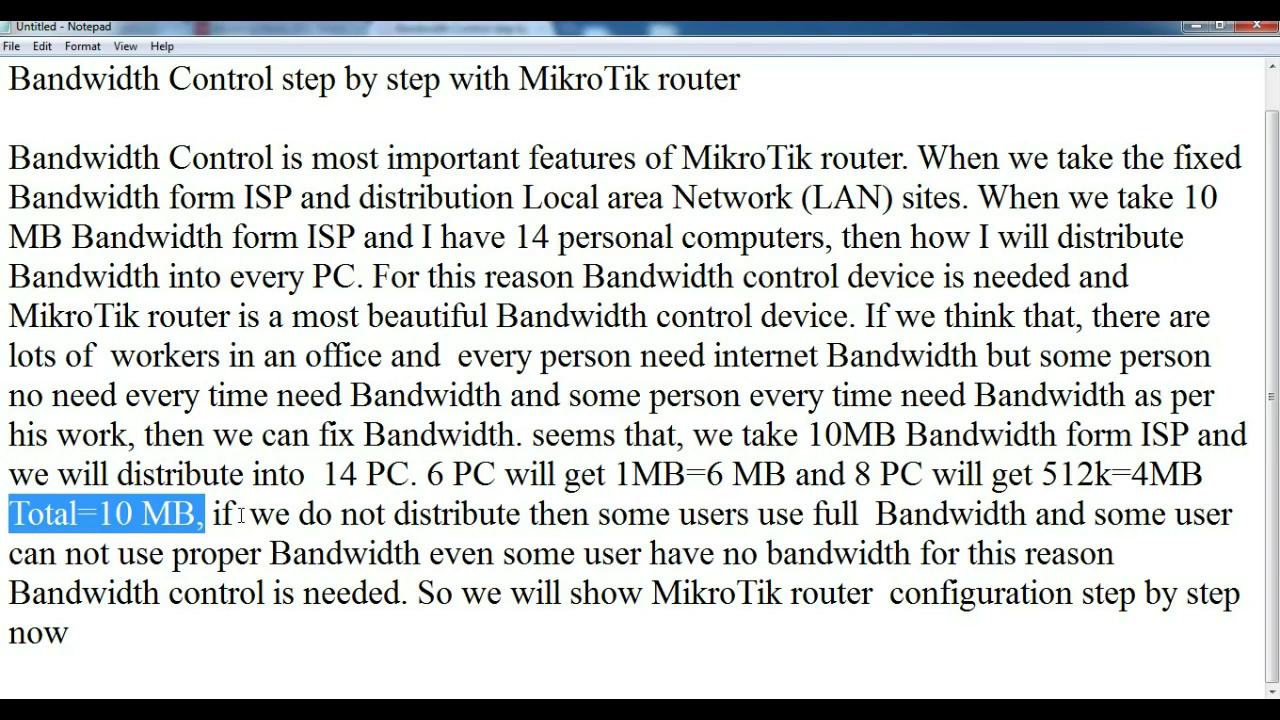
pyautogui.moveTo(430, 553); pyautogui.dragTo(1087, 545)
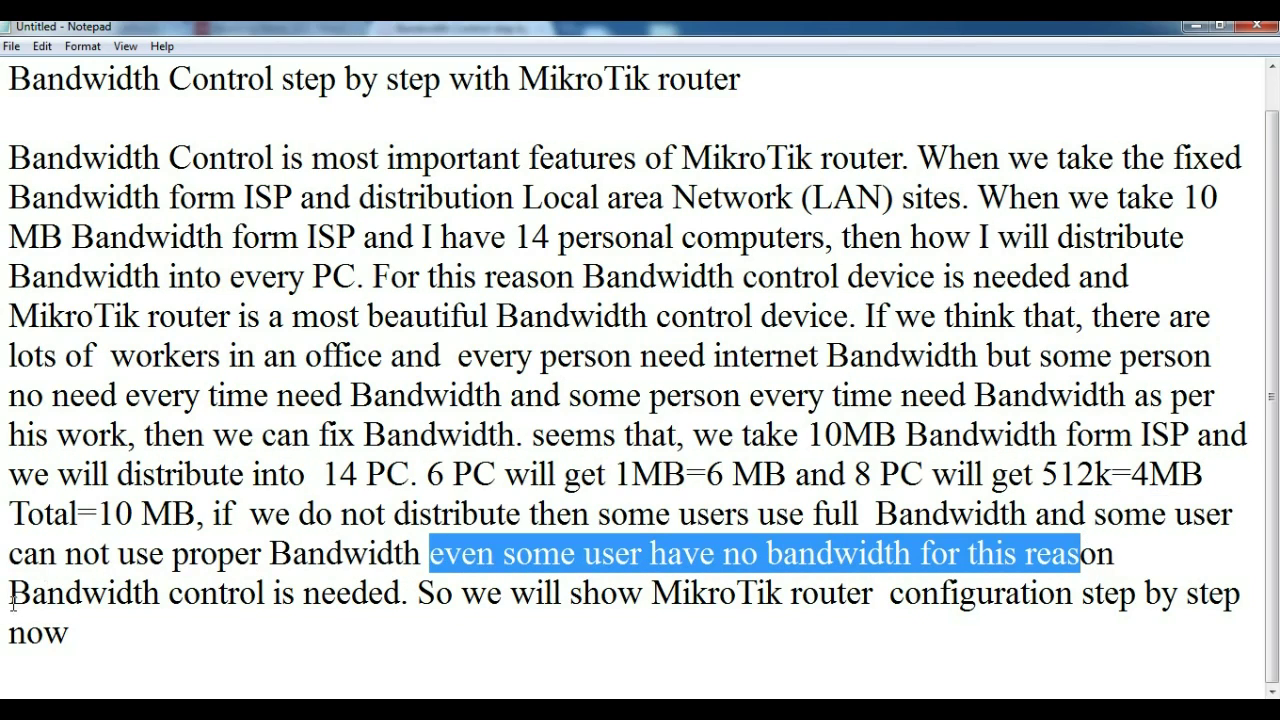
pyautogui.moveTo(12, 600); pyautogui.dragTo(400, 598)
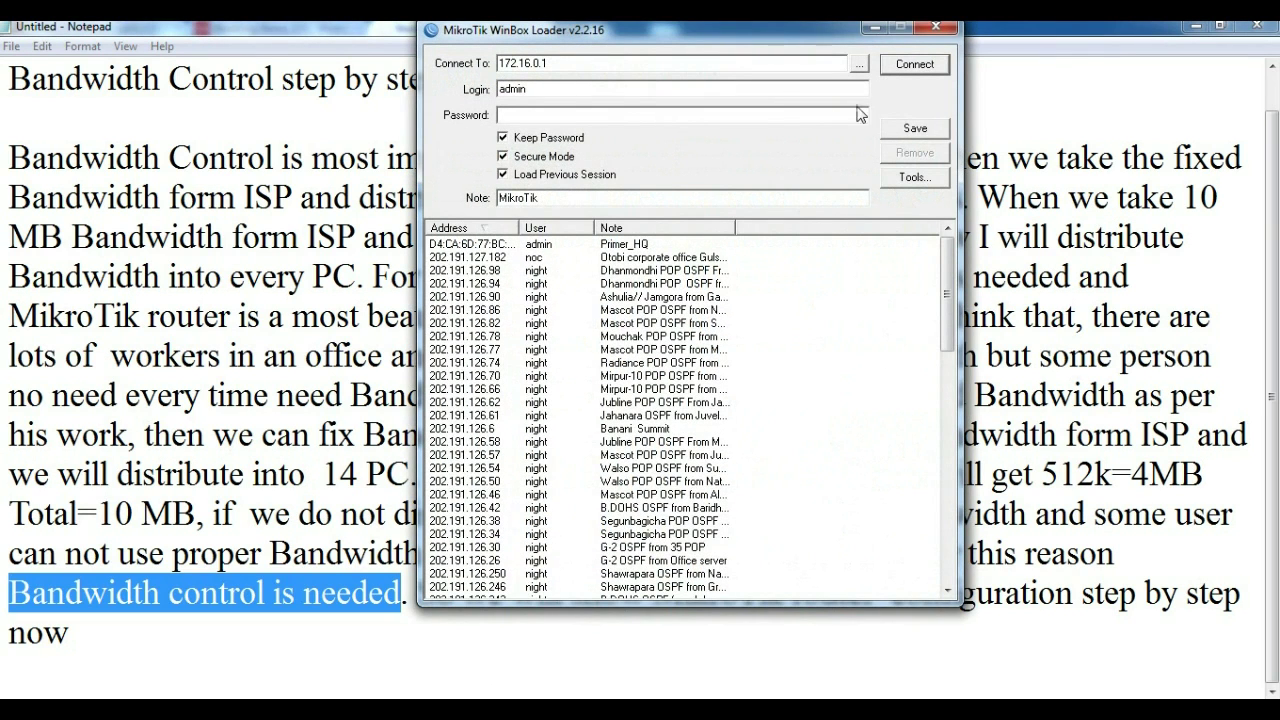
# Connect to router 172.16.0.1, close the restored Queue List, and open Queues.
pyautogui.click(897, 70)
pyautogui.click(897, 68)
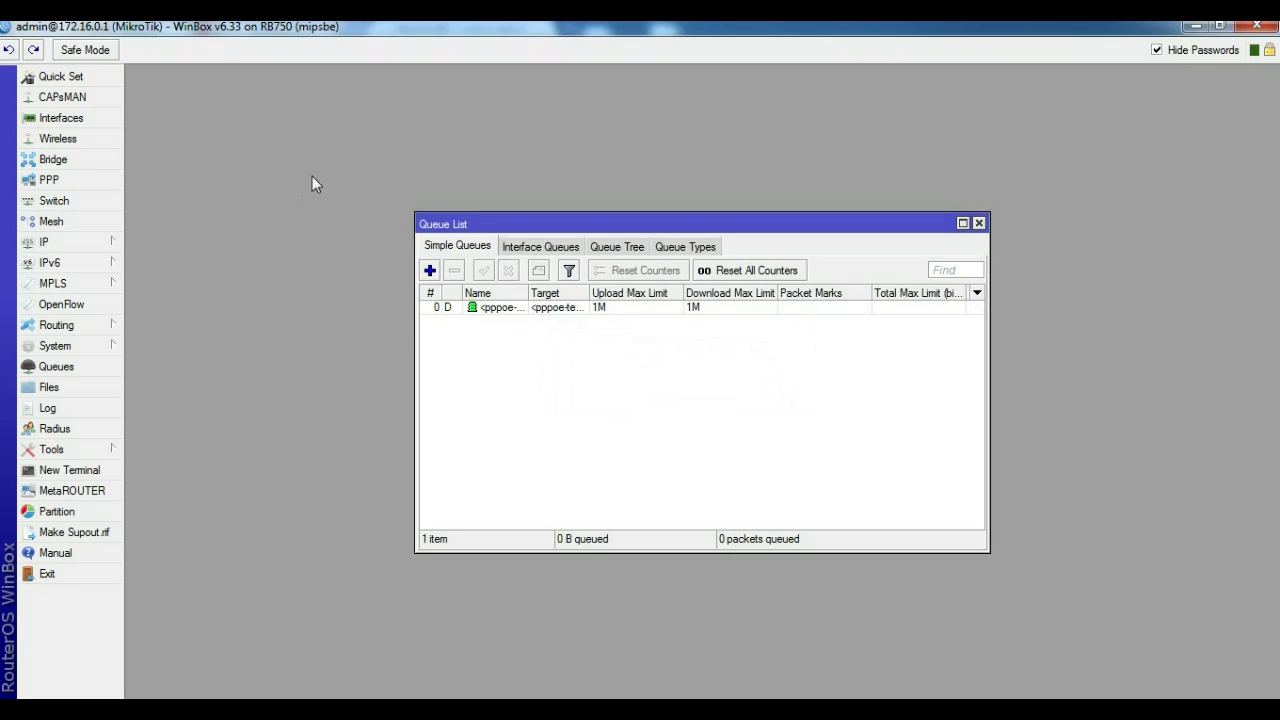
pyautogui.click(979, 223)
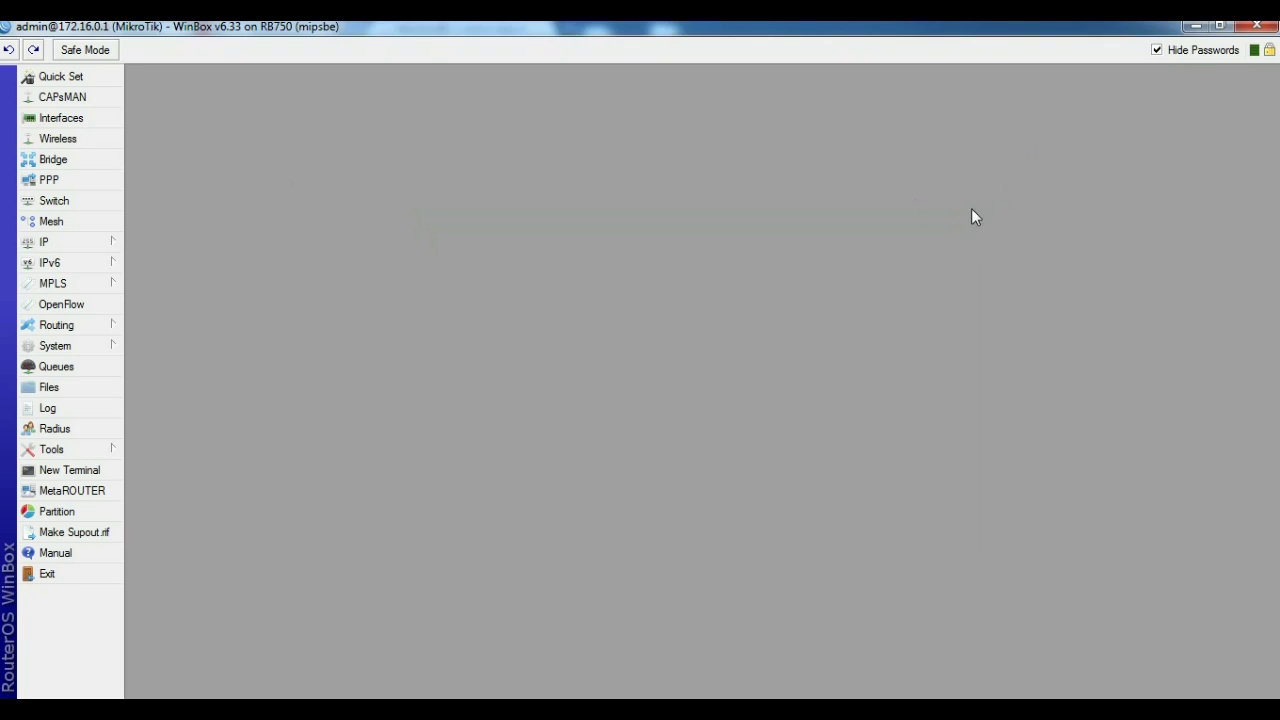
pyautogui.click(56, 366)
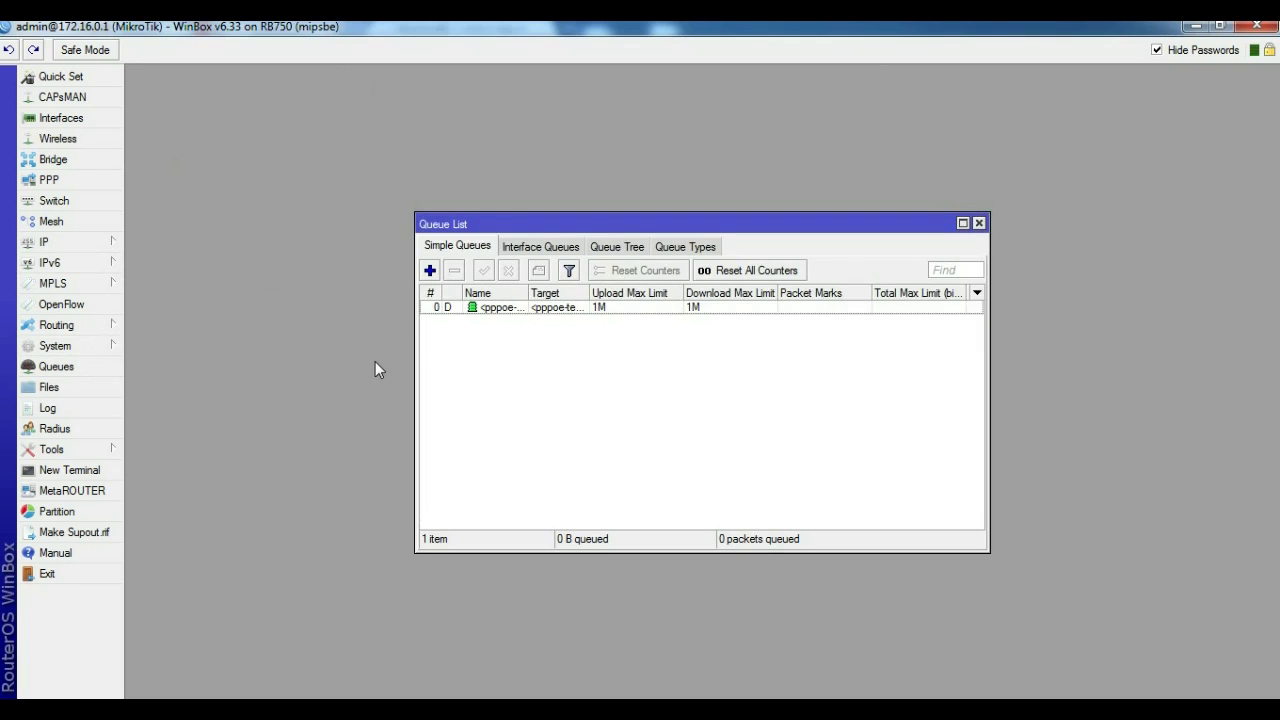
# Create queue 'Total Bandwidth =10MB' for 172.16.0.0/24 with 10M upload and 10M download limits.
pyautogui.click(429, 271)
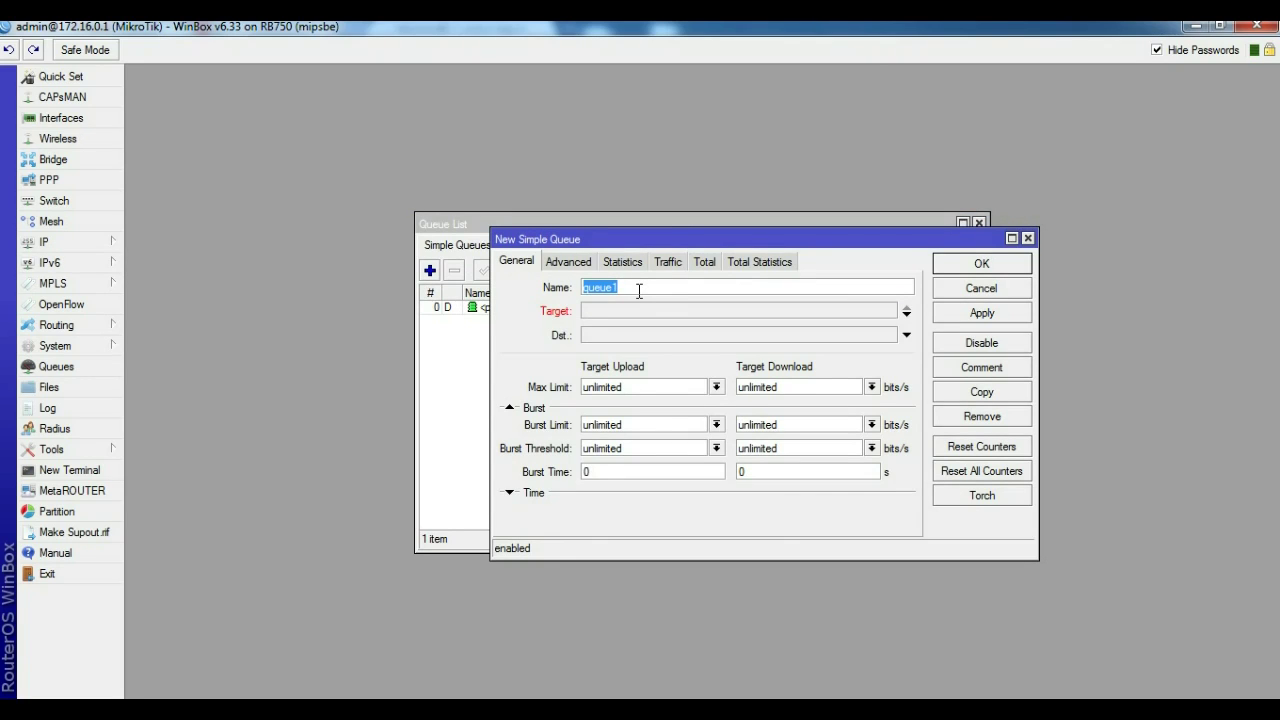
pyautogui.write('Total Bandwidth =10MB')
pyautogui.click(616, 312)
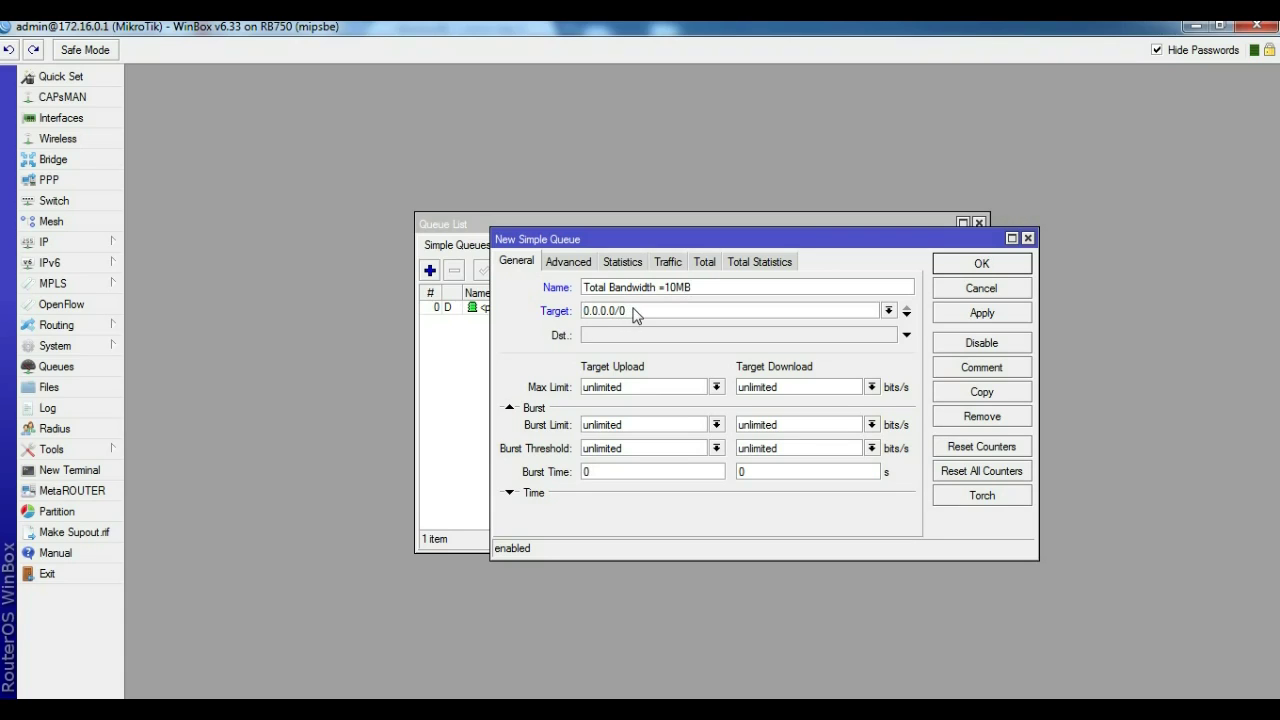
pyautogui.press('BackSpace')
pyautogui.press('BackSpace')
pyautogui.press('BackSpace')
pyautogui.press('BackSpace')
pyautogui.press('BackSpace')
pyautogui.press('BackSpace')
pyautogui.press('BackSpace')
pyautogui.press('BackSpace')
pyautogui.press('BackSpace')
pyautogui.write('172.16.0.0/24')
pyautogui.click(716, 387)
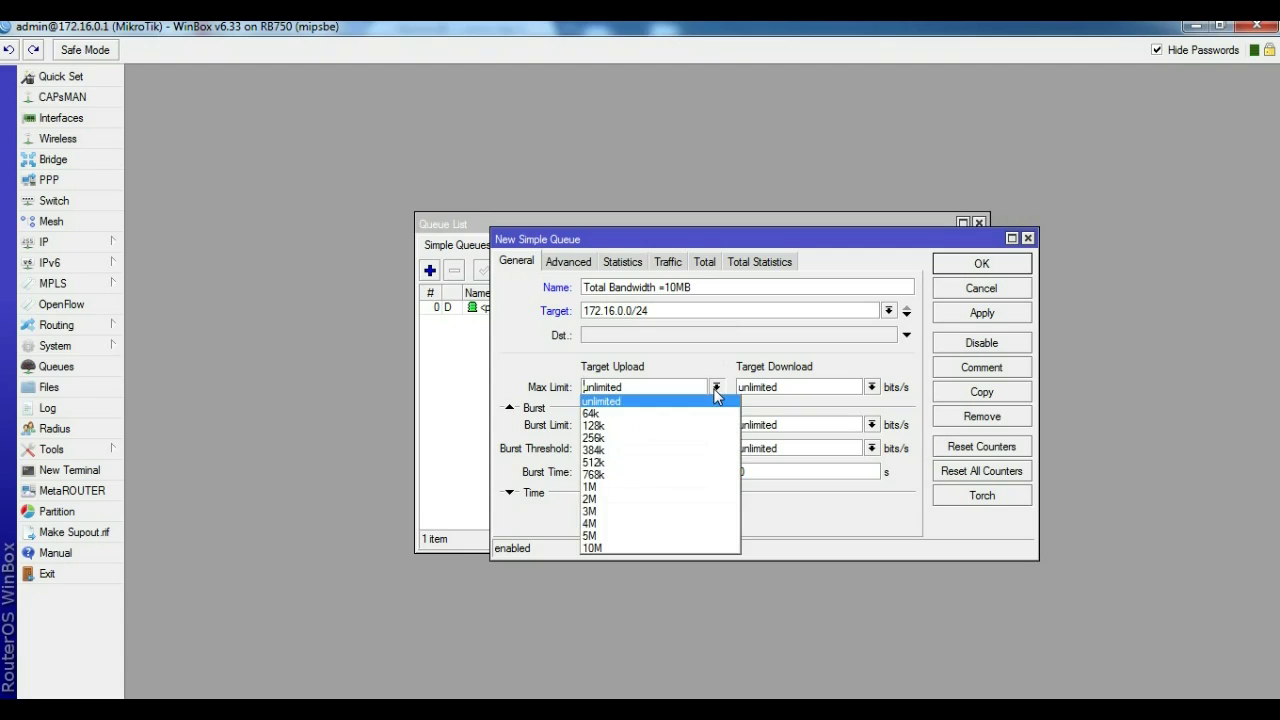
pyautogui.click(611, 549)
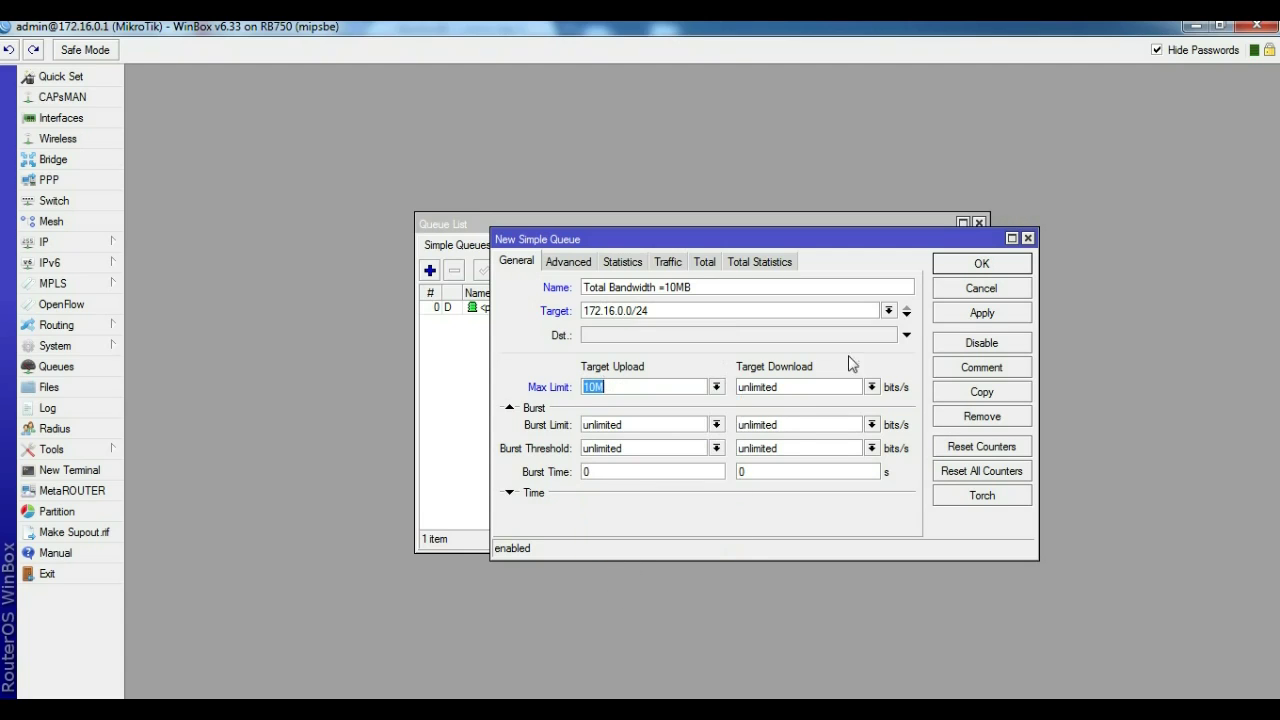
pyautogui.click(872, 387)
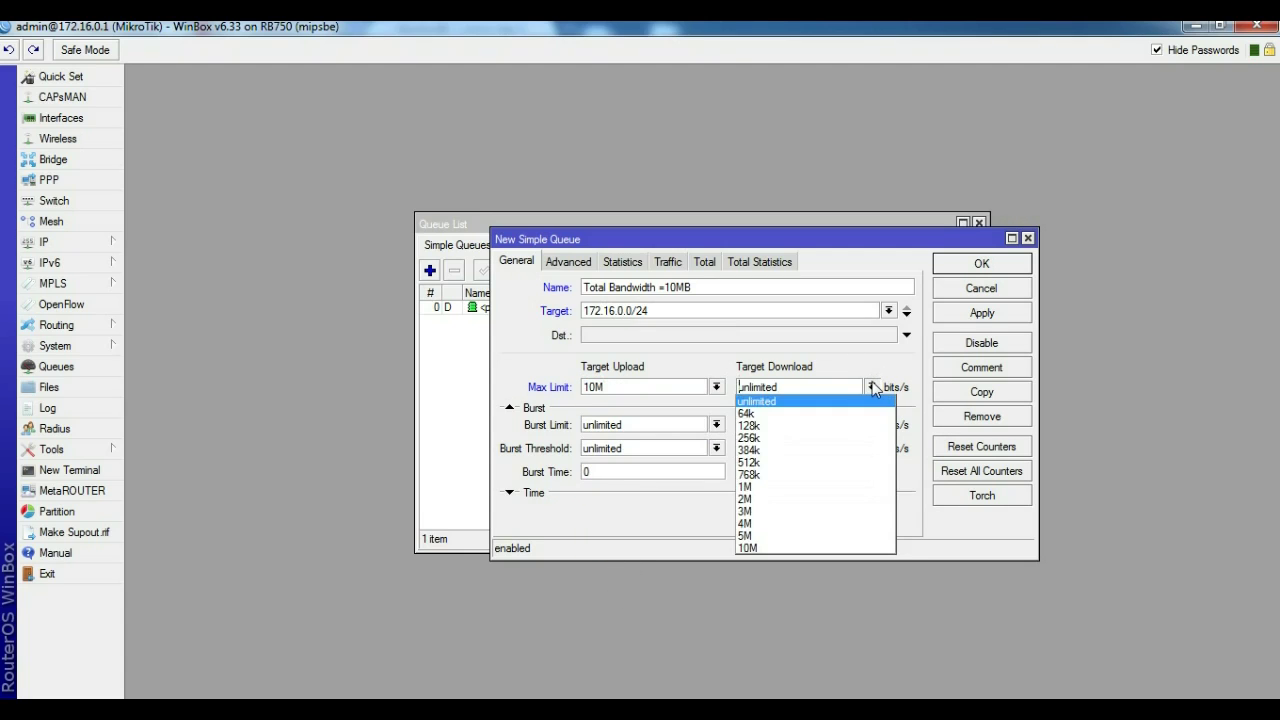
pyautogui.click(791, 544)
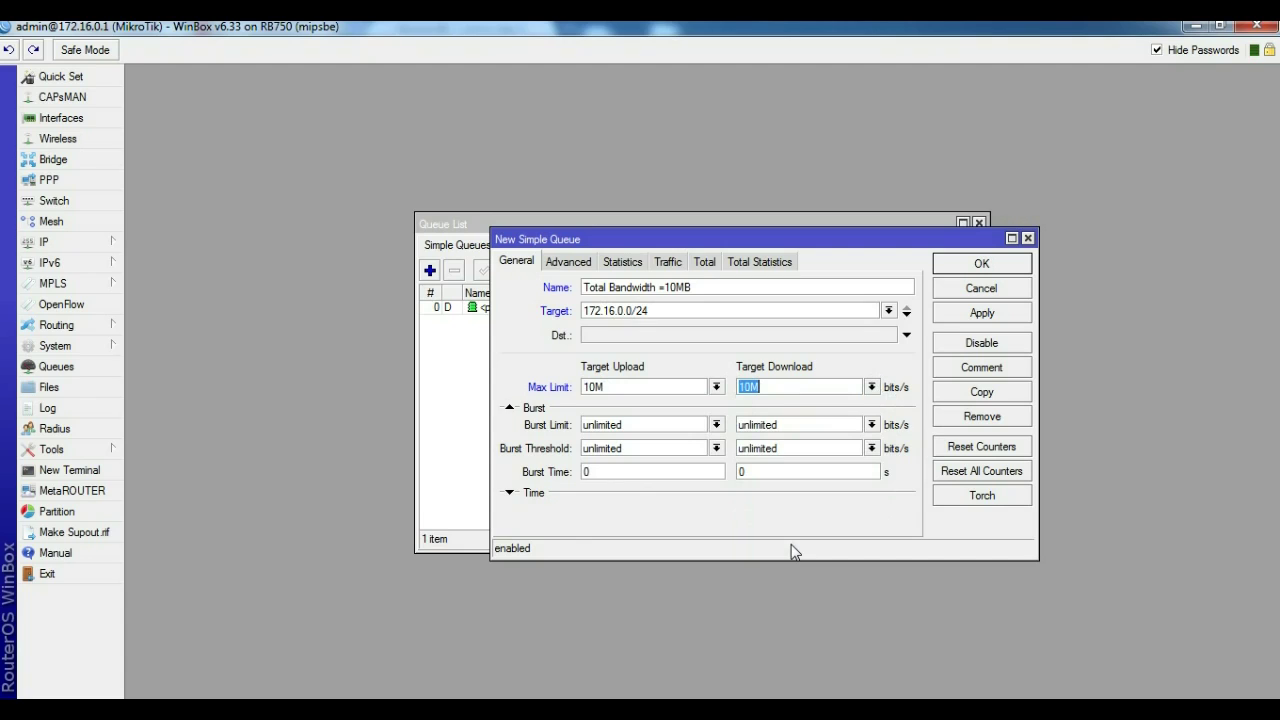
pyautogui.click(983, 314)
pyautogui.click(980, 265)
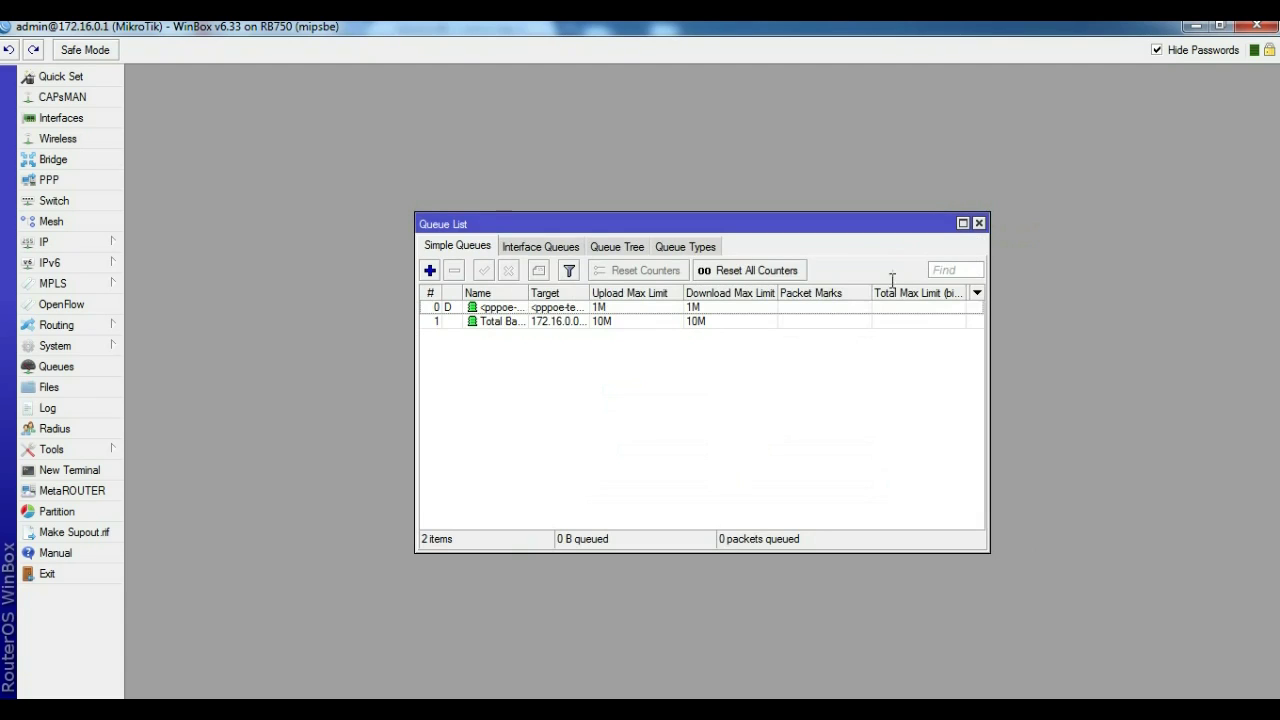
# Move the Total Bandwidth queue above the pppoe queue in the list.
pyautogui.click(580, 322)
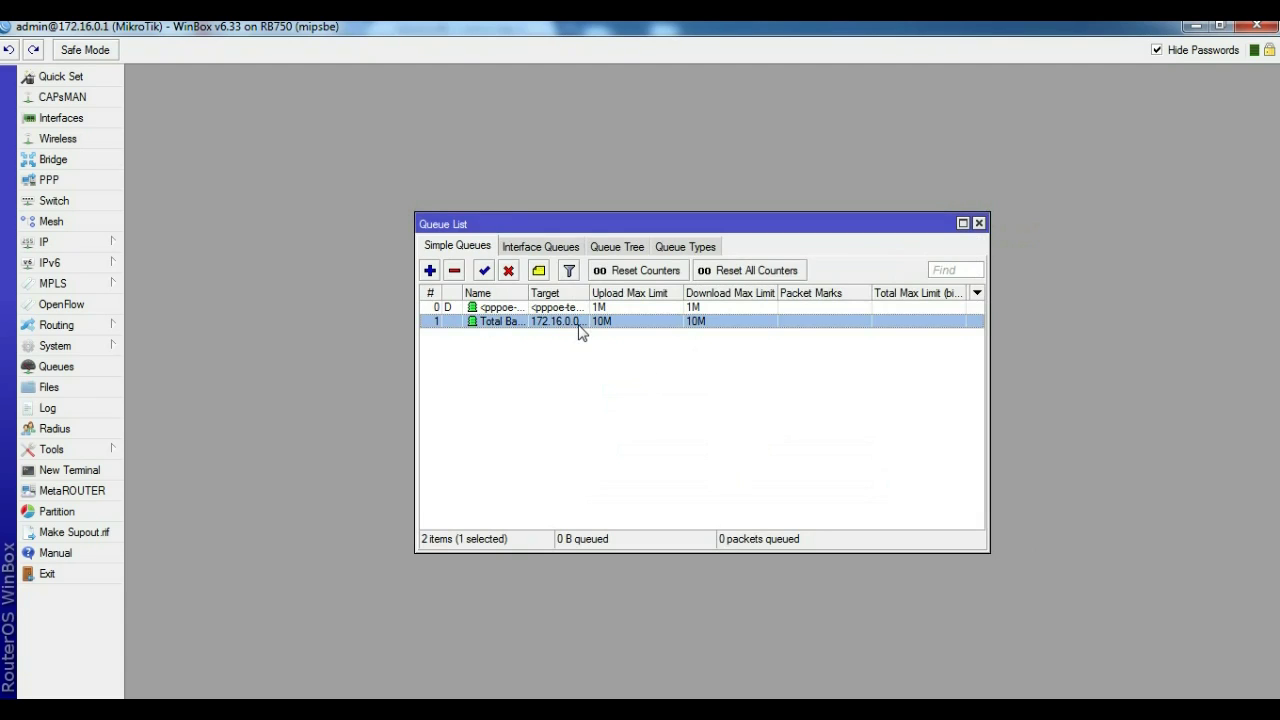
pyautogui.moveTo(580, 332); pyautogui.dragTo(580, 308)
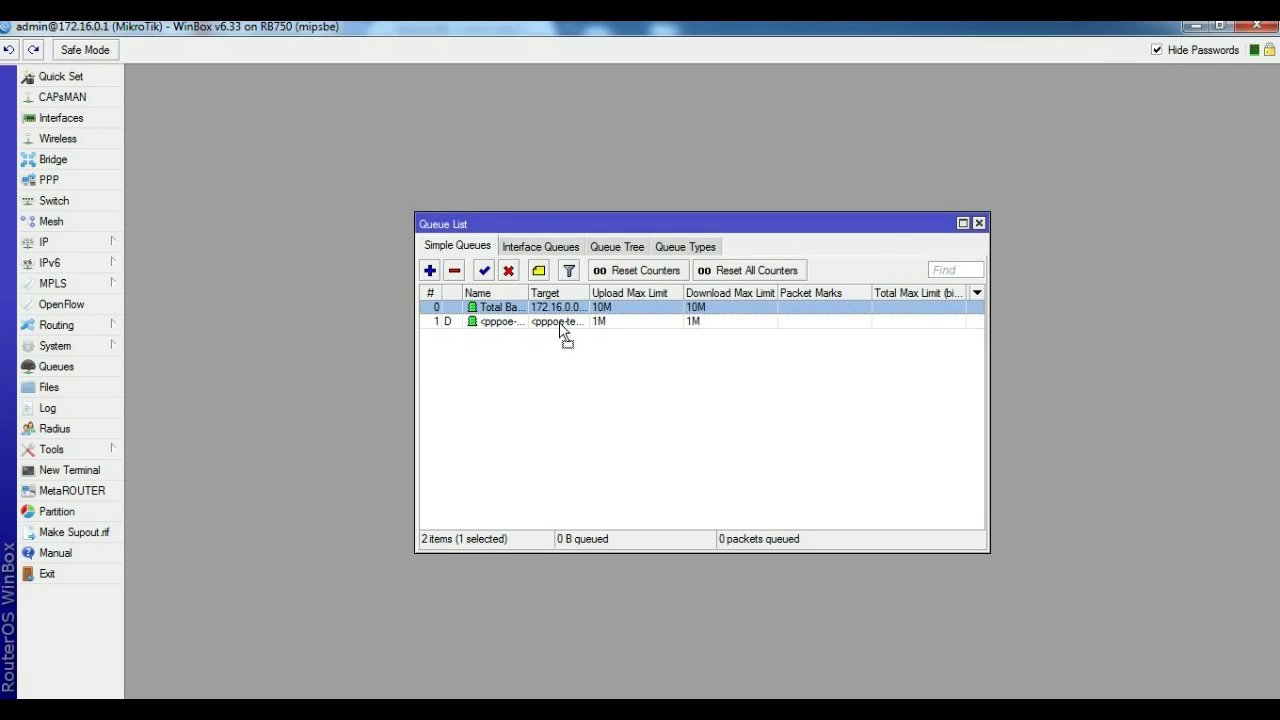
pyautogui.click(585, 340)
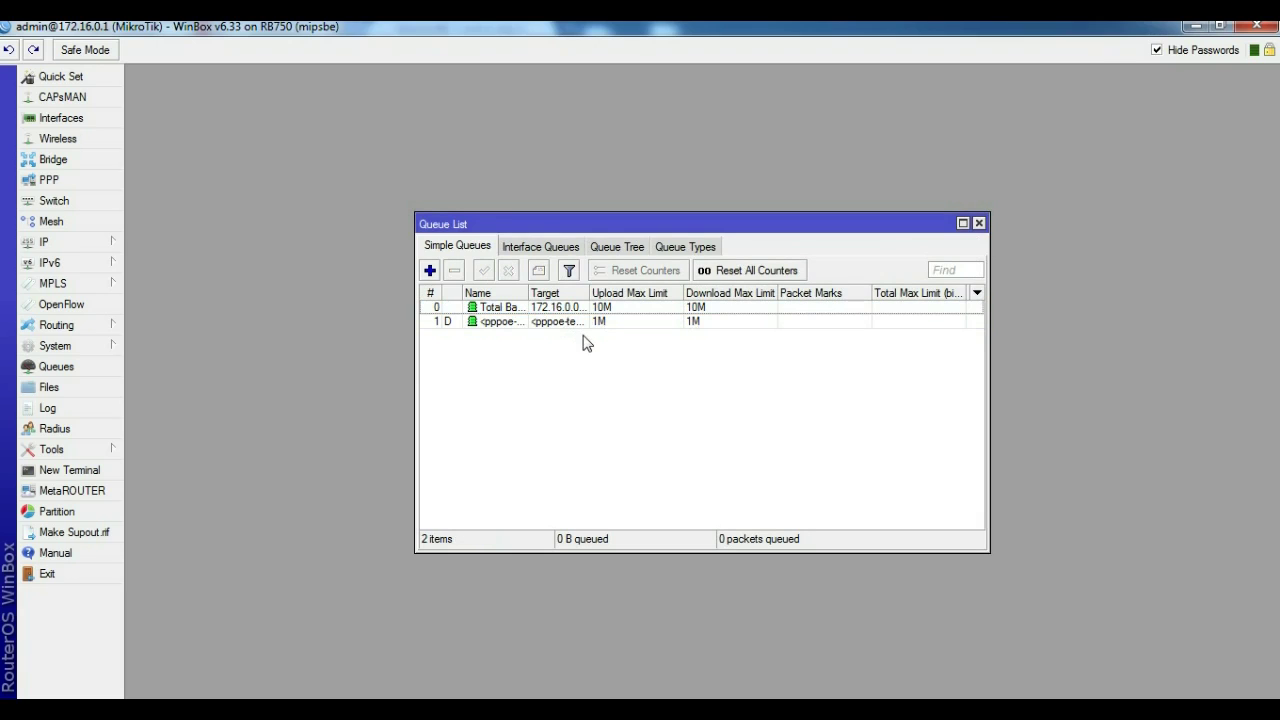
pyautogui.click(430, 271)
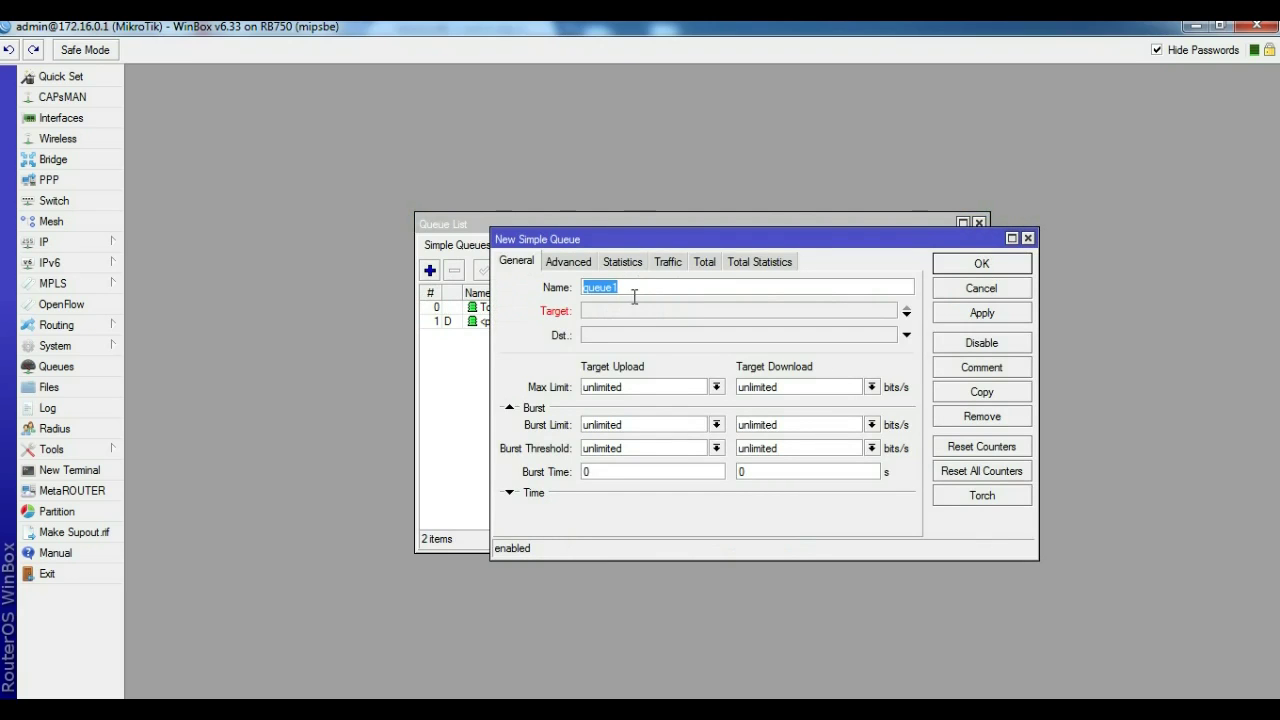
# Check the LAN address 172.16.0.1/24 in the IP Address List, then close it.
pyautogui.moveTo(1036, 226); pyautogui.dragTo(1028, 236)
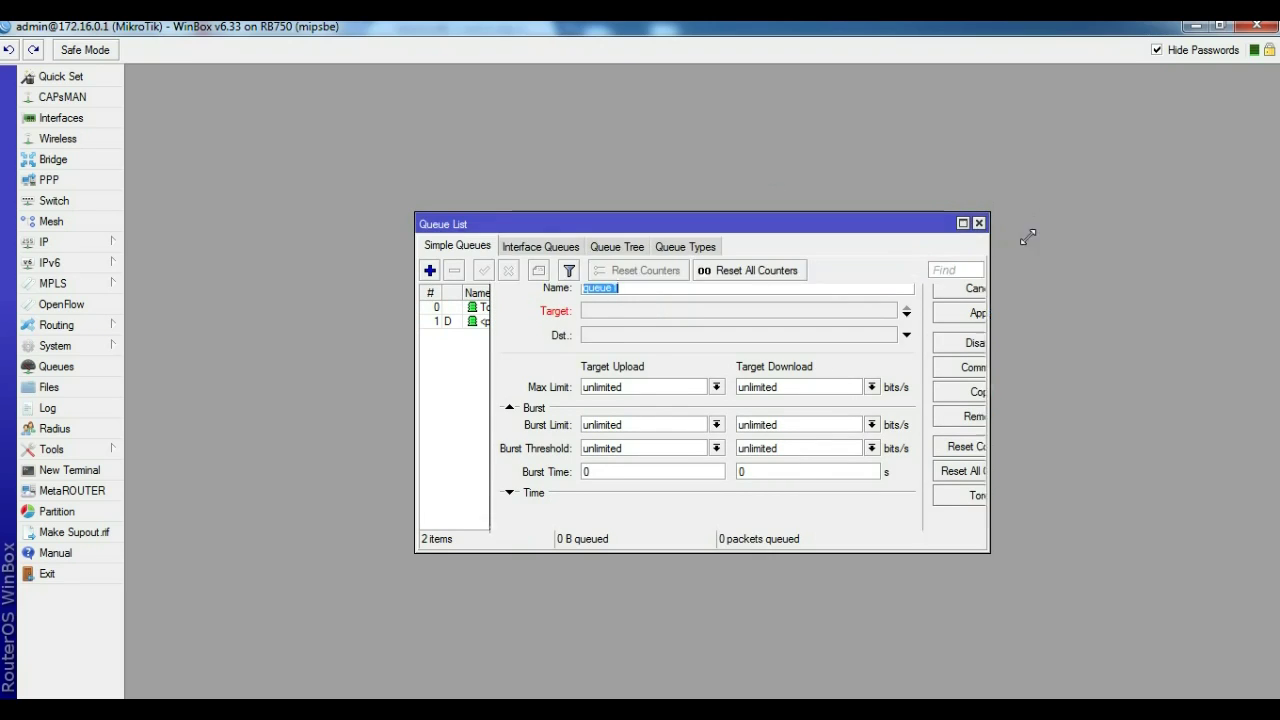
pyautogui.click(57, 246)
pyautogui.click(165, 254)
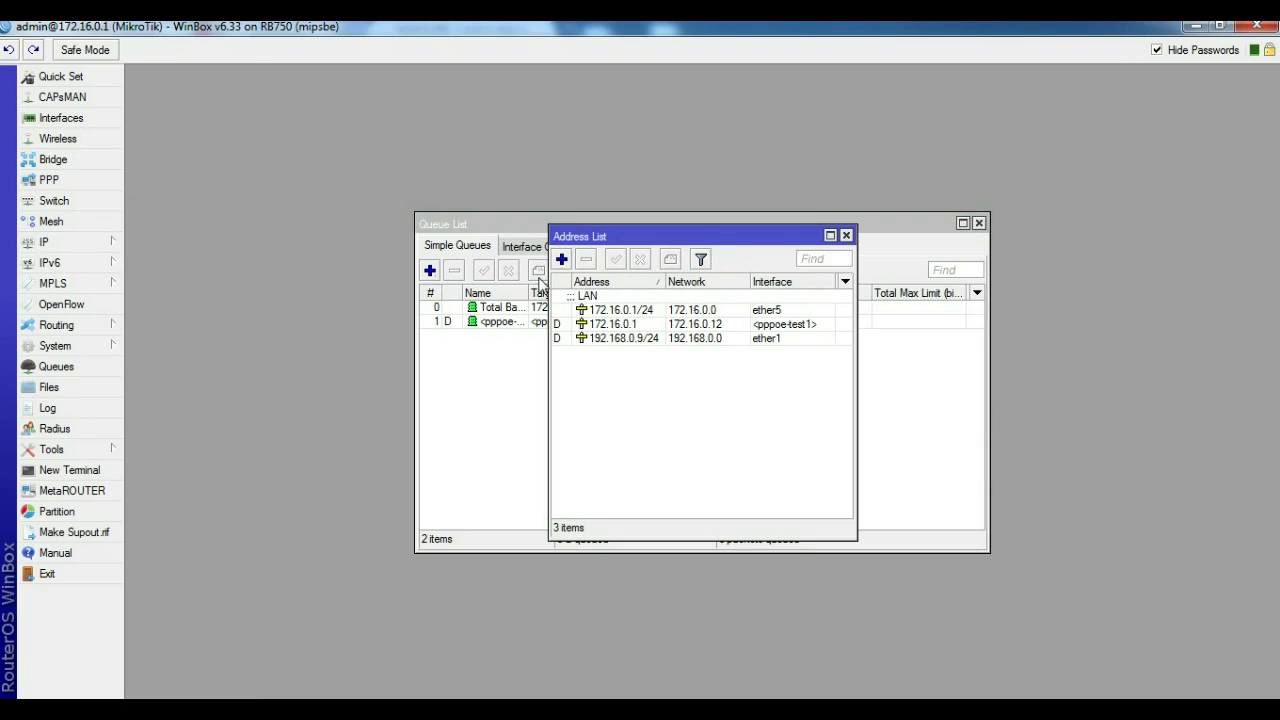
pyautogui.click(611, 311)
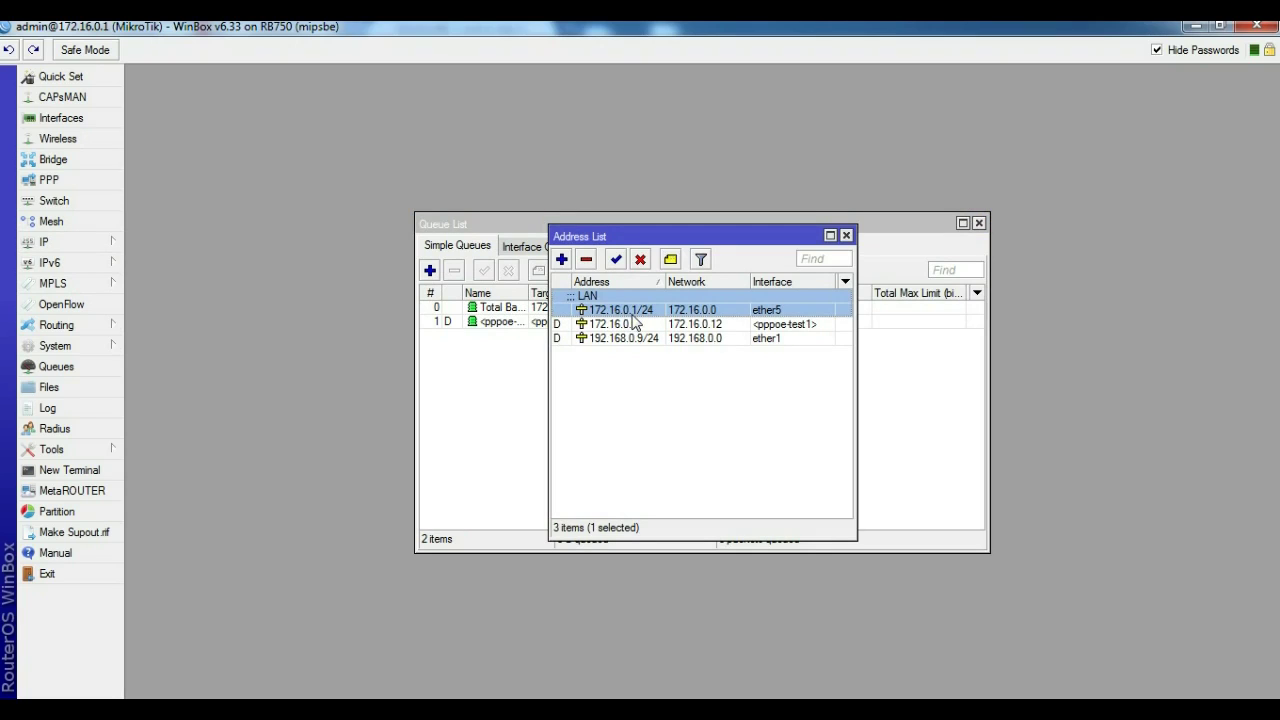
pyautogui.click(846, 236)
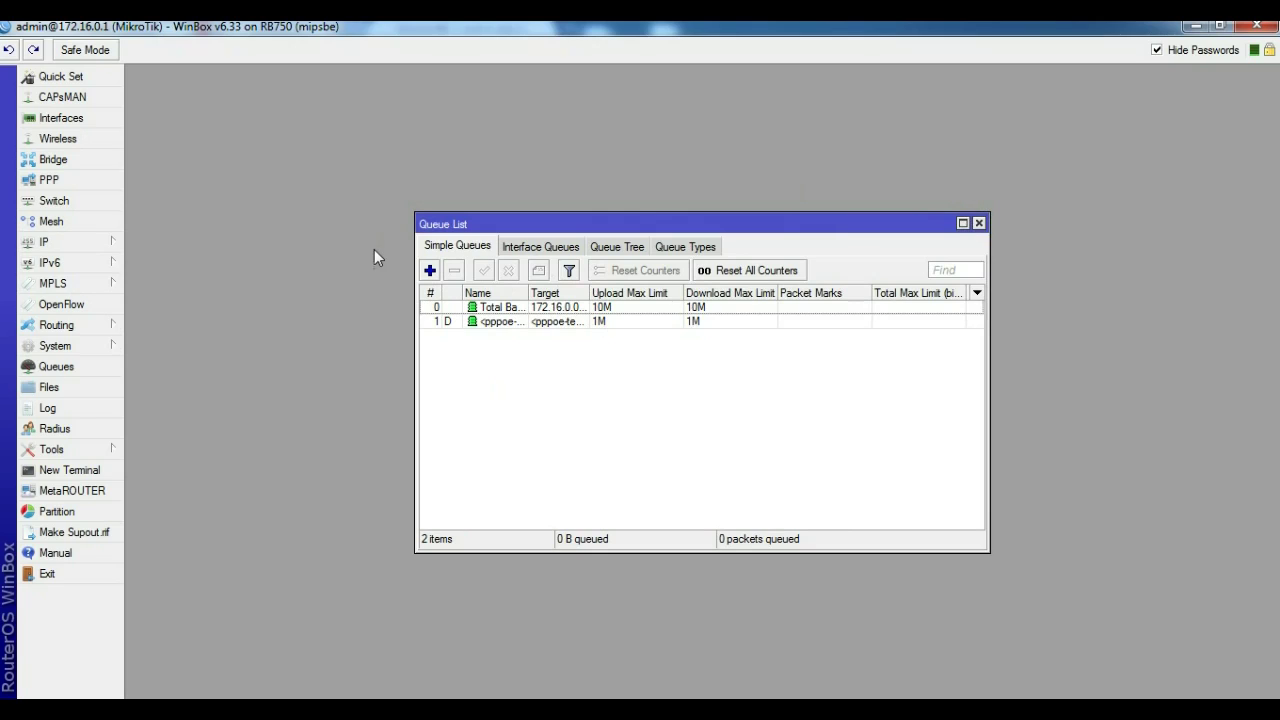
# Create queue PC1 targeting 172.16.0.2 with 1M upload and 1M download max limits.
pyautogui.click(430, 271)
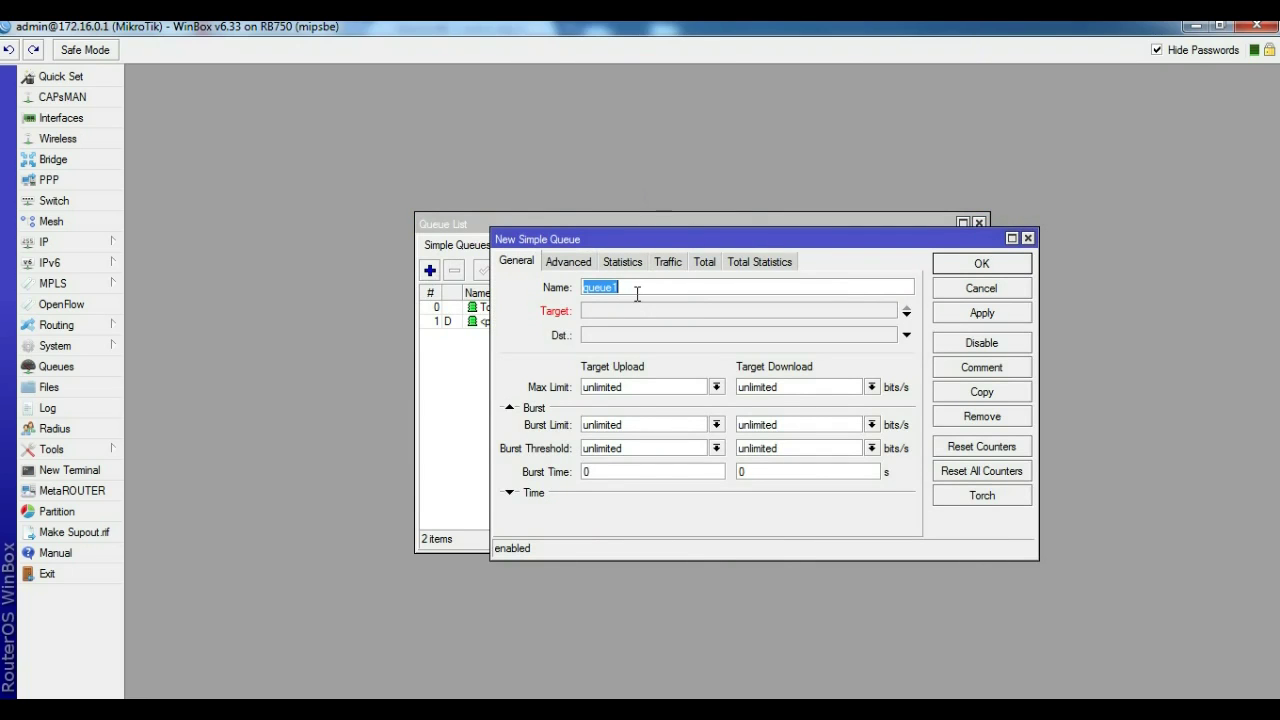
pyautogui.write('PC1')
pyautogui.click(636, 314)
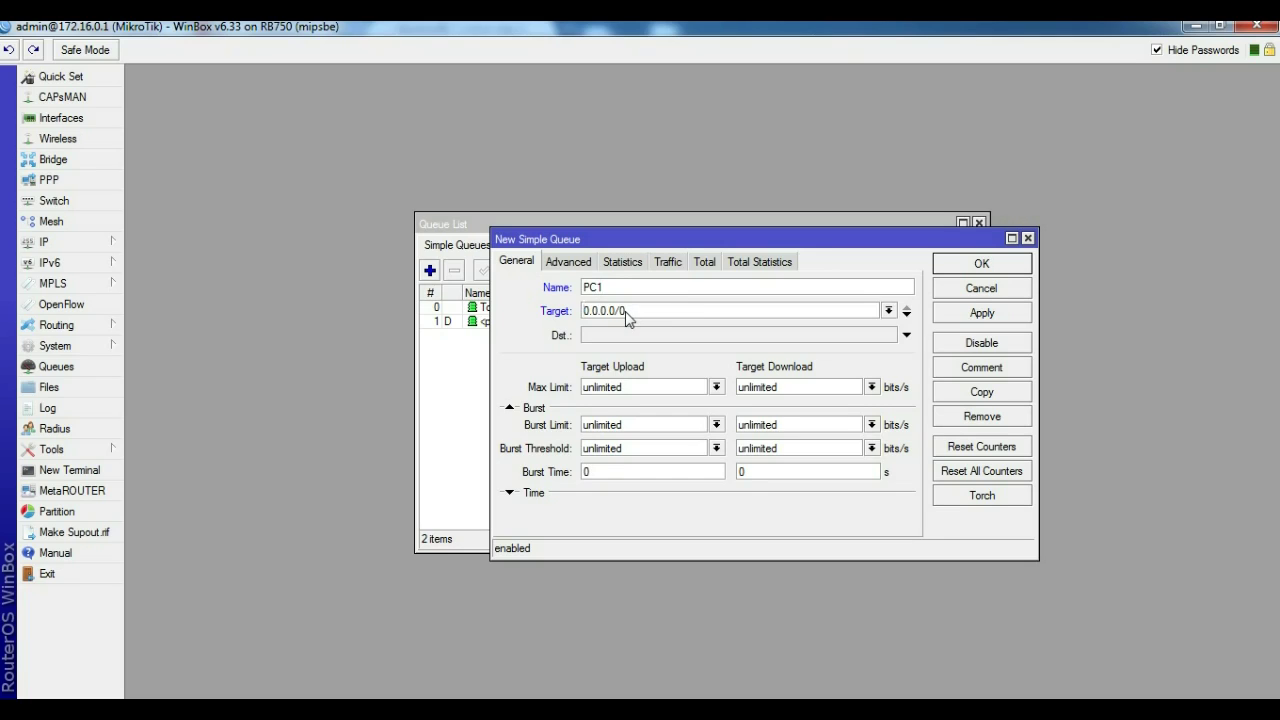
pyautogui.press('BackSpace')
pyautogui.press('BackSpace')
pyautogui.press('BackSpace')
pyautogui.press('BackSpace')
pyautogui.press('BackSpace')
pyautogui.press('BackSpace')
pyautogui.press('BackSpace')
pyautogui.press('BackSpace')
pyautogui.press('BackSpace')
pyautogui.write('172')
pyautogui.write('.')
pyautogui.write('16')
pyautogui.write('.0')
pyautogui.write('.0')
pyautogui.click(714, 387)
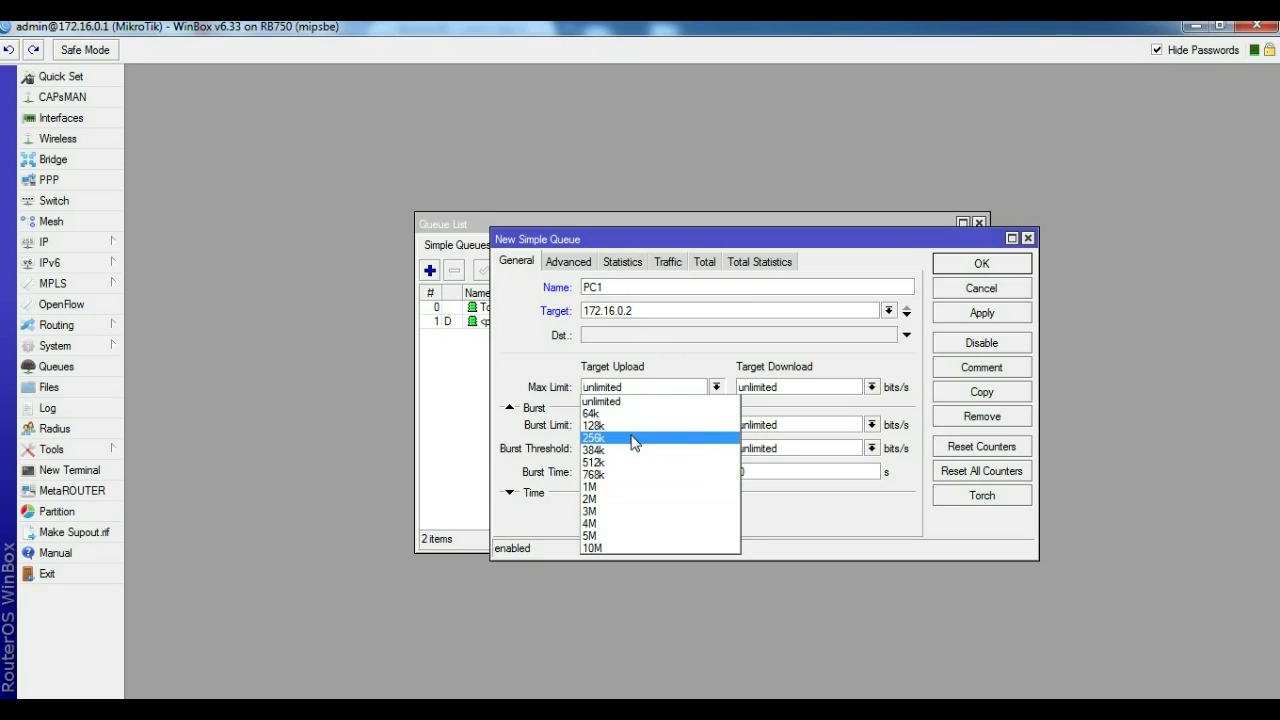
pyautogui.click(629, 488)
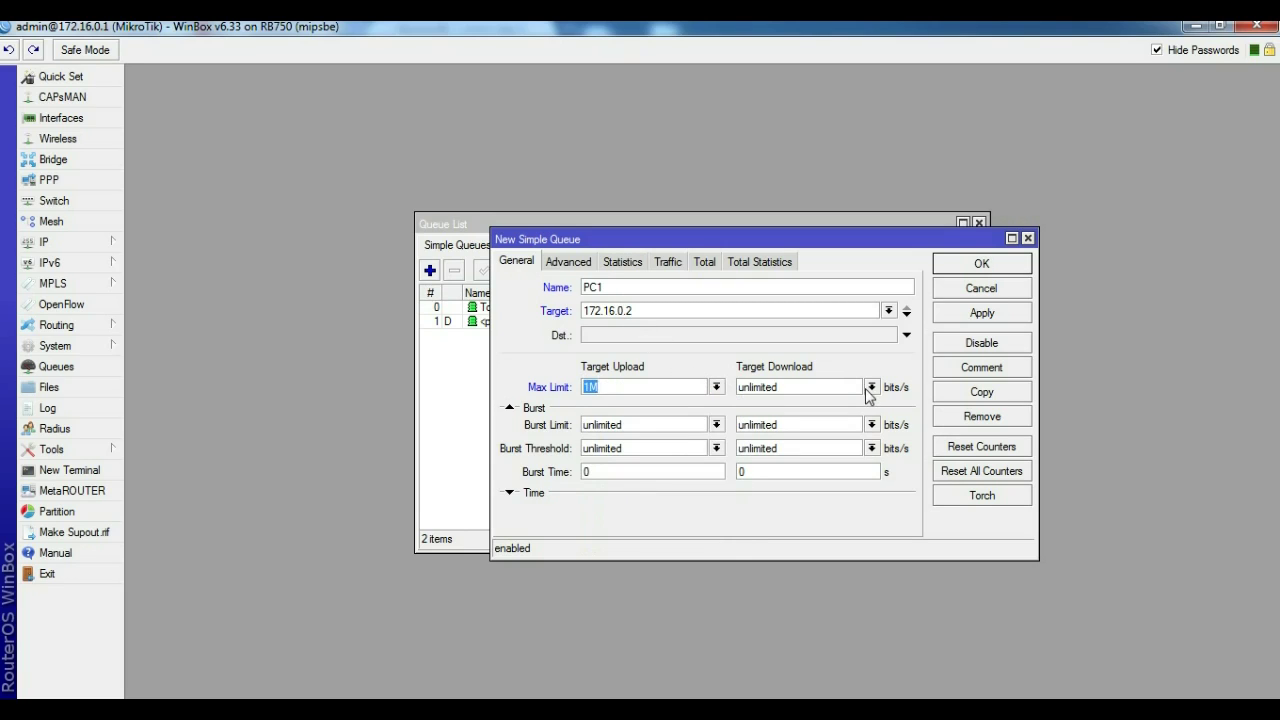
pyautogui.click(871, 387)
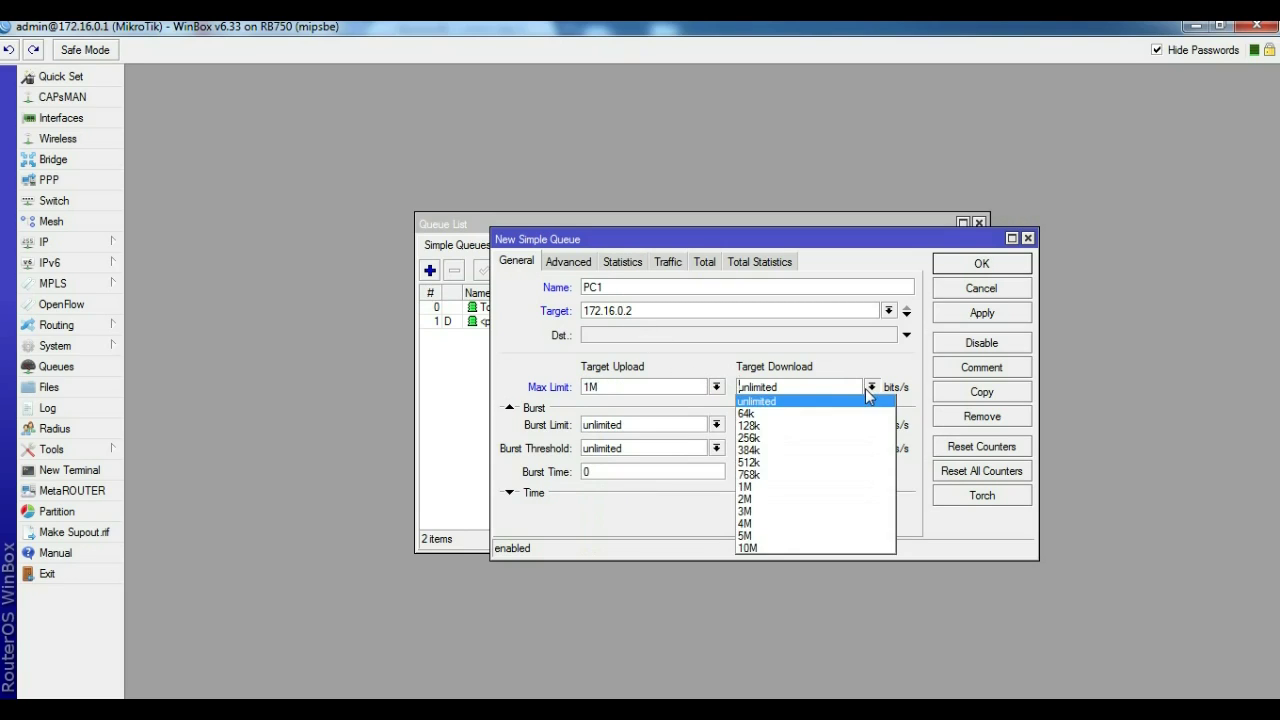
pyautogui.click(788, 490)
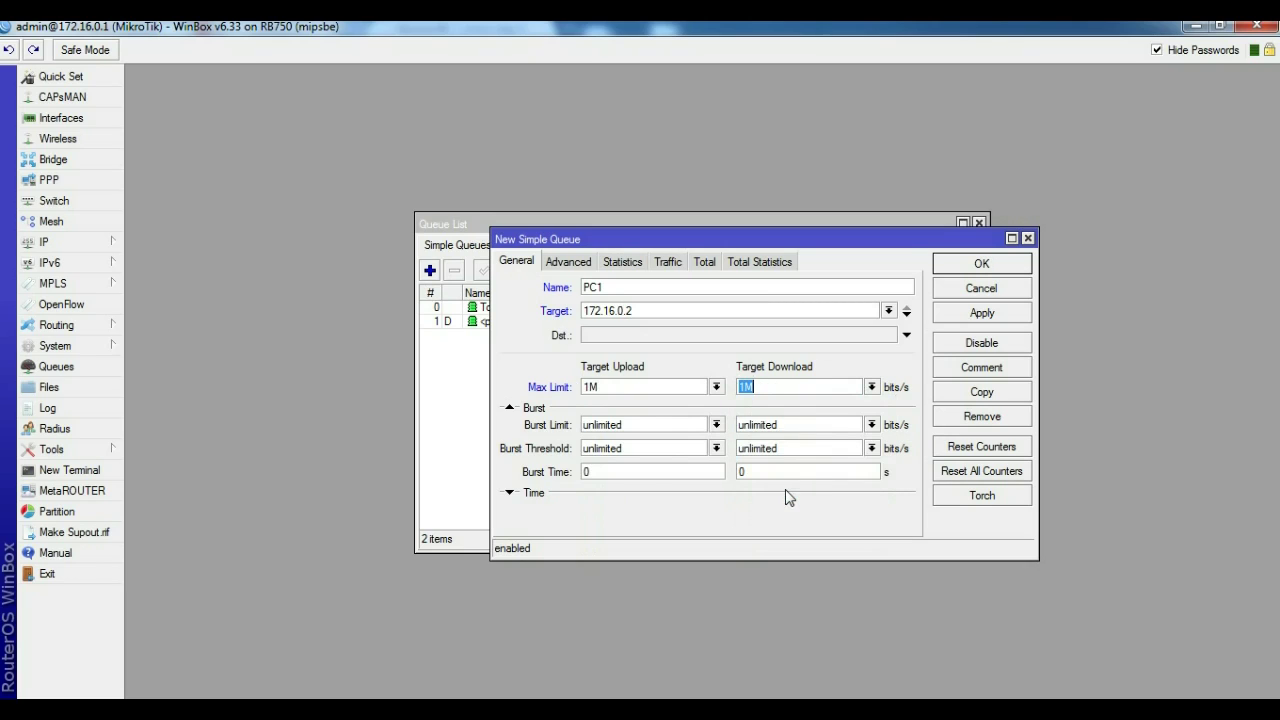
pyautogui.click(994, 312)
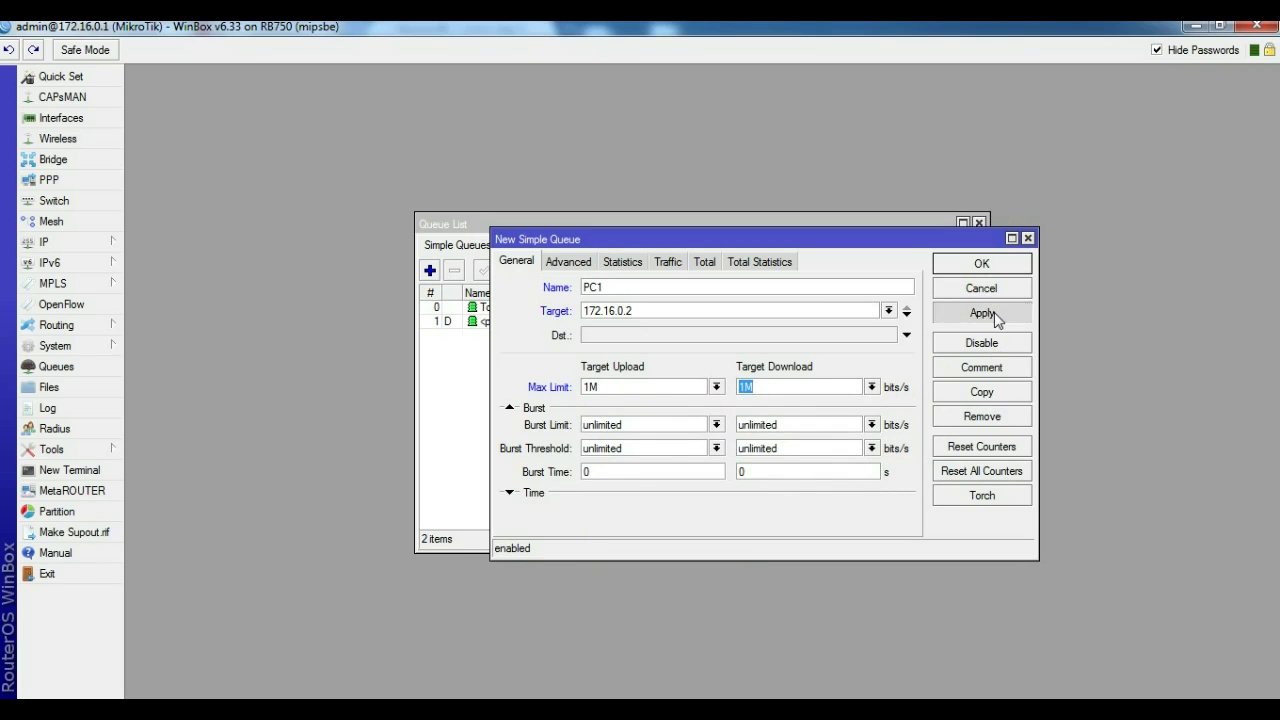
pyautogui.click(990, 265)
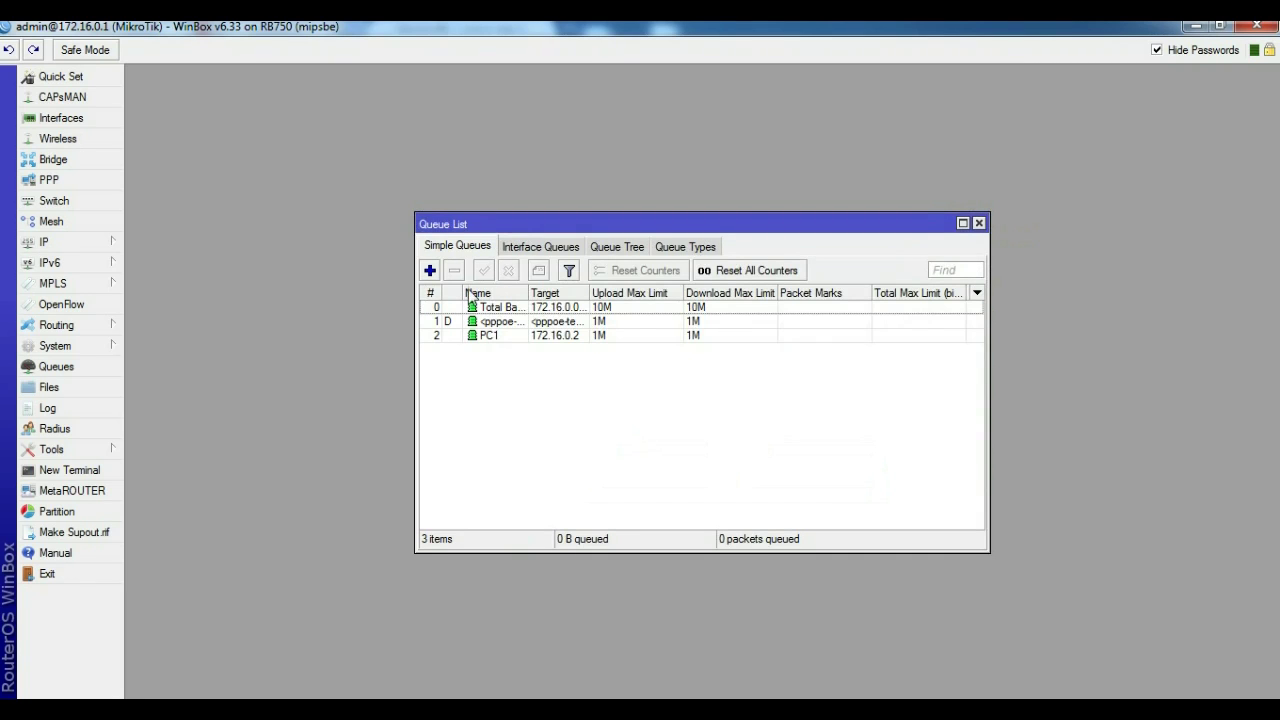
# Create a new queue named PC2 targeting 172.16.0.3.
pyautogui.click(430, 271)
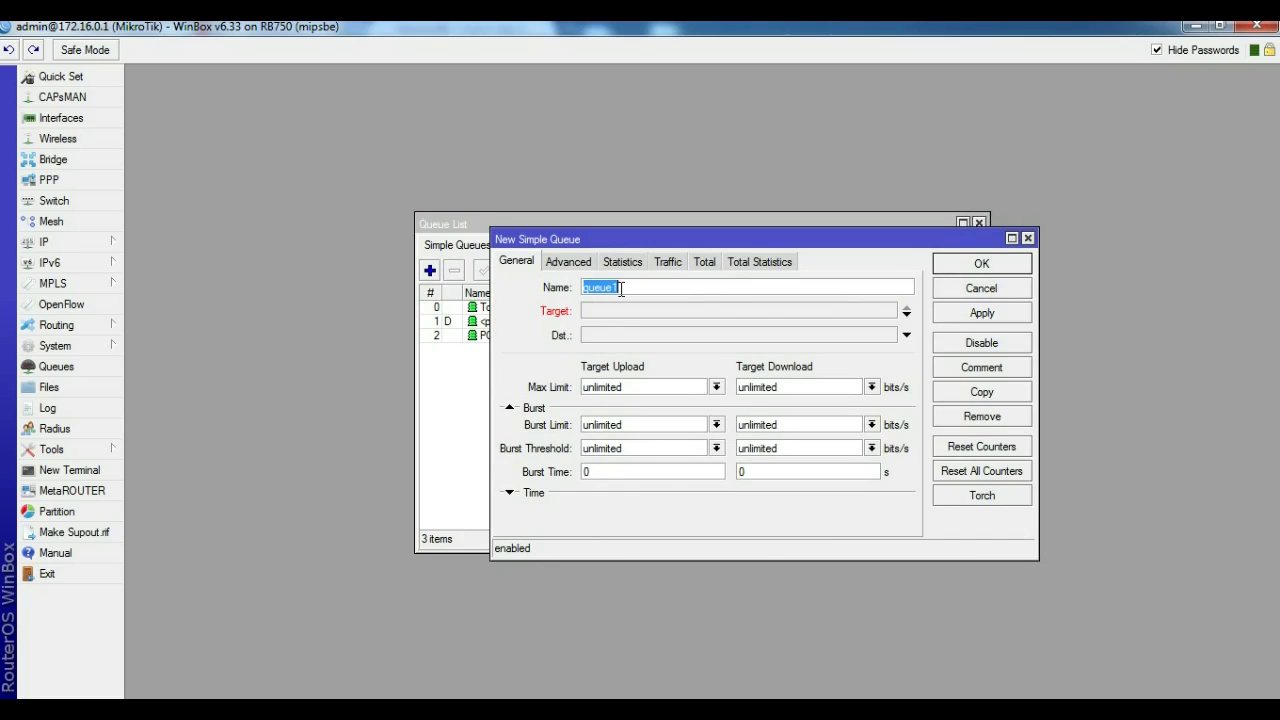
pyautogui.write('PC2')
pyautogui.click(622, 312)
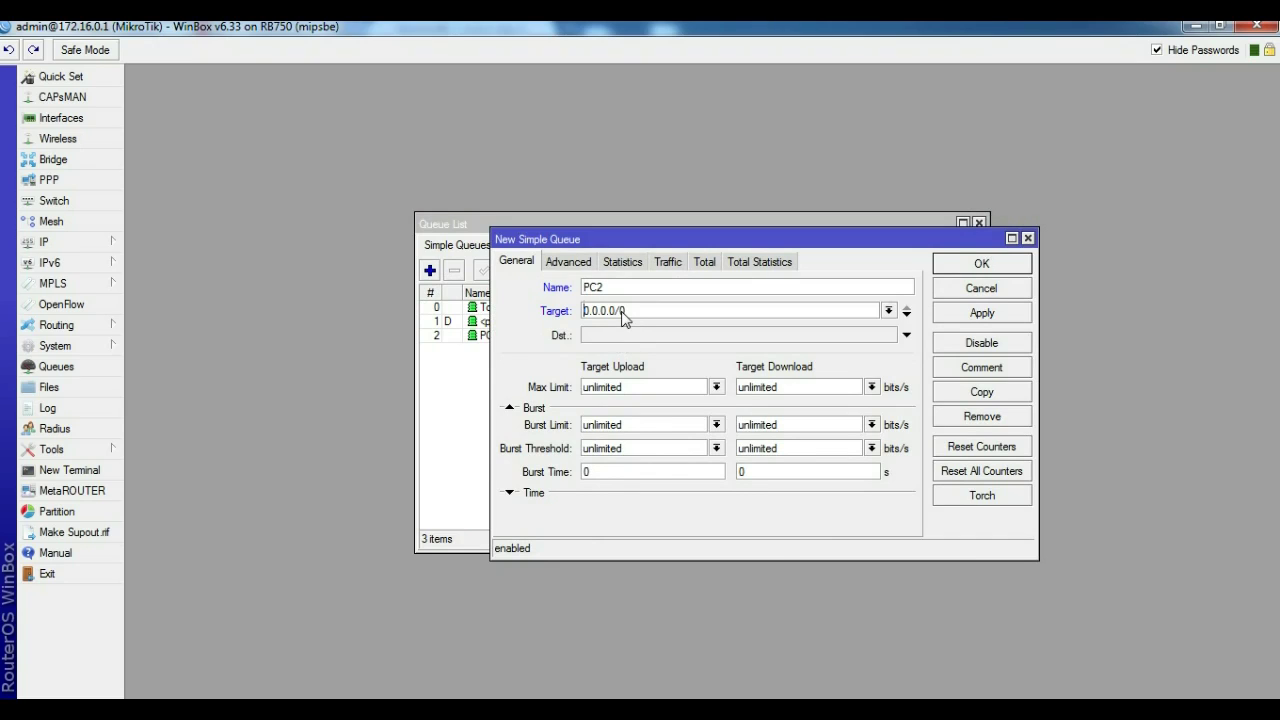
pyautogui.click(634, 309)
pyautogui.press('BackSpace')
pyautogui.press('BackSpace')
pyautogui.press('BackSpace')
pyautogui.press('BackSpace')
pyautogui.press('BackSpace')
pyautogui.press('BackSpace')
pyautogui.press('BackSpace')
pyautogui.press('BackSpace')
pyautogui.press('BackSpace')
pyautogui.write('172.16.0.3')
# Cap PC2 at 1M upload and 1M download and save it.
pyautogui.click(716, 389)
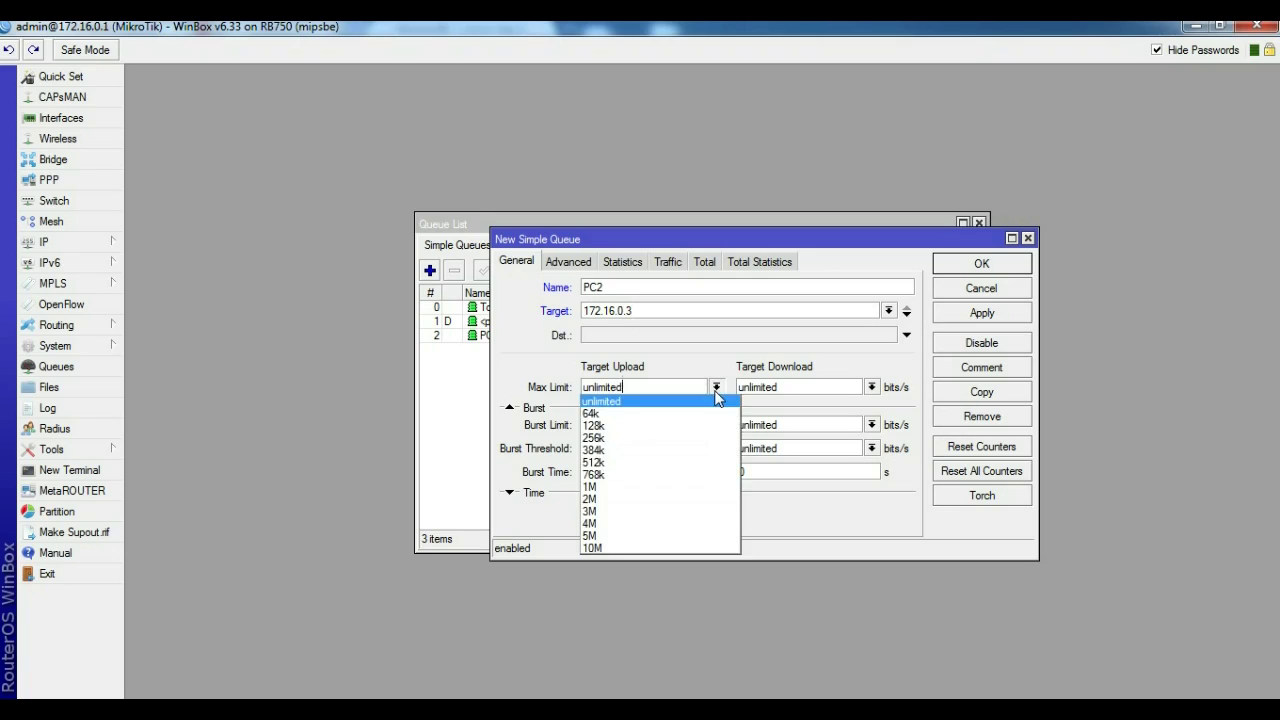
pyautogui.click(624, 488)
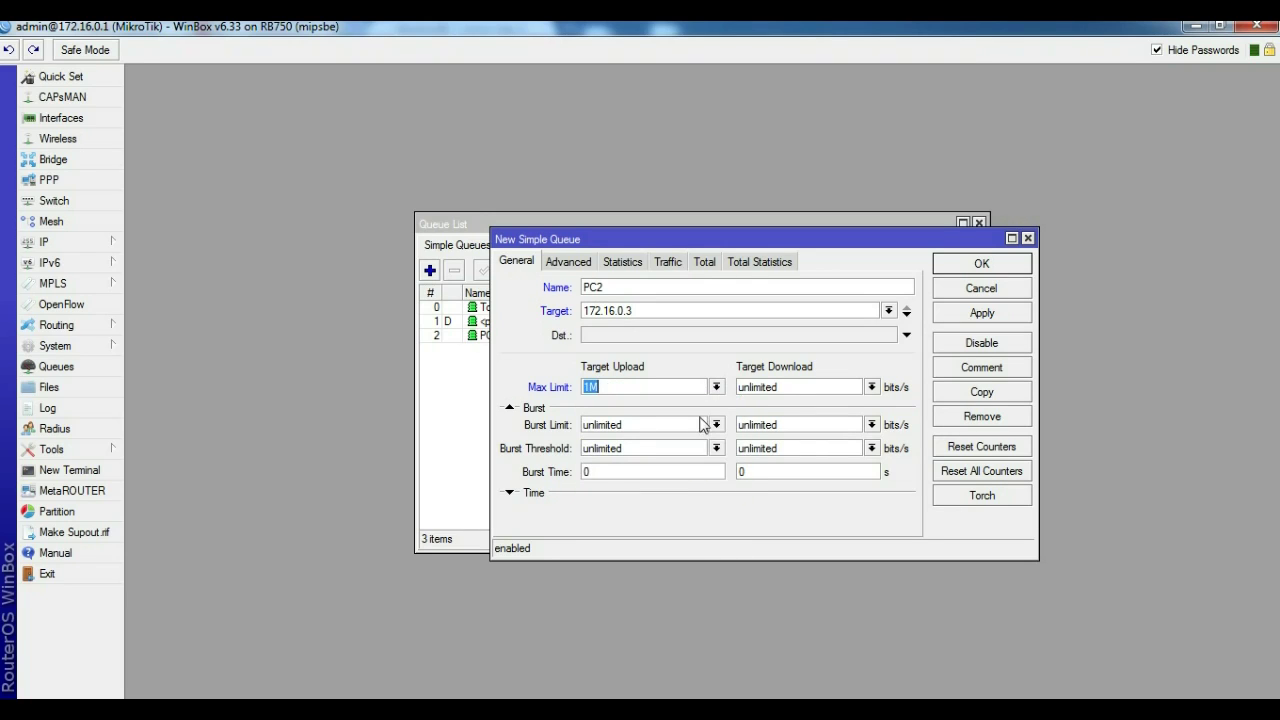
pyautogui.click(871, 387)
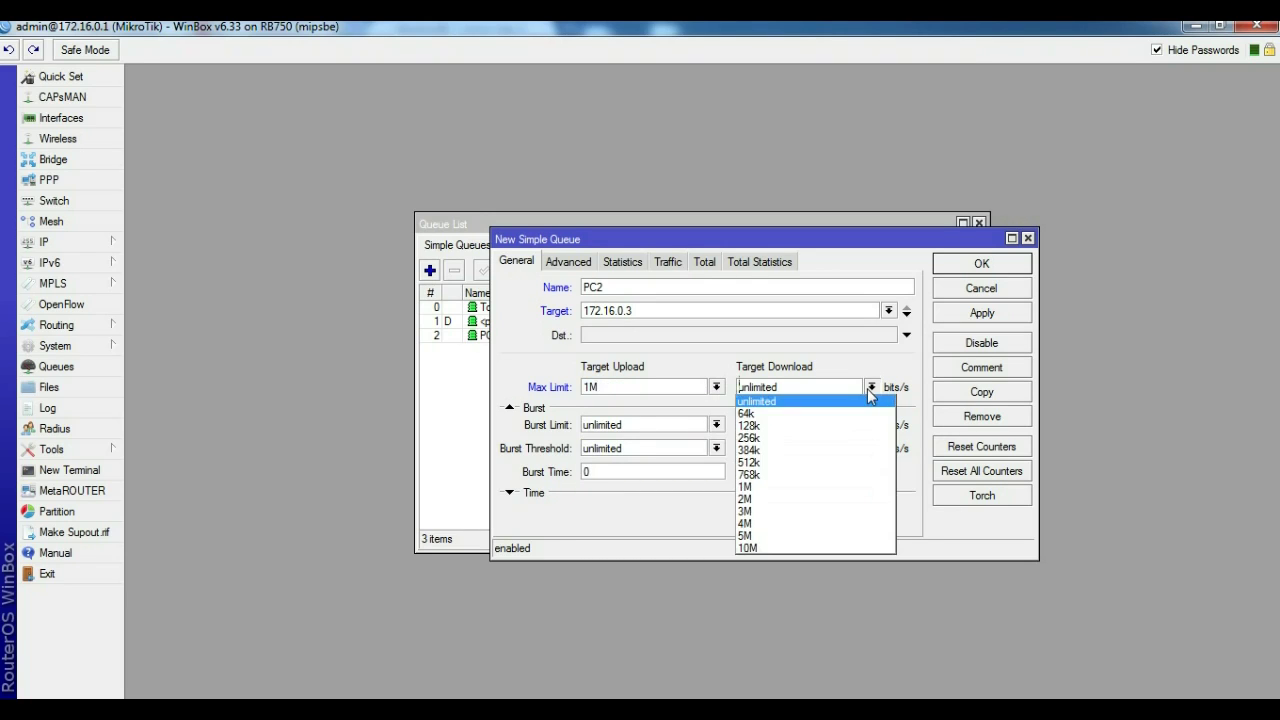
pyautogui.click(810, 488)
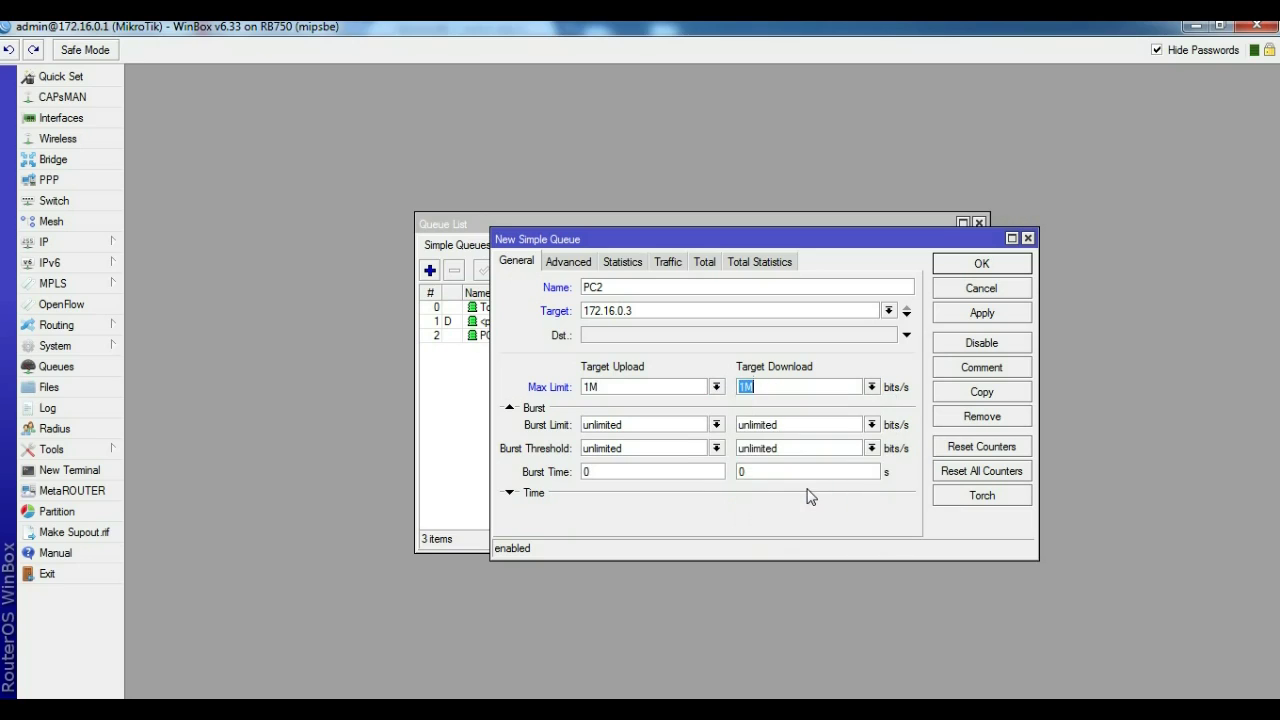
pyautogui.click(976, 316)
pyautogui.click(976, 270)
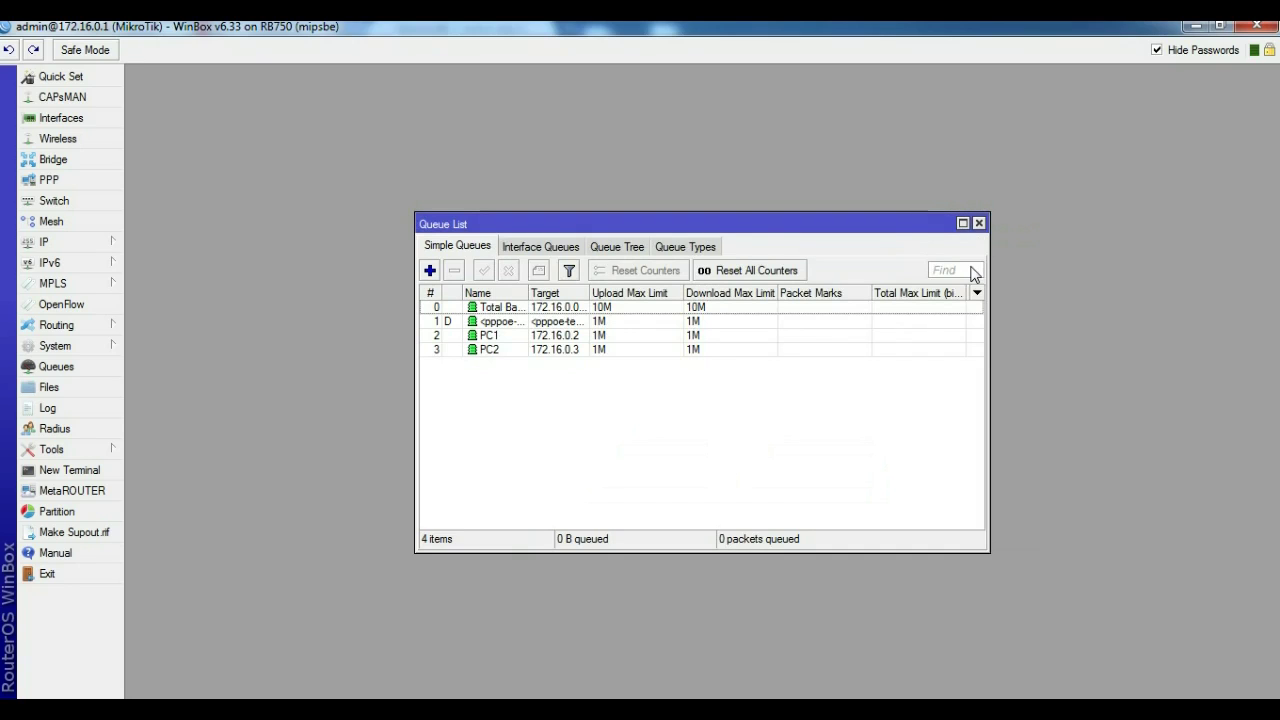
pyautogui.click(430, 271)
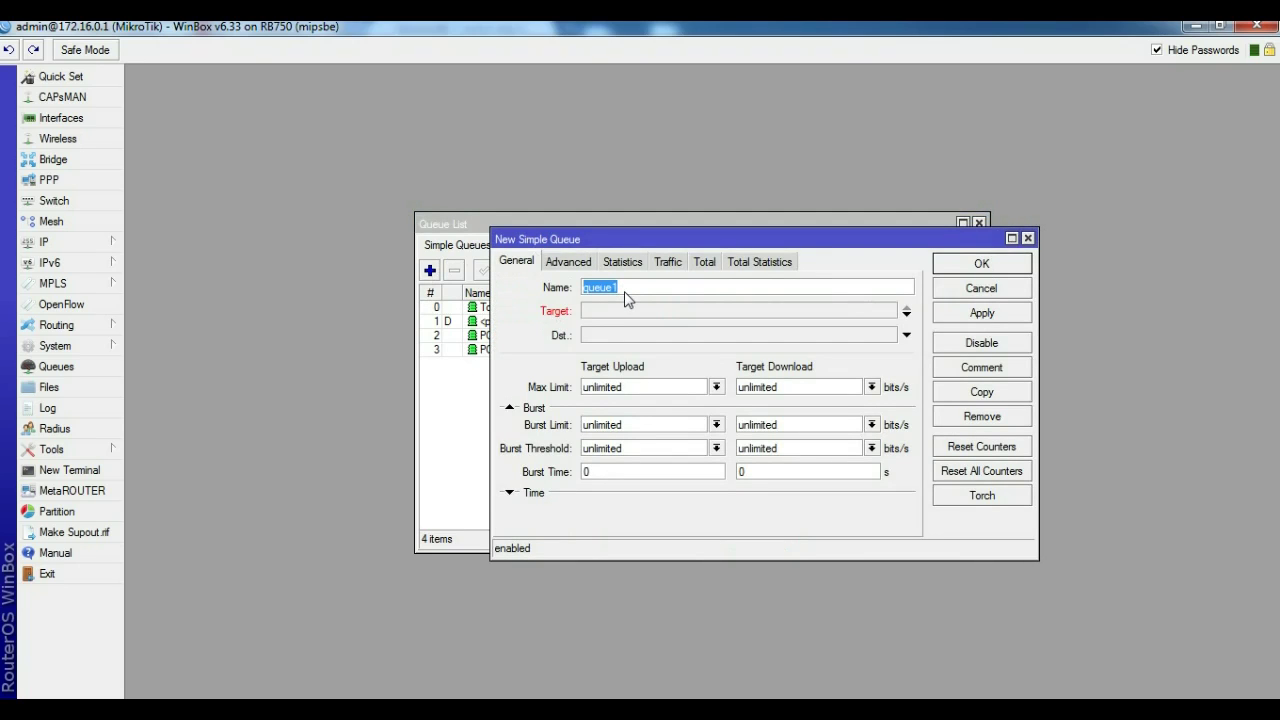
# Name the new queue PC3 and set its target to 172.16.0.4.
pyautogui.write('PC3')
pyautogui.click(627, 311)
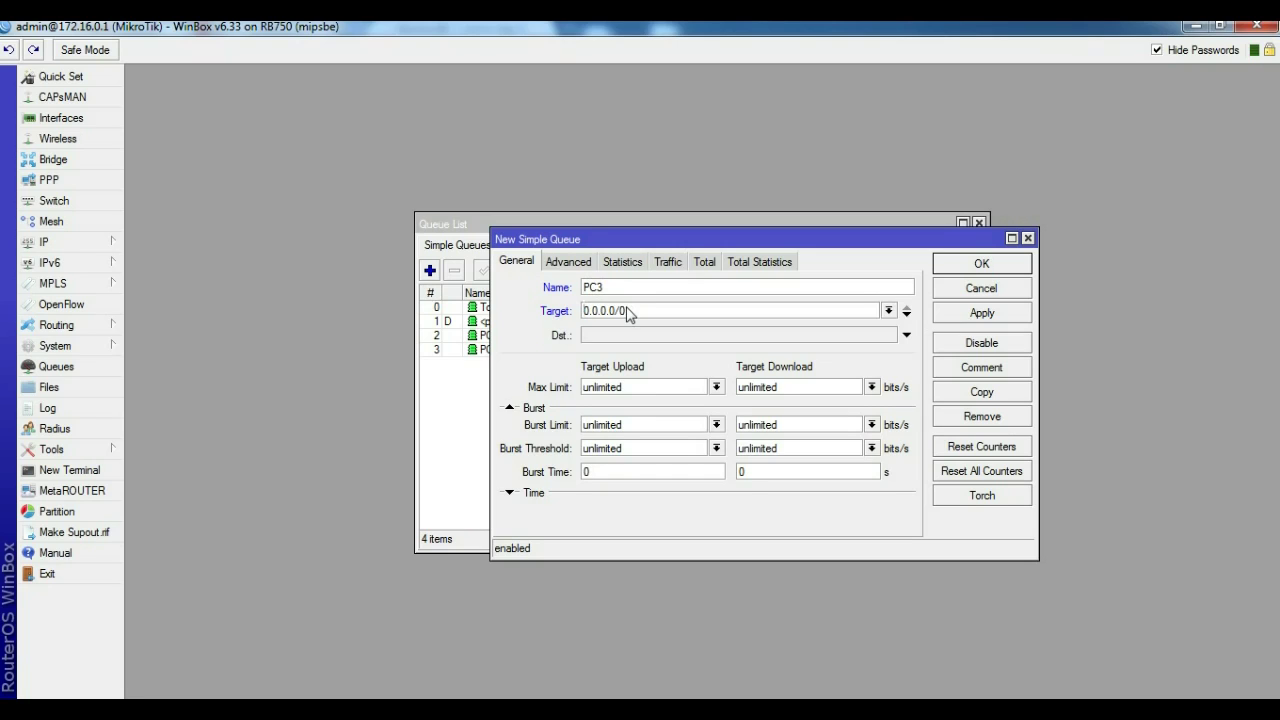
pyautogui.press('BackSpace')
pyautogui.press('BackSpace')
pyautogui.press('BackSpace')
pyautogui.press('BackSpace')
pyautogui.press('BackSpace')
pyautogui.press('BackSpace')
pyautogui.press('BackSpace')
pyautogui.press('BackSpace')
pyautogui.press('BackSpace')
pyautogui.write('172')
pyautogui.write('.16')
pyautogui.write('.0')
pyautogui.write('.')
pyautogui.write('3')
pyautogui.press('BackSpace')
pyautogui.write('4')
pyautogui.moveTo(746, 239)
pyautogui.mouseDown()
pyautogui.moveTo(747, 419)
pyautogui.moveTo(748, 236)
pyautogui.mouseUp()
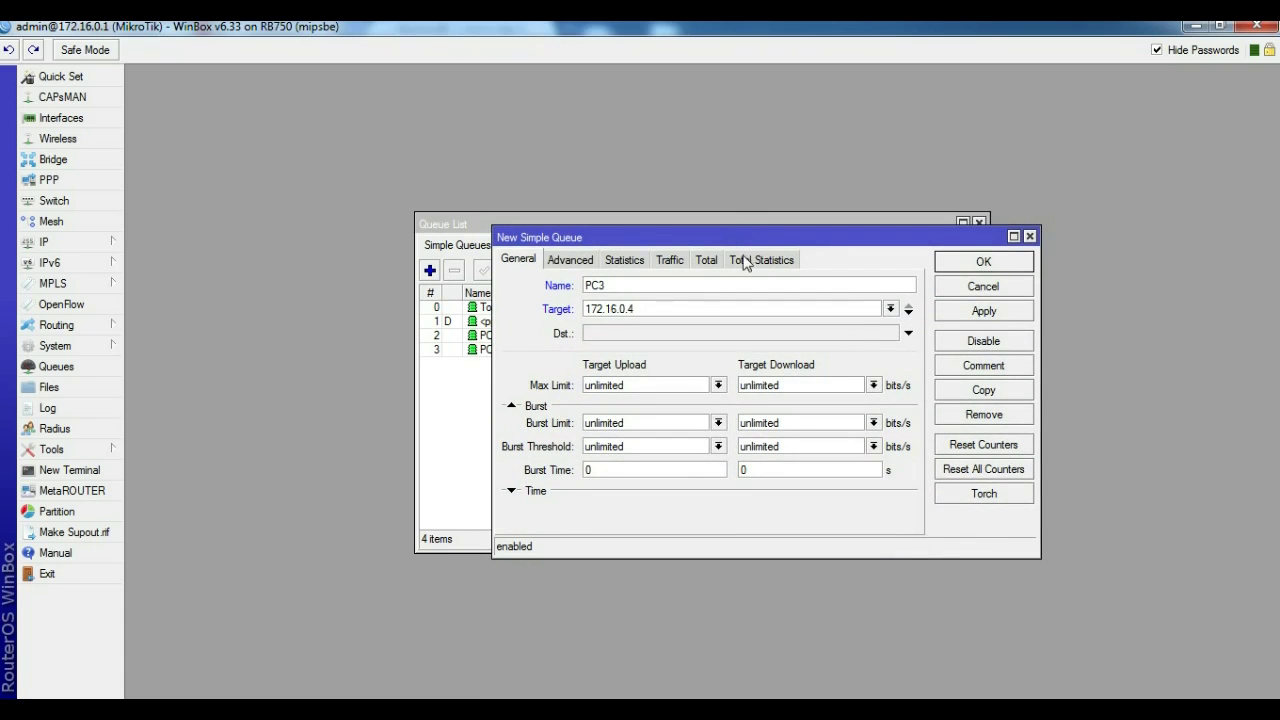
# Set PC3's max limits to 1M upload and 1M download and save it.
pyautogui.click(718, 386)
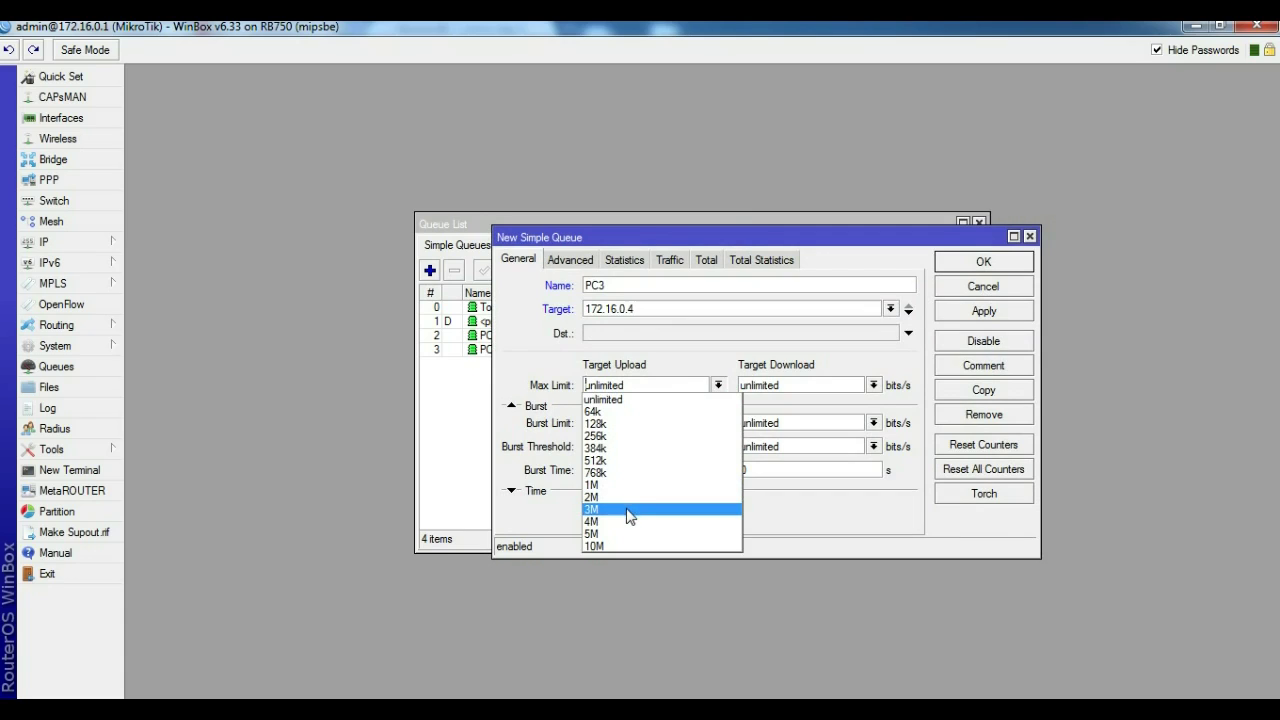
pyautogui.click(622, 485)
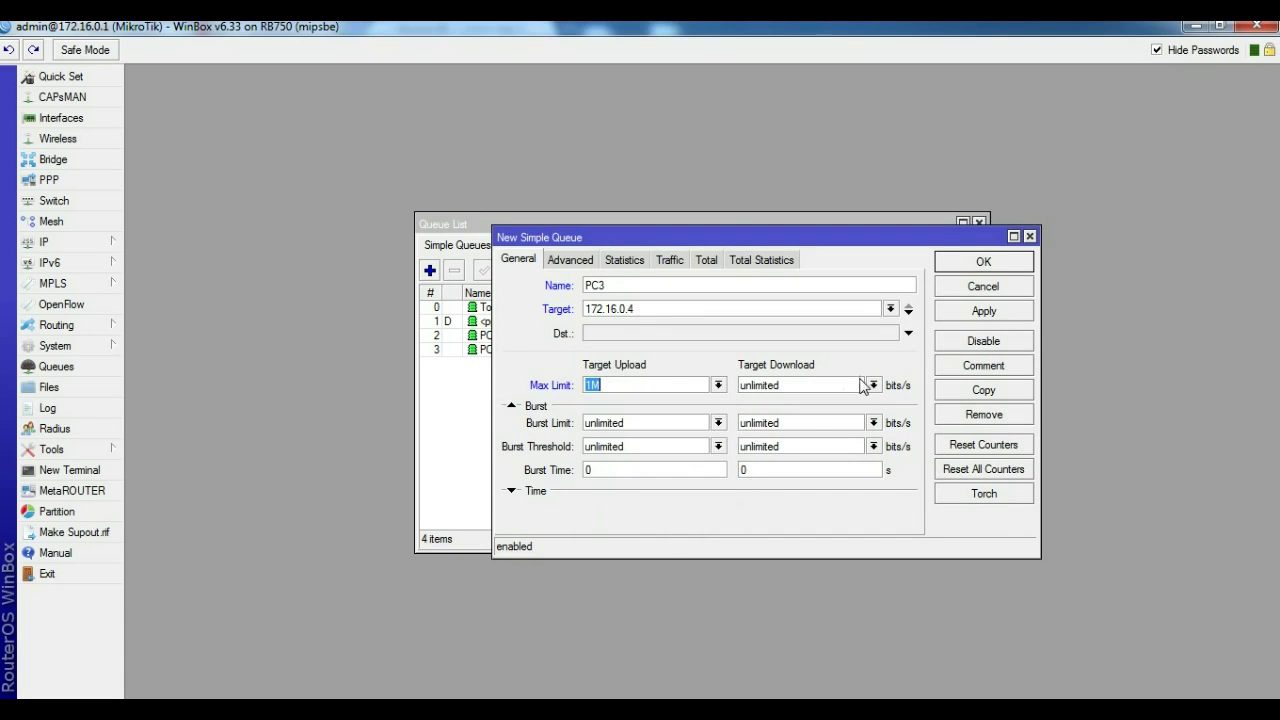
pyautogui.click(873, 386)
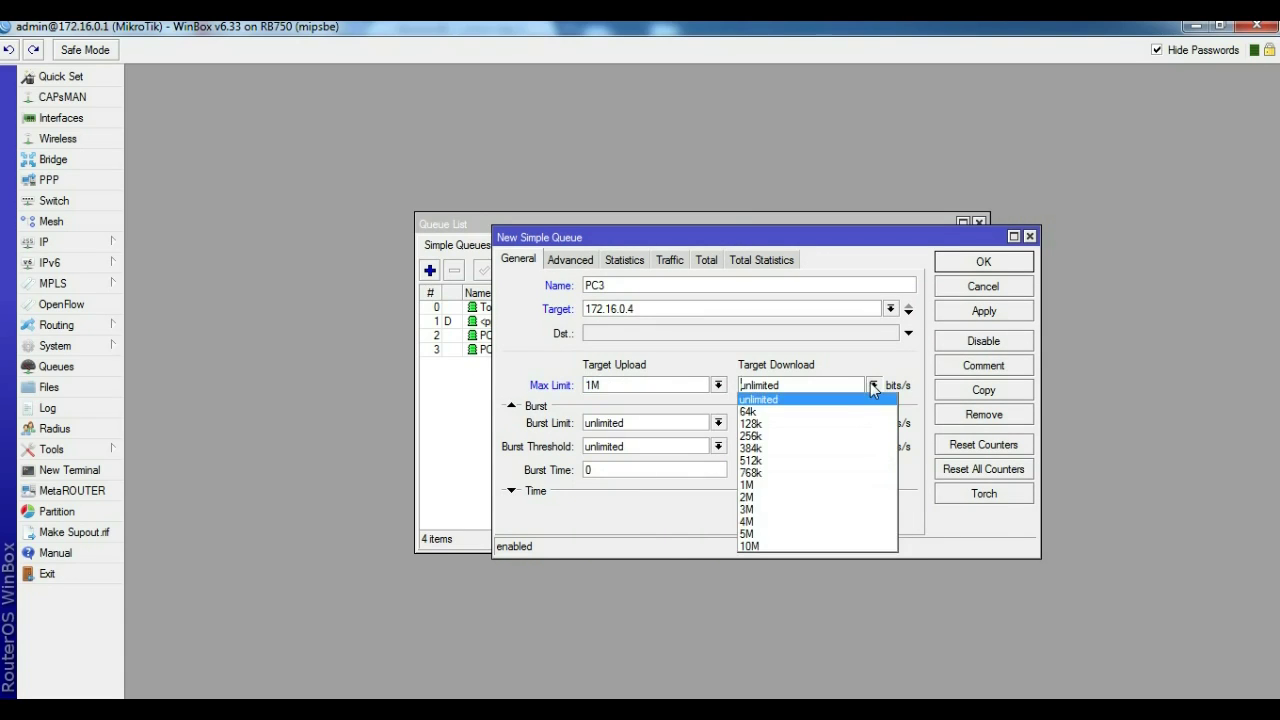
pyautogui.click(803, 486)
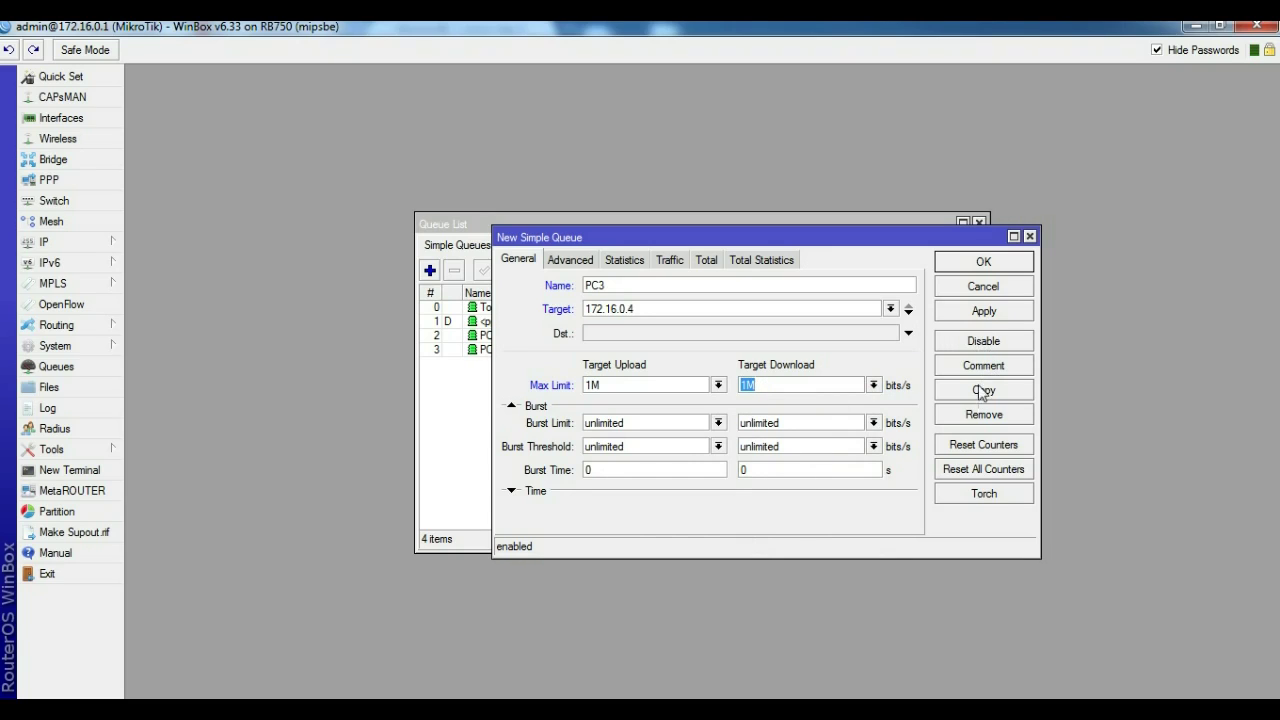
pyautogui.click(984, 314)
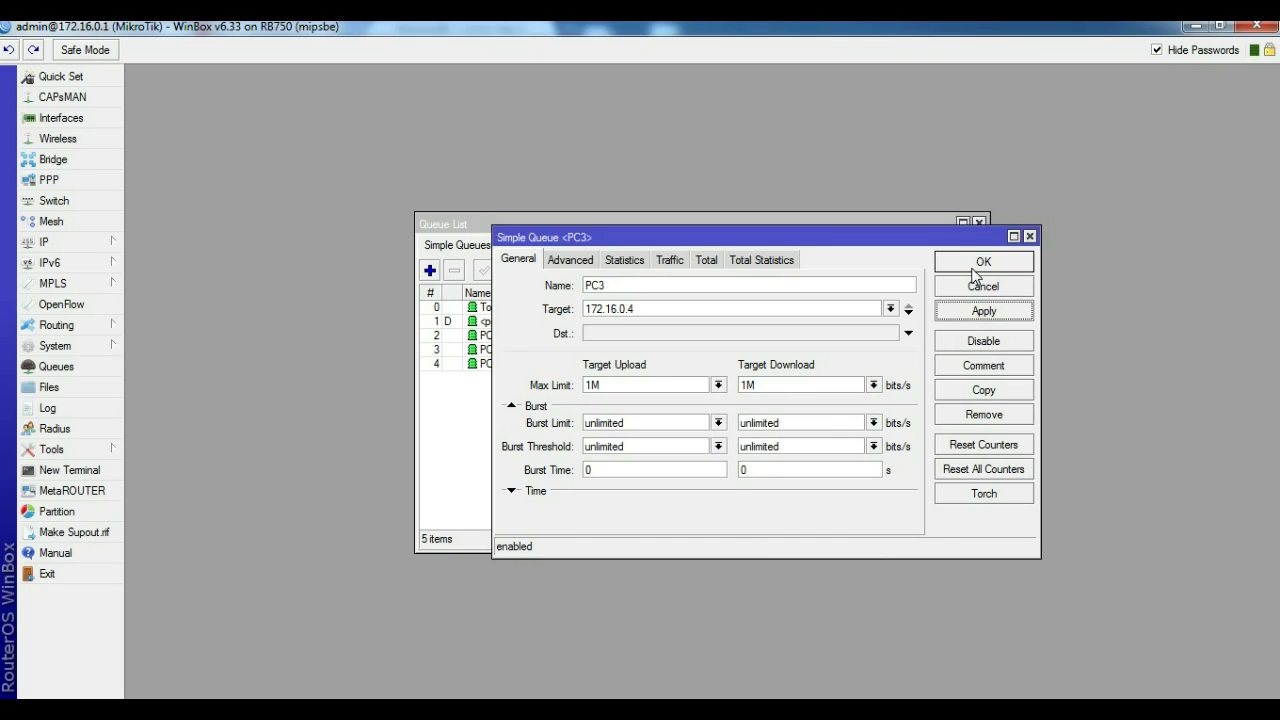
pyautogui.click(979, 264)
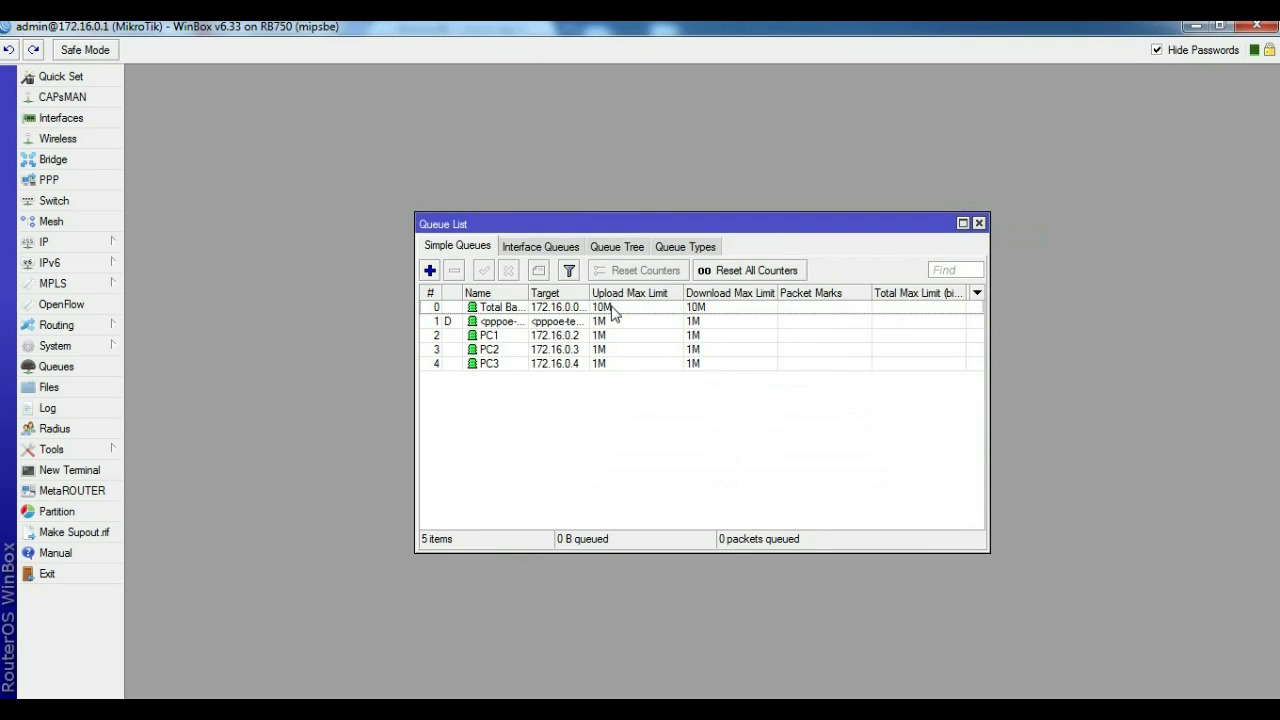
# Create a new queue named PC4 targeting 172.16.0.5.
pyautogui.click(430, 271)
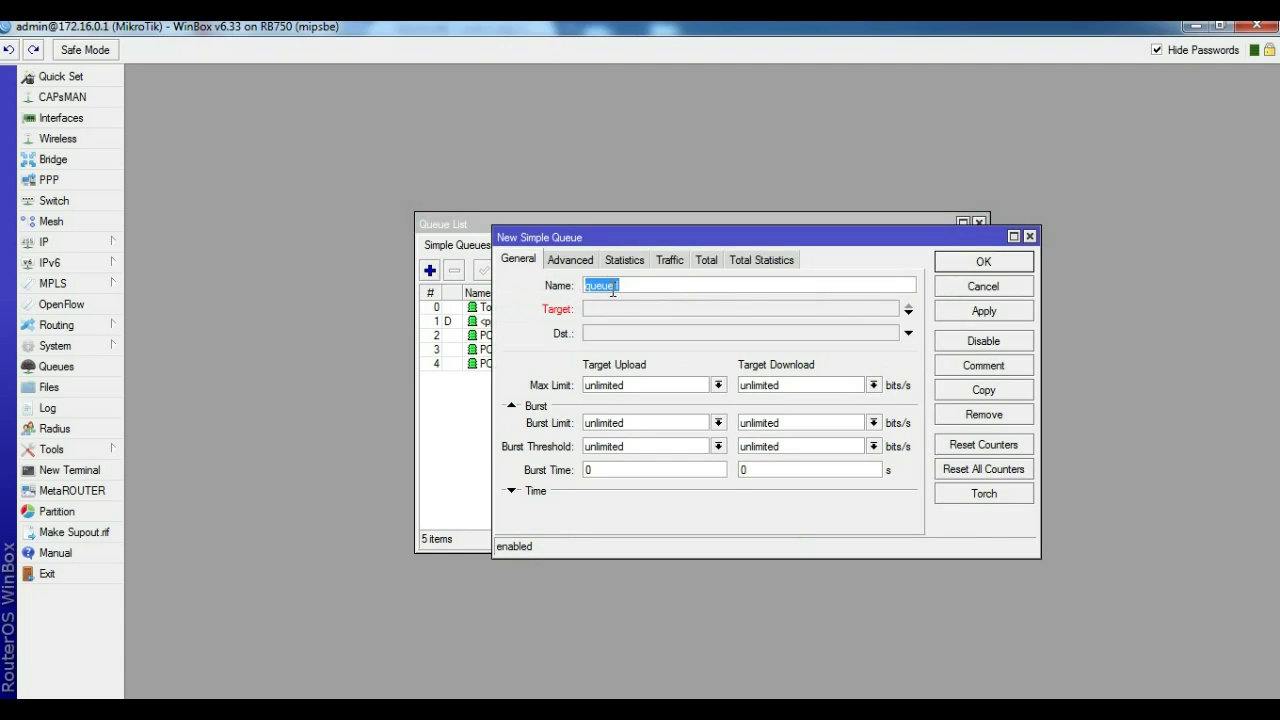
pyautogui.write('PC')
pyautogui.moveTo(612, 233); pyautogui.dragTo(663, 223)
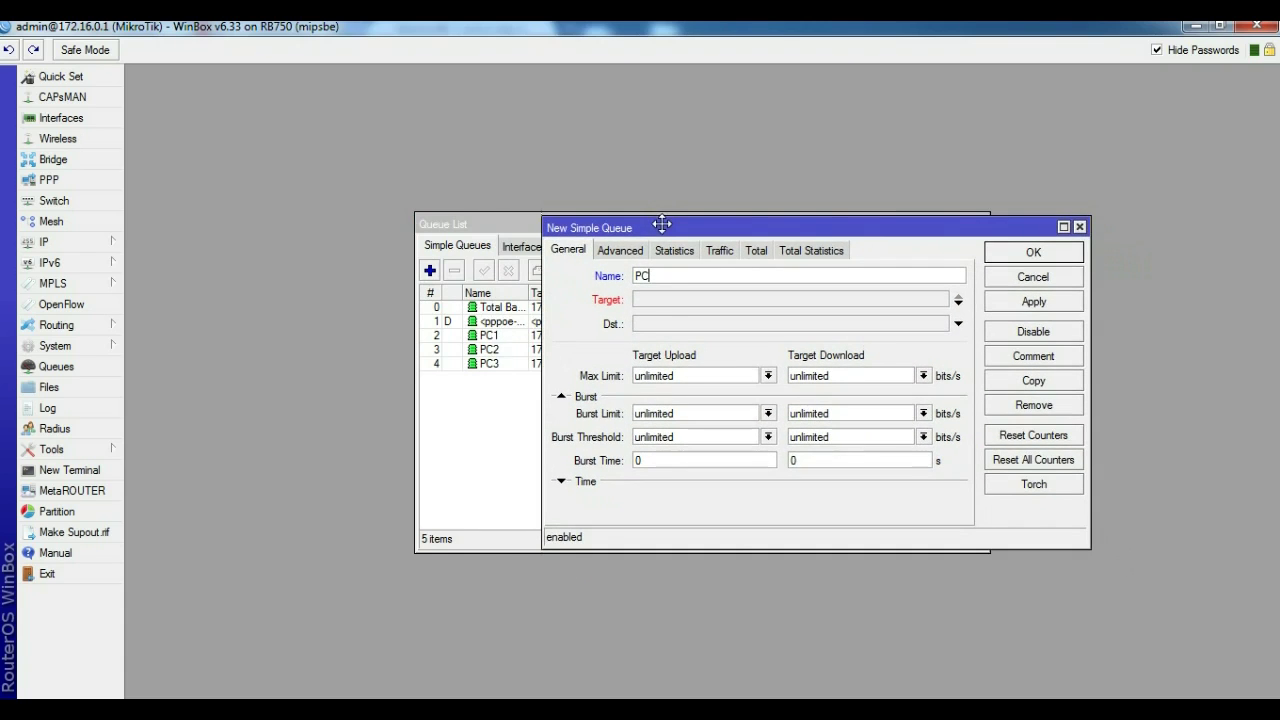
pyautogui.write('4')
pyautogui.click(665, 303)
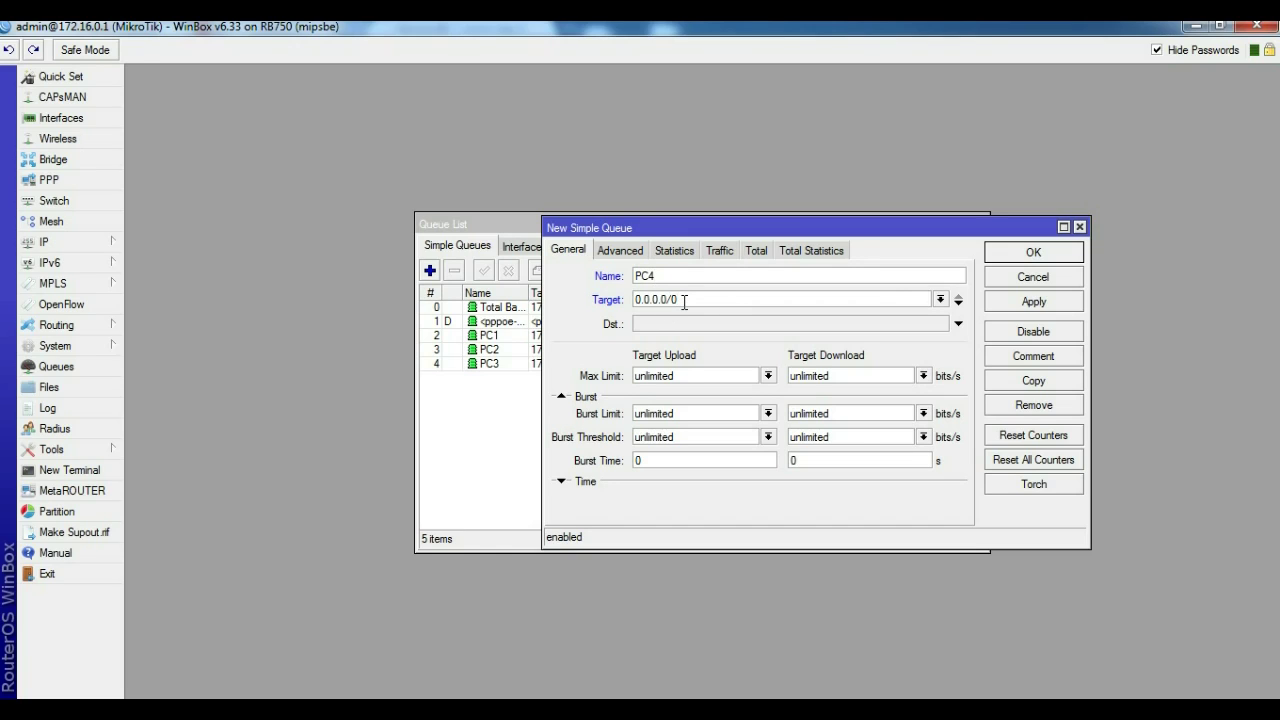
pyautogui.press('BackSpace')
pyautogui.press('BackSpace')
pyautogui.press('BackSpace')
pyautogui.press('BackSpace')
pyautogui.press('BackSpace')
pyautogui.press('BackSpace')
pyautogui.press('BackSpace')
pyautogui.press('BackSpace')
pyautogui.press('BackSpace')
pyautogui.write('172.16.0.5')
# Limit PC4 to 1M upload and 1M download, apply, and copy it.
pyautogui.click(768, 376)
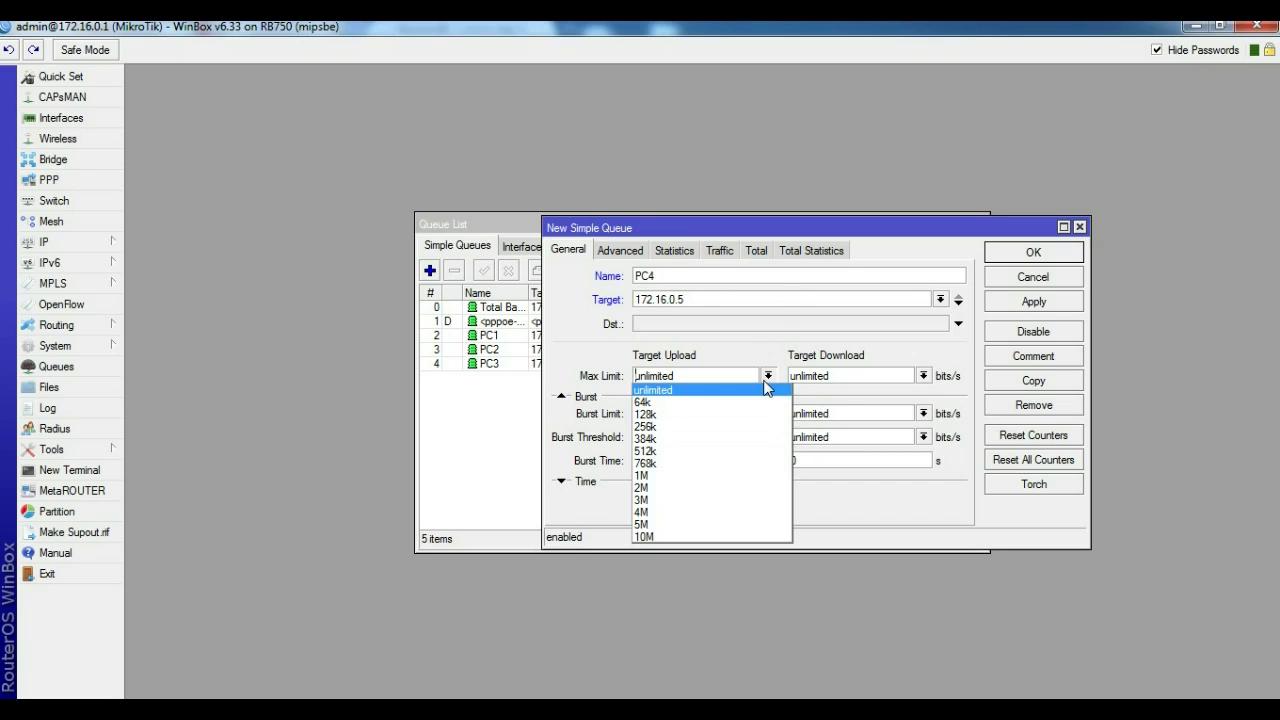
pyautogui.click(692, 476)
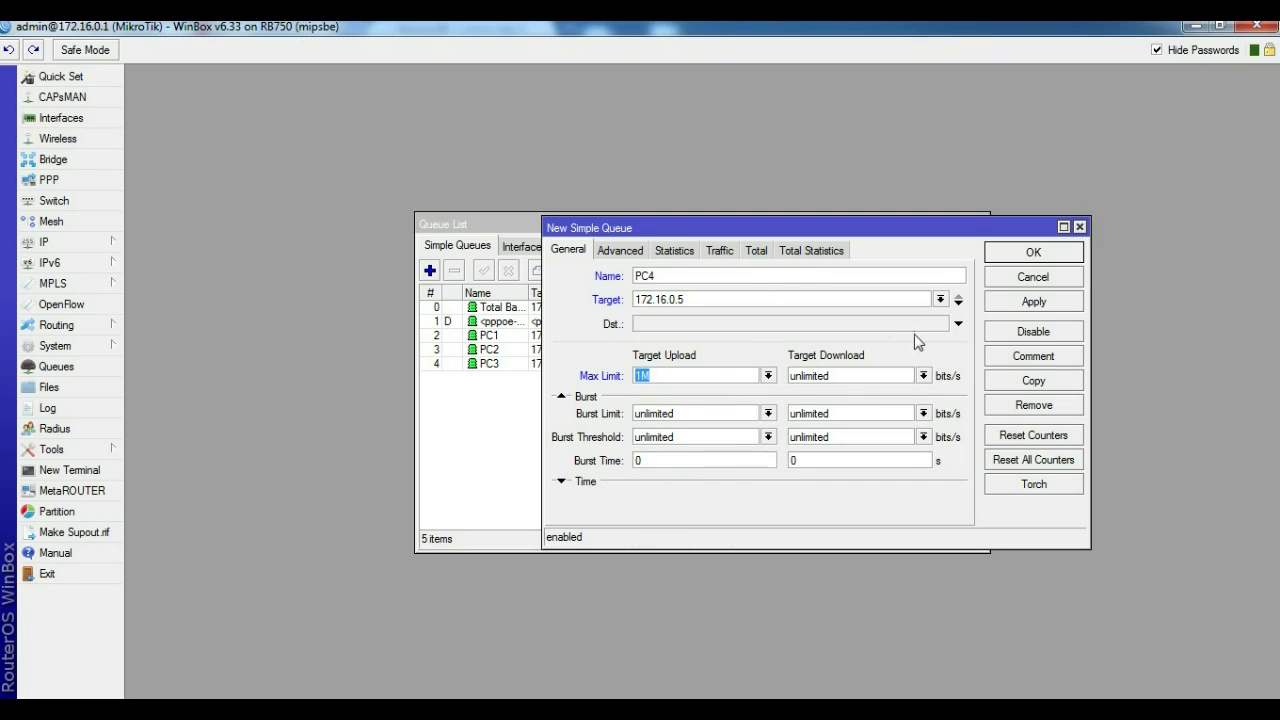
pyautogui.click(923, 376)
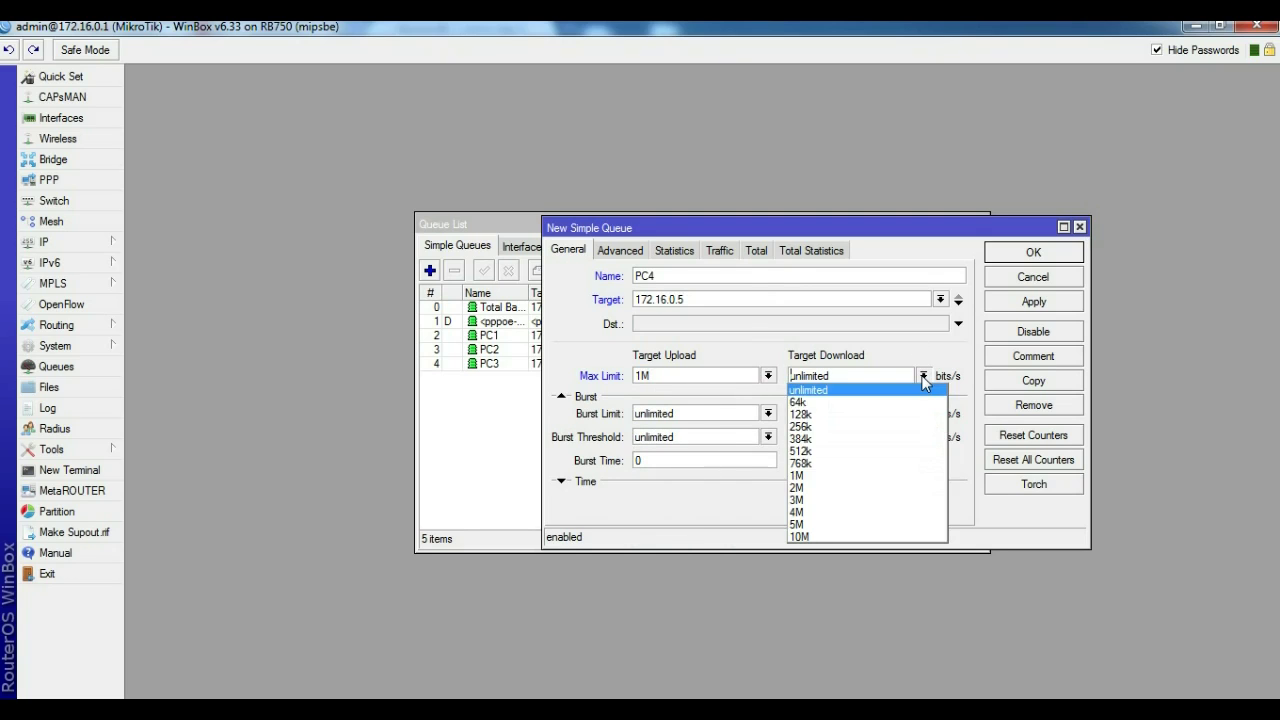
pyautogui.click(854, 476)
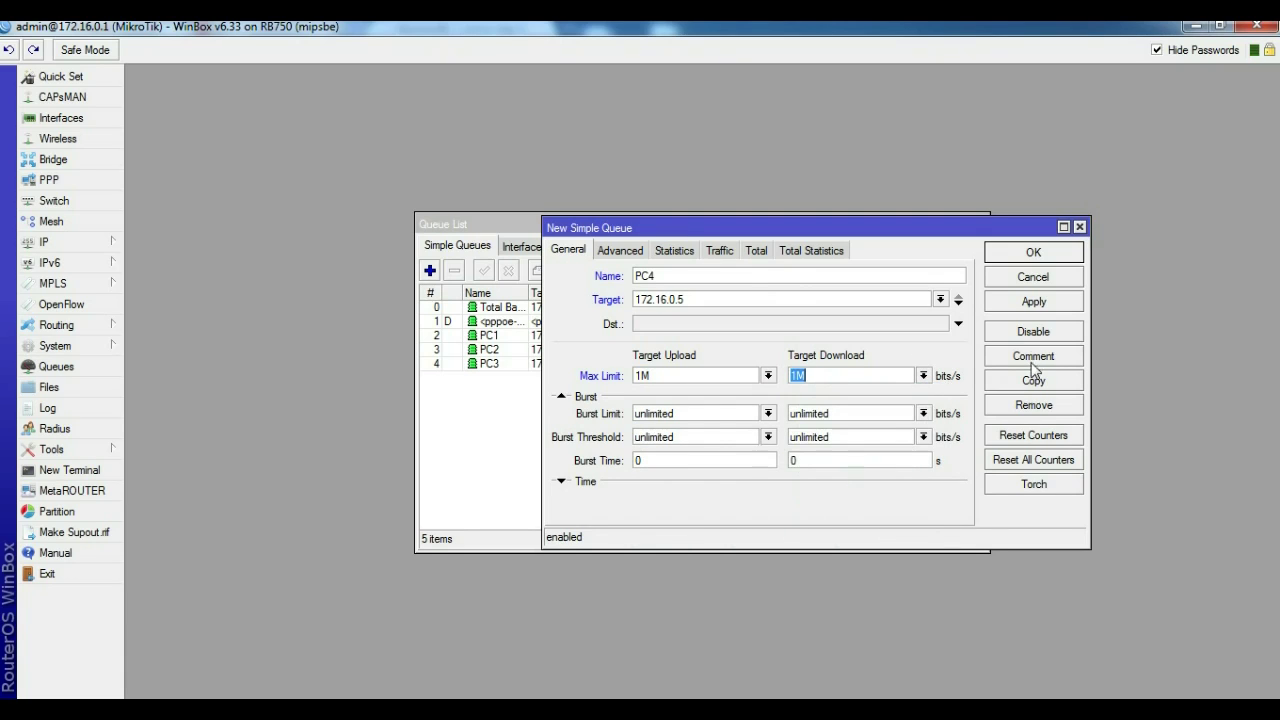
pyautogui.click(1030, 306)
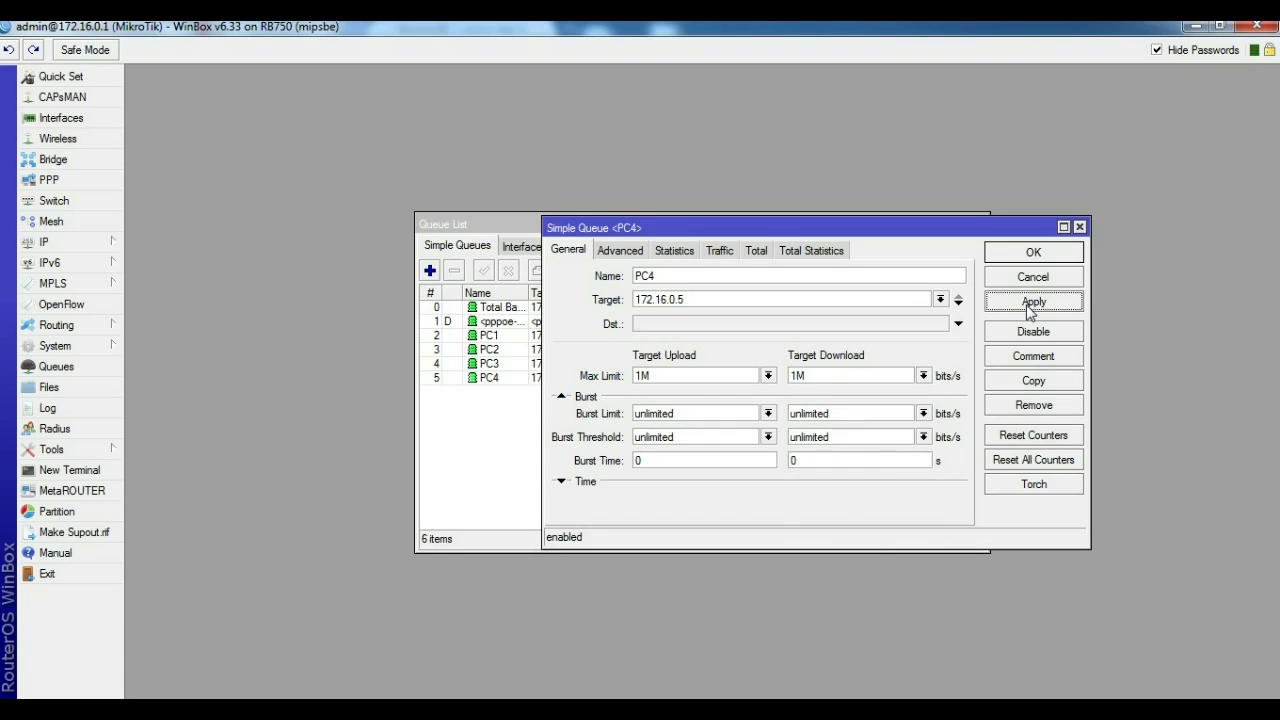
pyautogui.click(1032, 385)
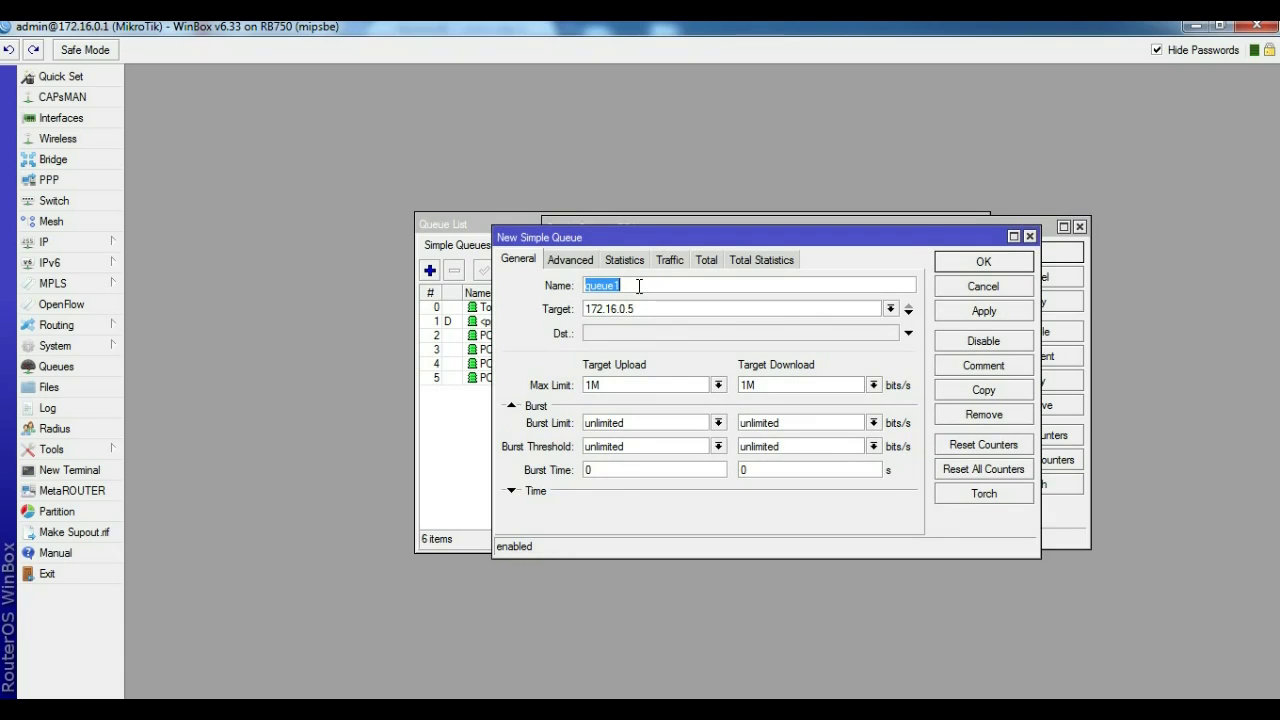
# Name the copy PC5 with target 172.16.0.6, save it, and close both queue dialogs.
pyautogui.write('PC5')
pyautogui.click(641, 308)
pyautogui.press('BackSpace')
pyautogui.write('6')
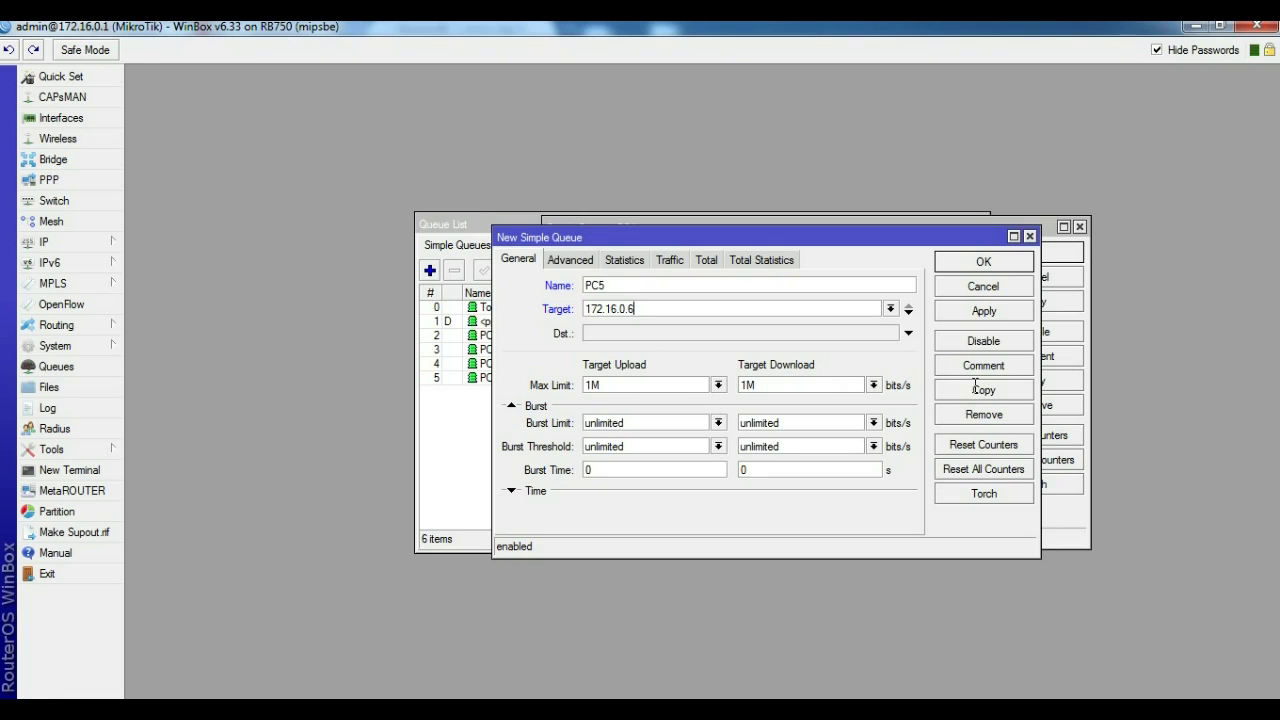
pyautogui.click(1002, 316)
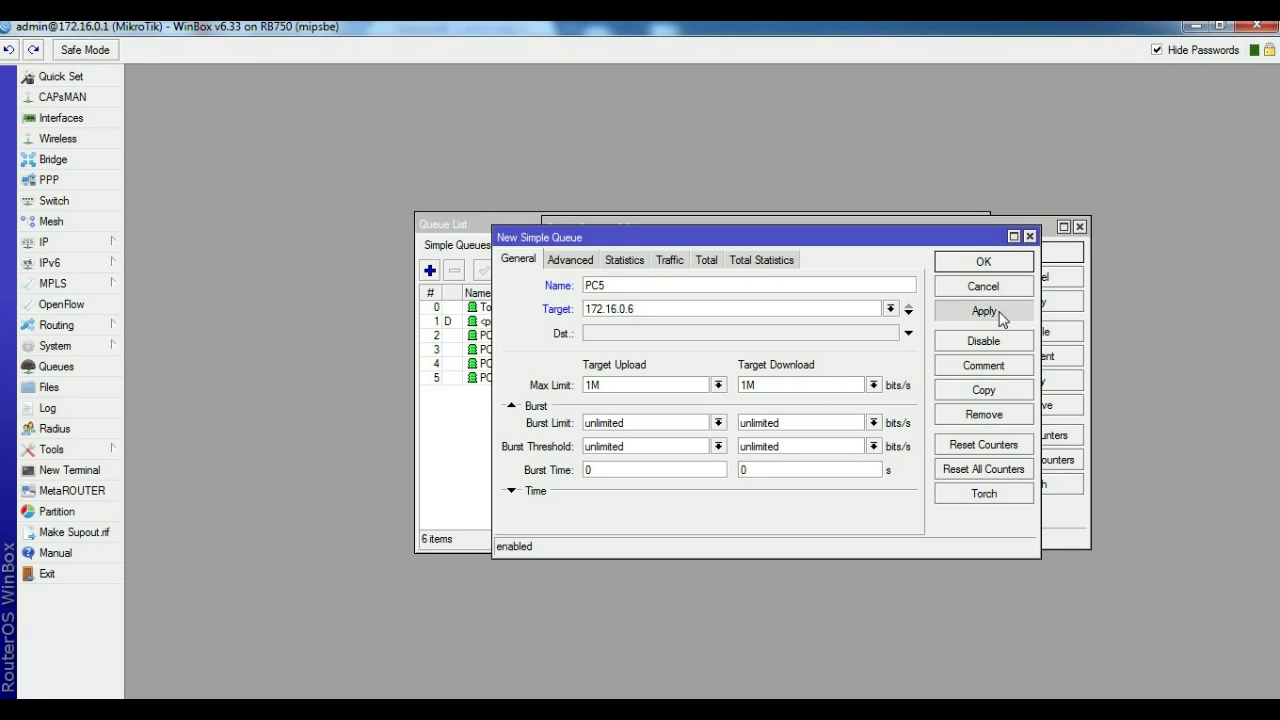
pyautogui.click(984, 262)
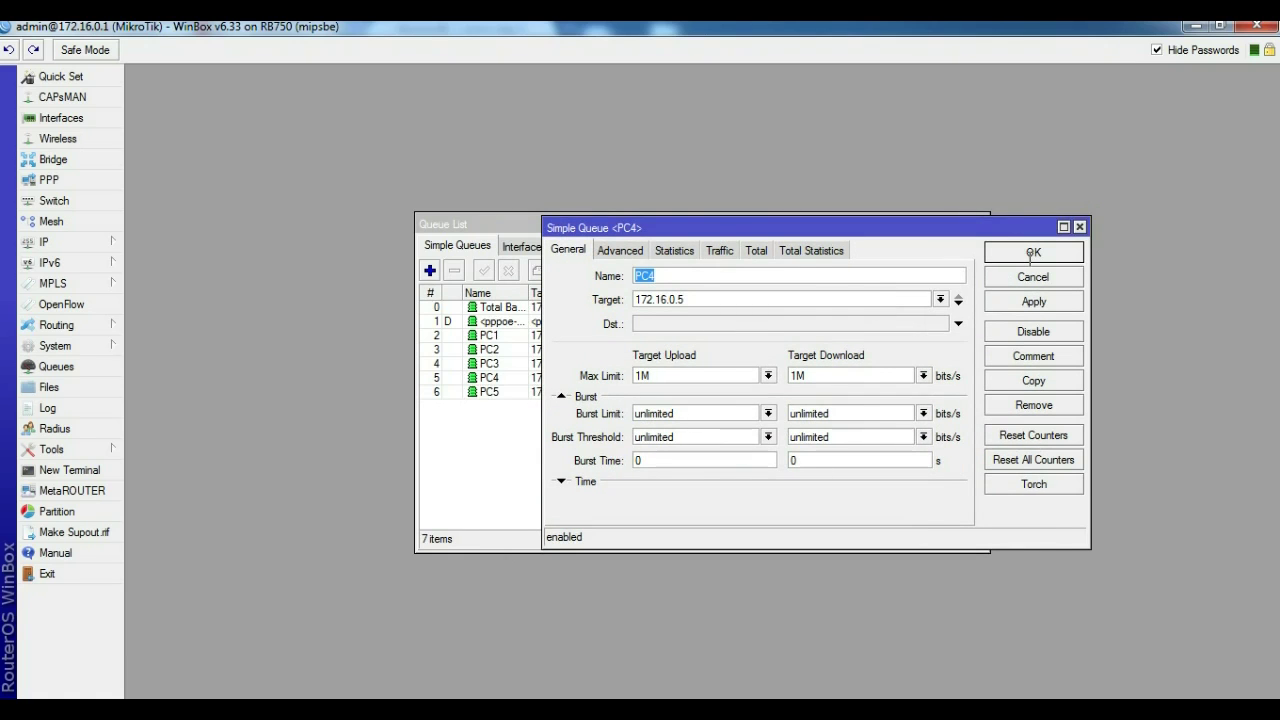
pyautogui.click(1031, 254)
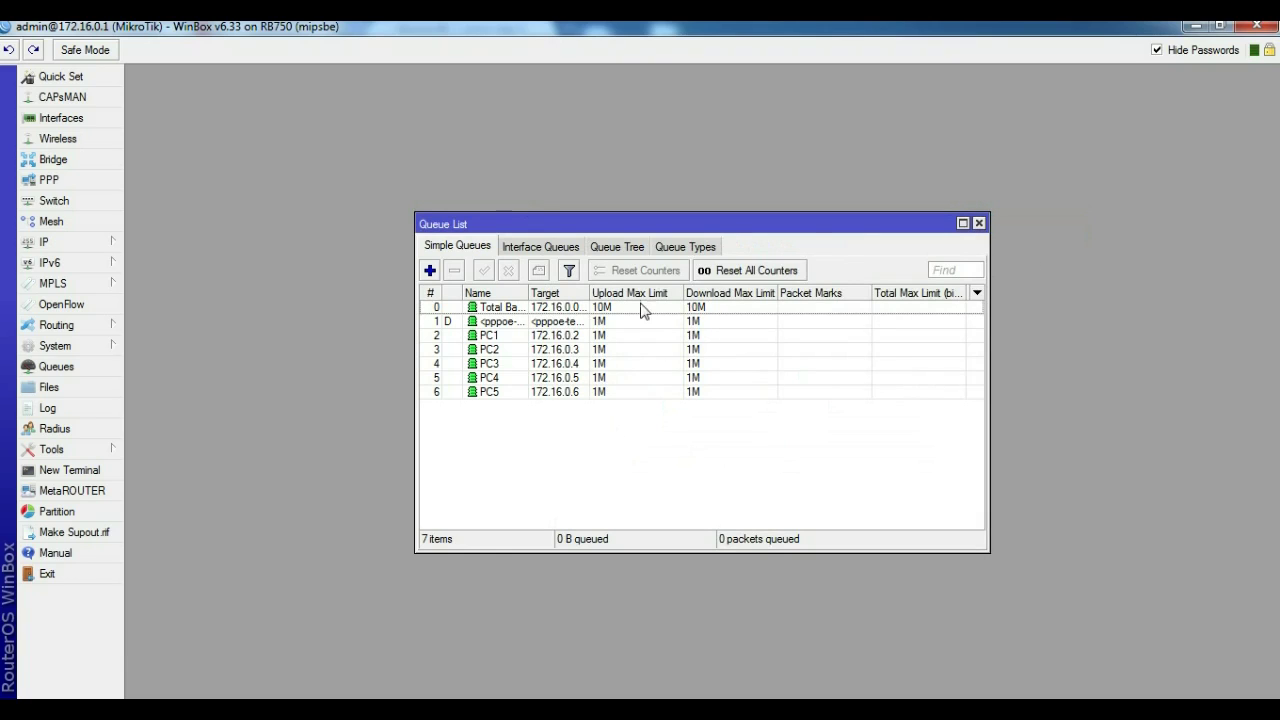
pyautogui.click(965, 222)
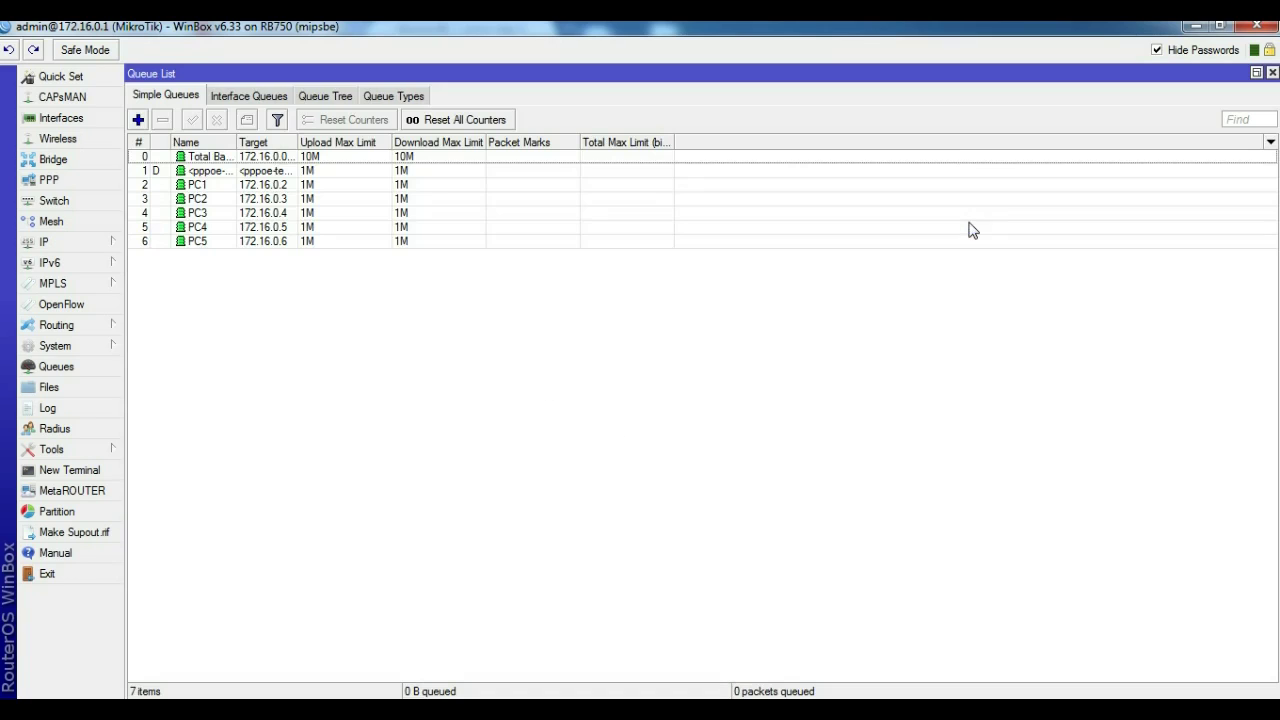
# Create queue PC6 targeting 172.16.0.7 with 512k upload and 512k download limits.
pyautogui.click(138, 120)
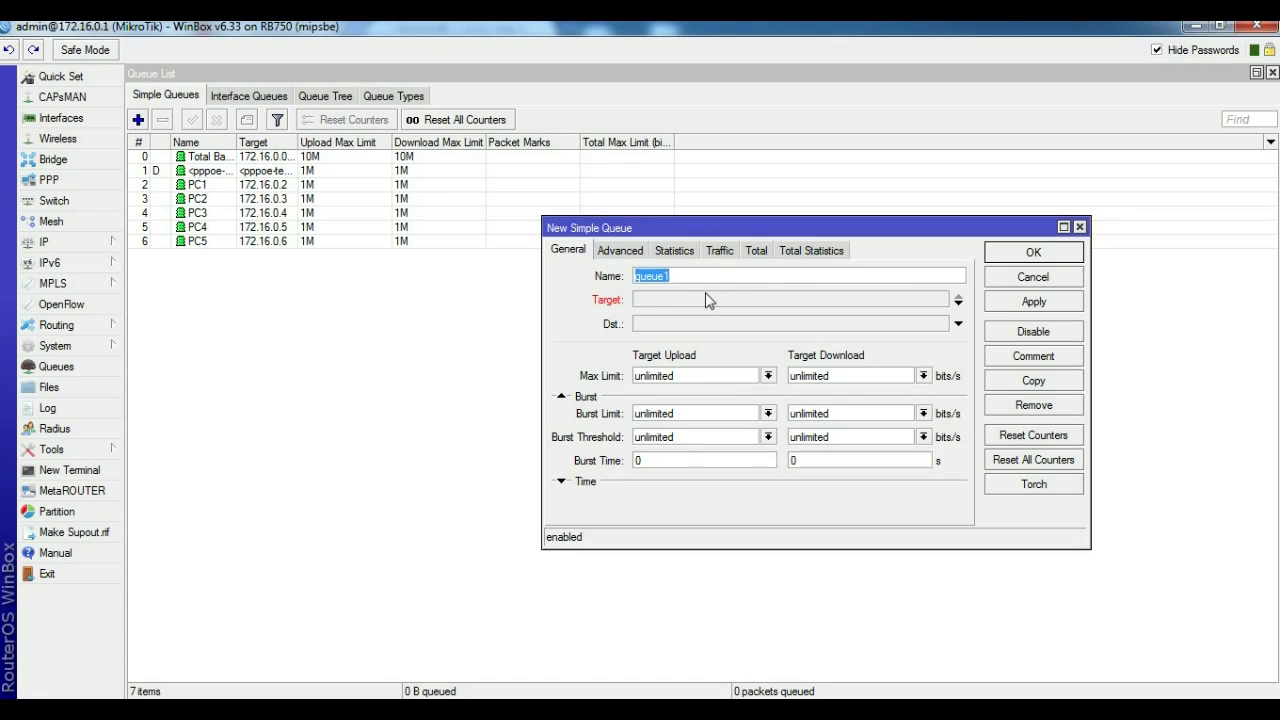
pyautogui.write('PC6')
pyautogui.click(693, 299)
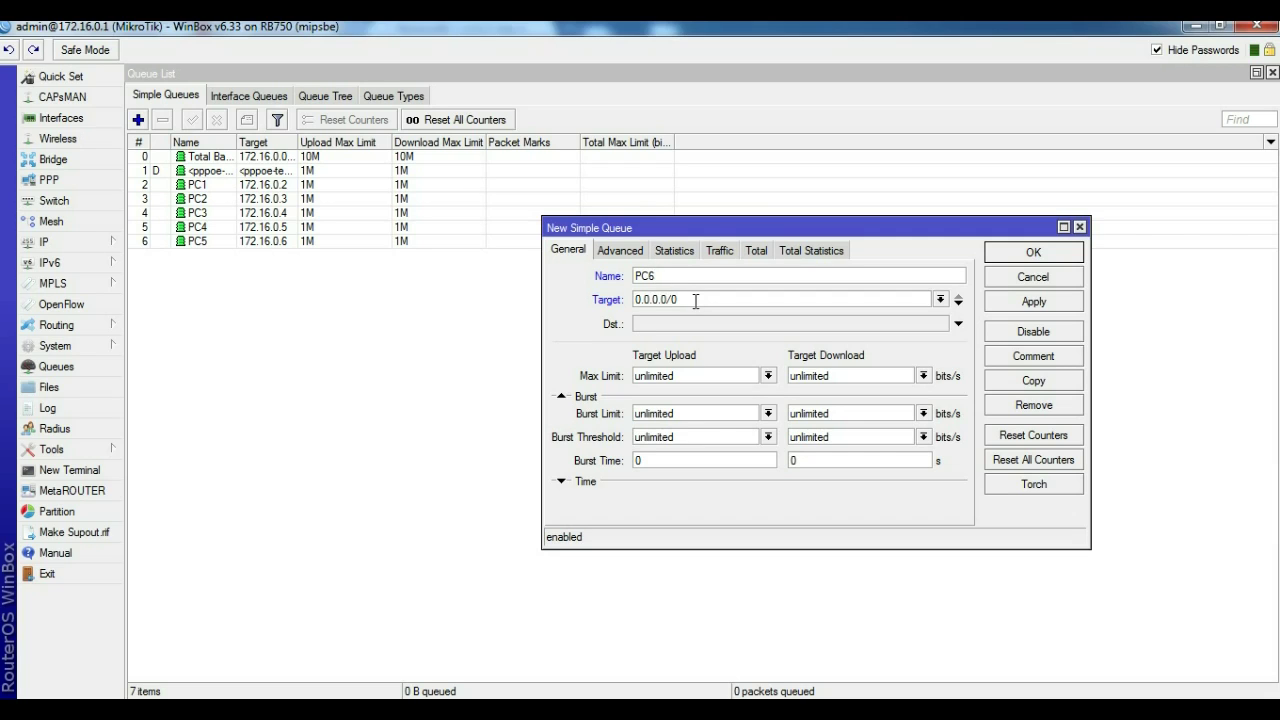
pyautogui.press('BackSpace')
pyautogui.press('BackSpace')
pyautogui.press('BackSpace')
pyautogui.press('BackSpace')
pyautogui.press('BackSpace')
pyautogui.press('BackSpace')
pyautogui.press('BackSpace')
pyautogui.press('BackSpace')
pyautogui.press('BackSpace')
pyautogui.write('172.16.0.7')
pyautogui.click(767, 376)
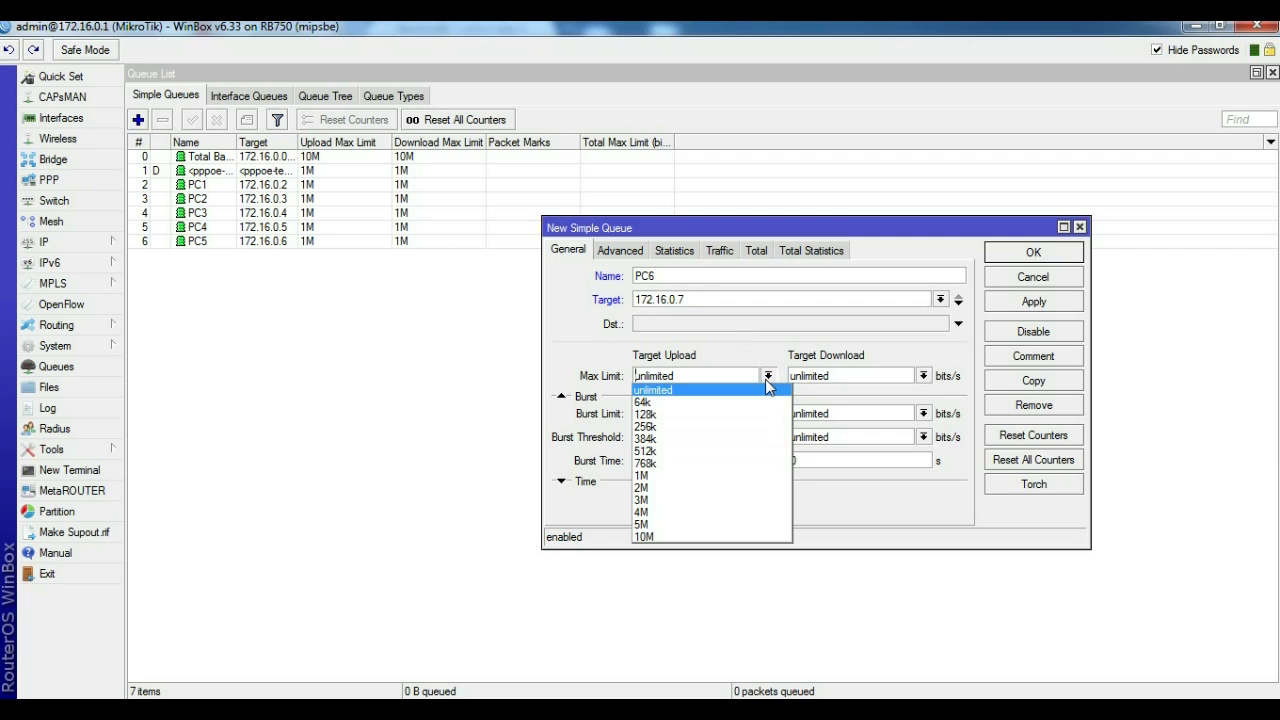
pyautogui.click(679, 458)
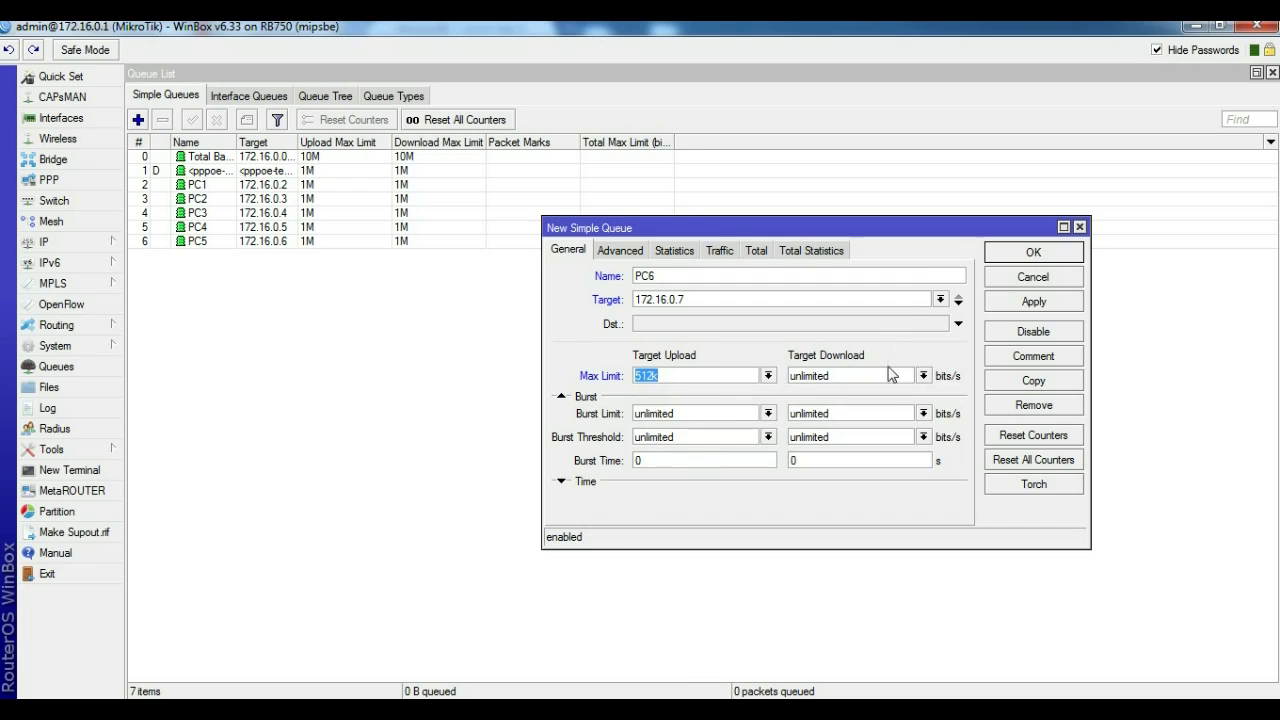
pyautogui.click(922, 376)
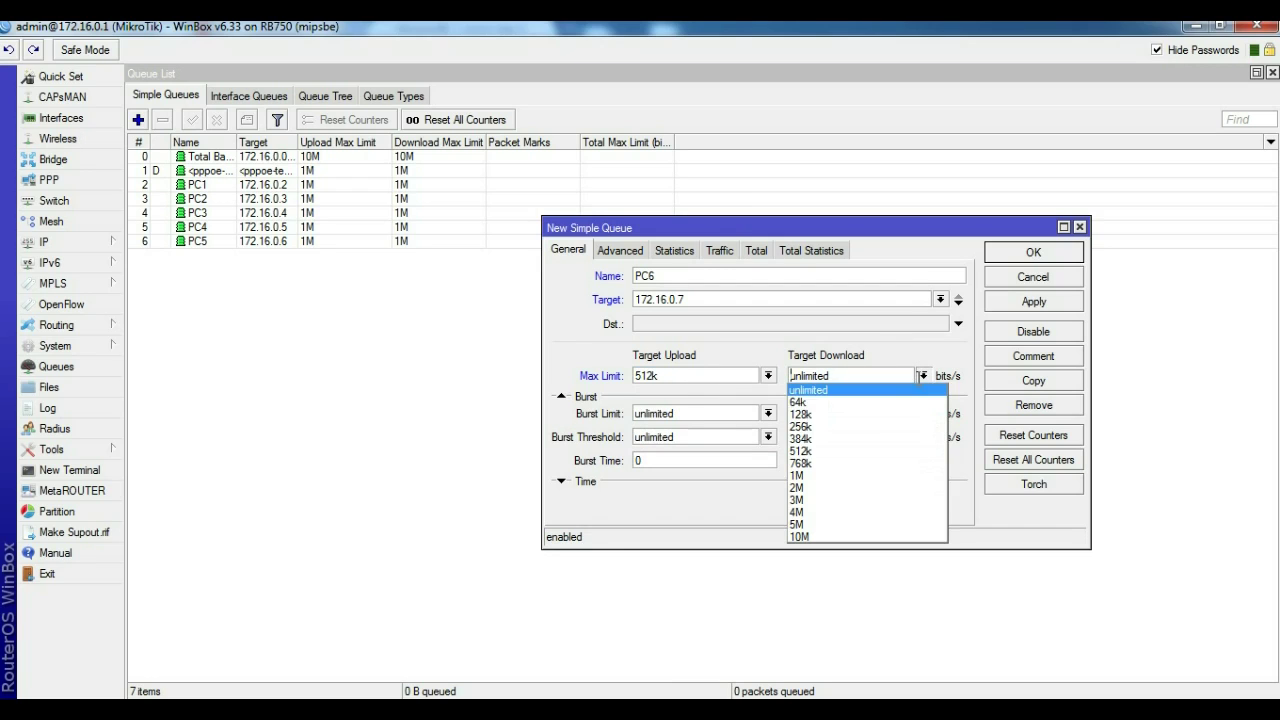
pyautogui.click(860, 451)
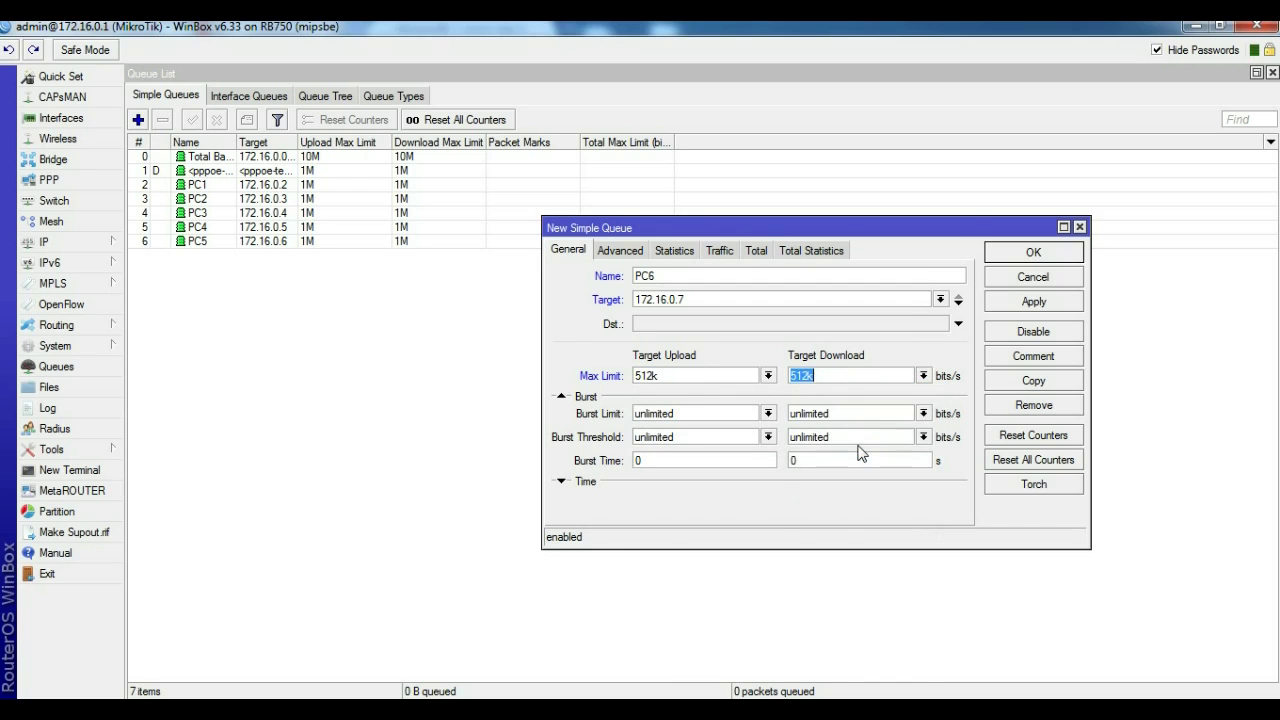
pyautogui.click(1020, 303)
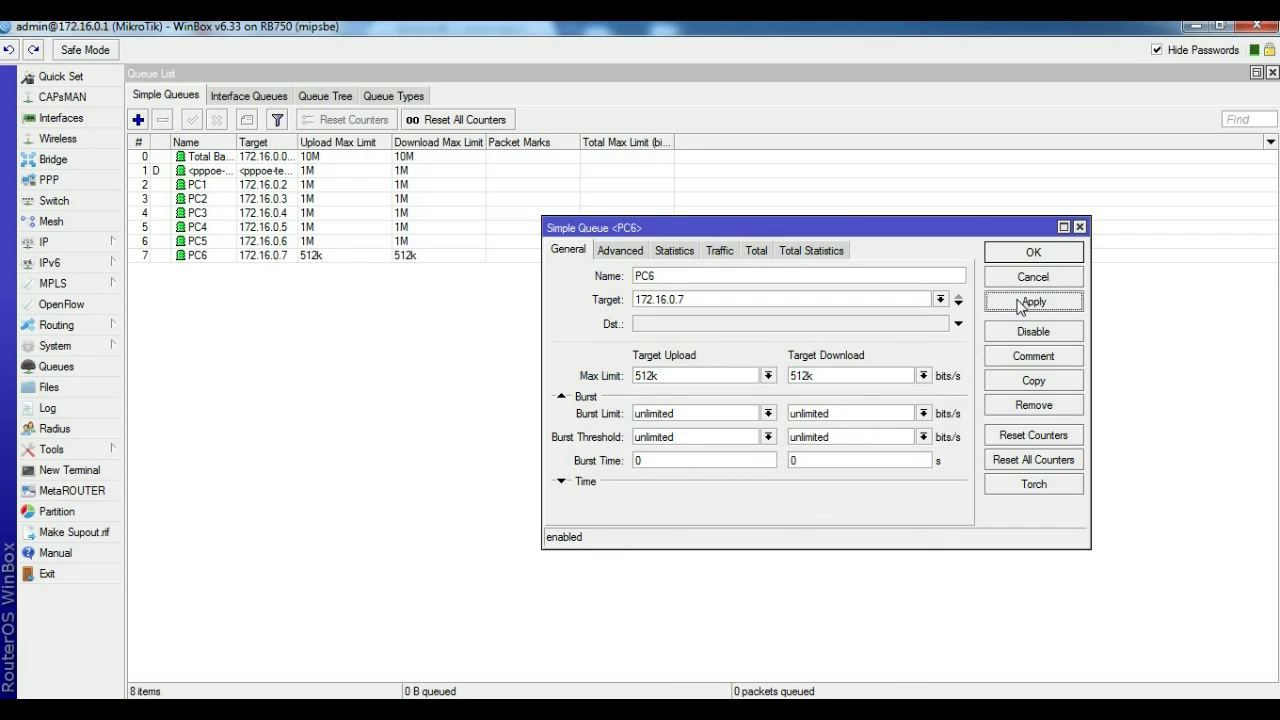
# Copy the PC6 queue as PC7 targeting 172.16.0.8 with the same 512k limits.
pyautogui.click(1031, 385)
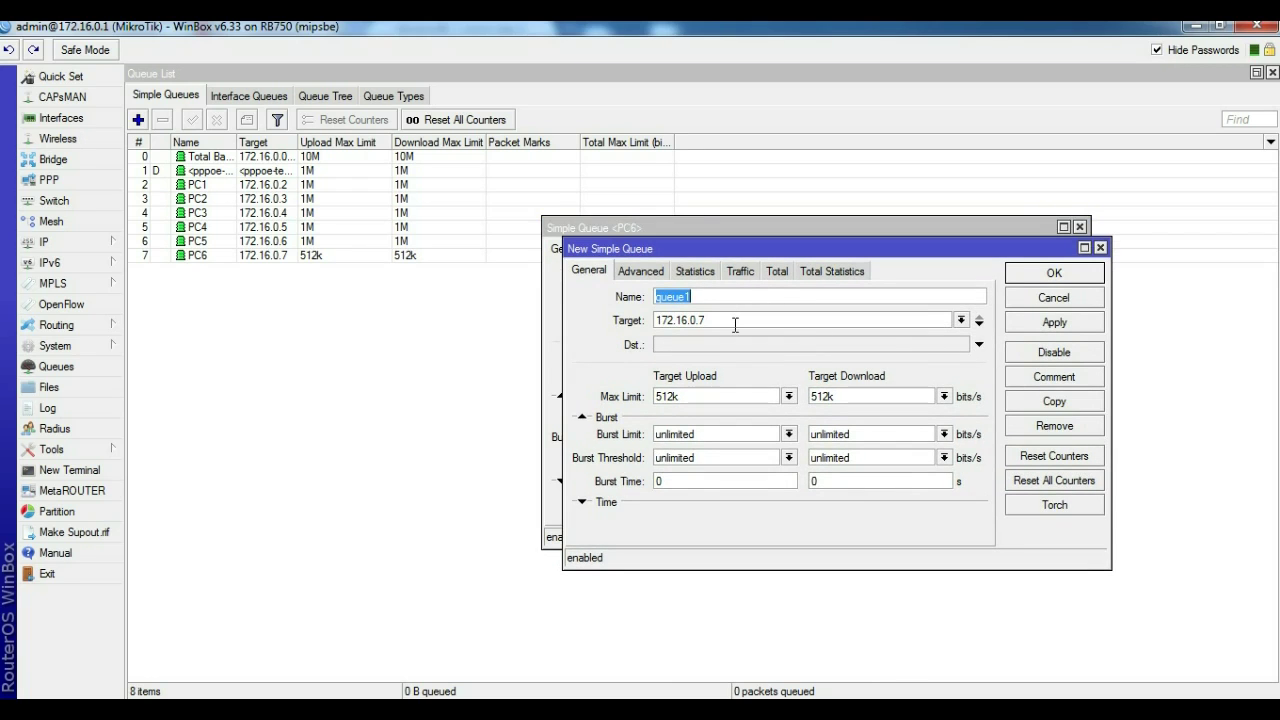
pyautogui.write('PC7')
pyautogui.press('BackSpace')
pyautogui.write('8')
pyautogui.click(1052, 323)
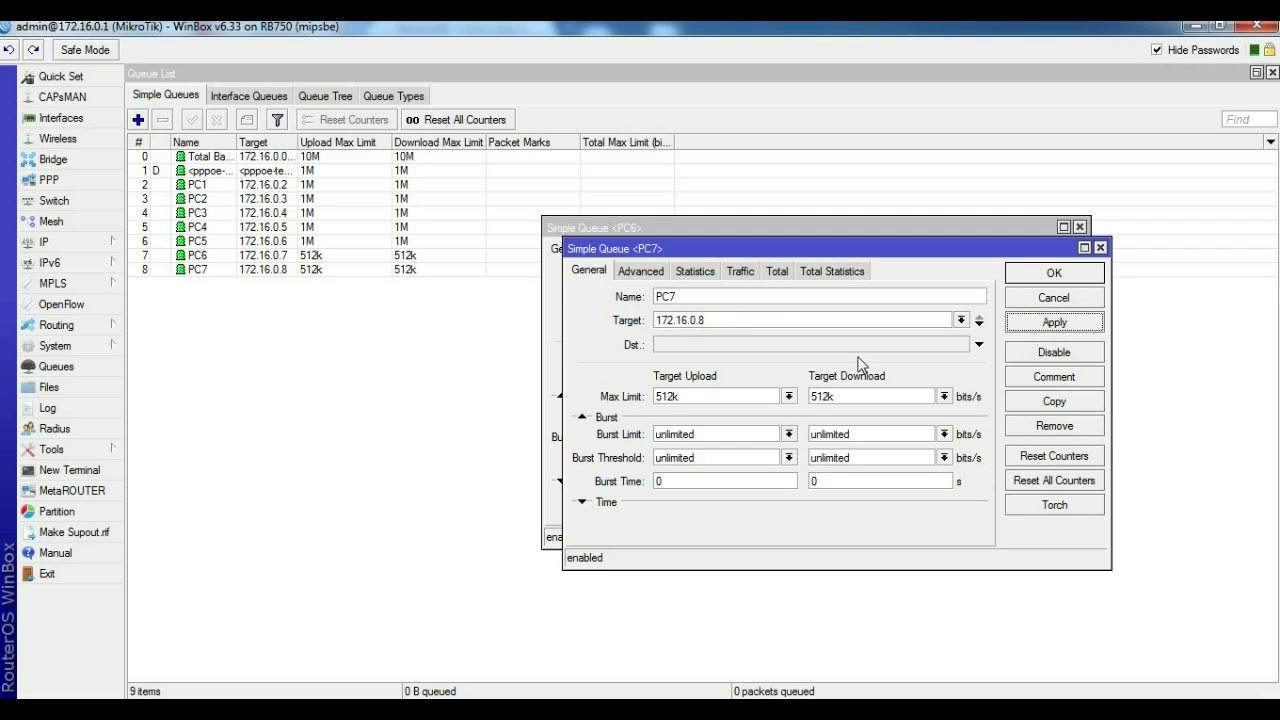
# Copy PC7 as a PC8 queue targeting 172.16.0.9, keeping 512k each way.
pyautogui.click(1054, 400)
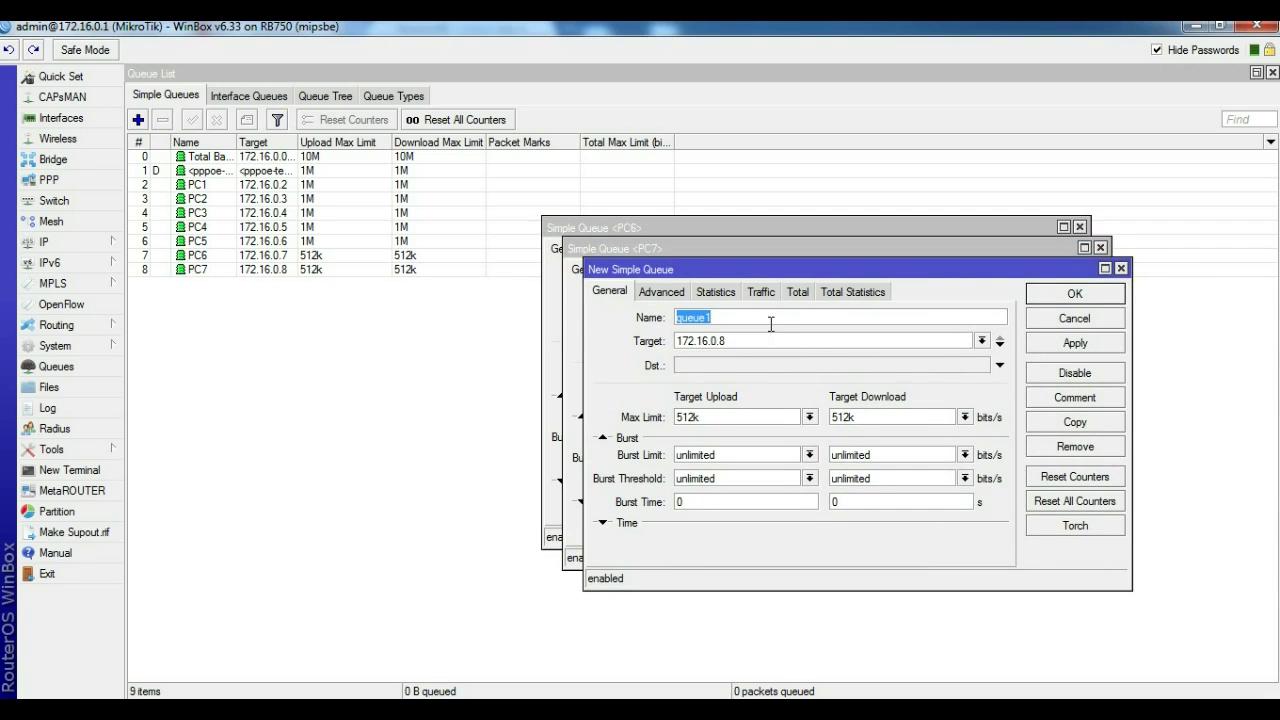
pyautogui.write('PC')
pyautogui.write('8')
pyautogui.press('BackSpace')
pyautogui.write('9')
pyautogui.click(1088, 350)
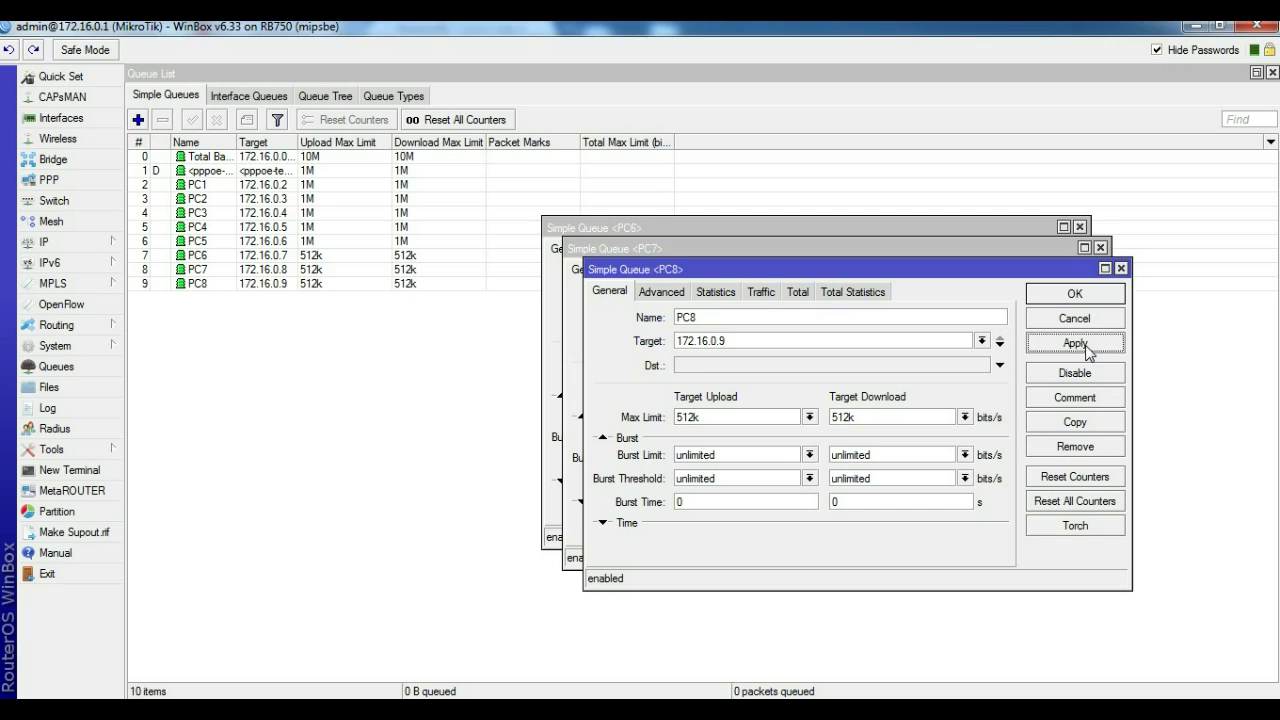
pyautogui.click(1080, 428)
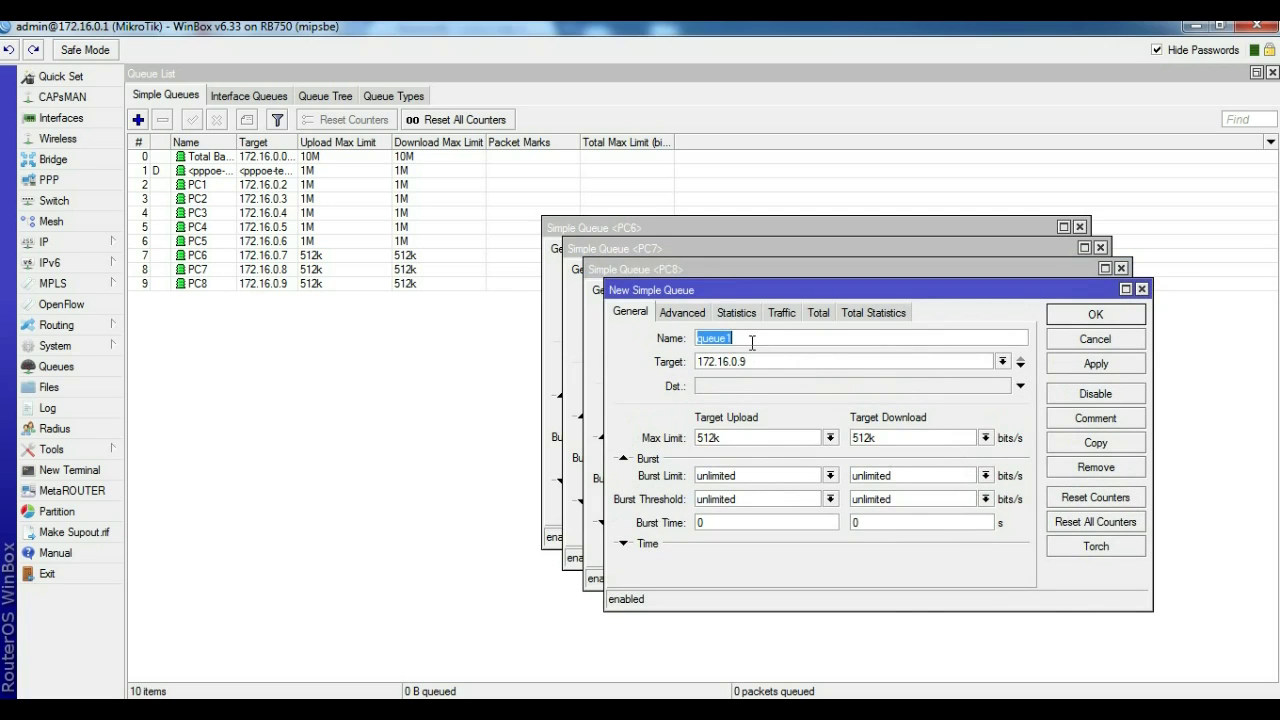
# Save the copied queue as PC9 targeting 172.16.0.10 at 512k.
pyautogui.write('PC9')
pyautogui.press('BackSpace')
pyautogui.write('10')
pyautogui.click(1093, 365)
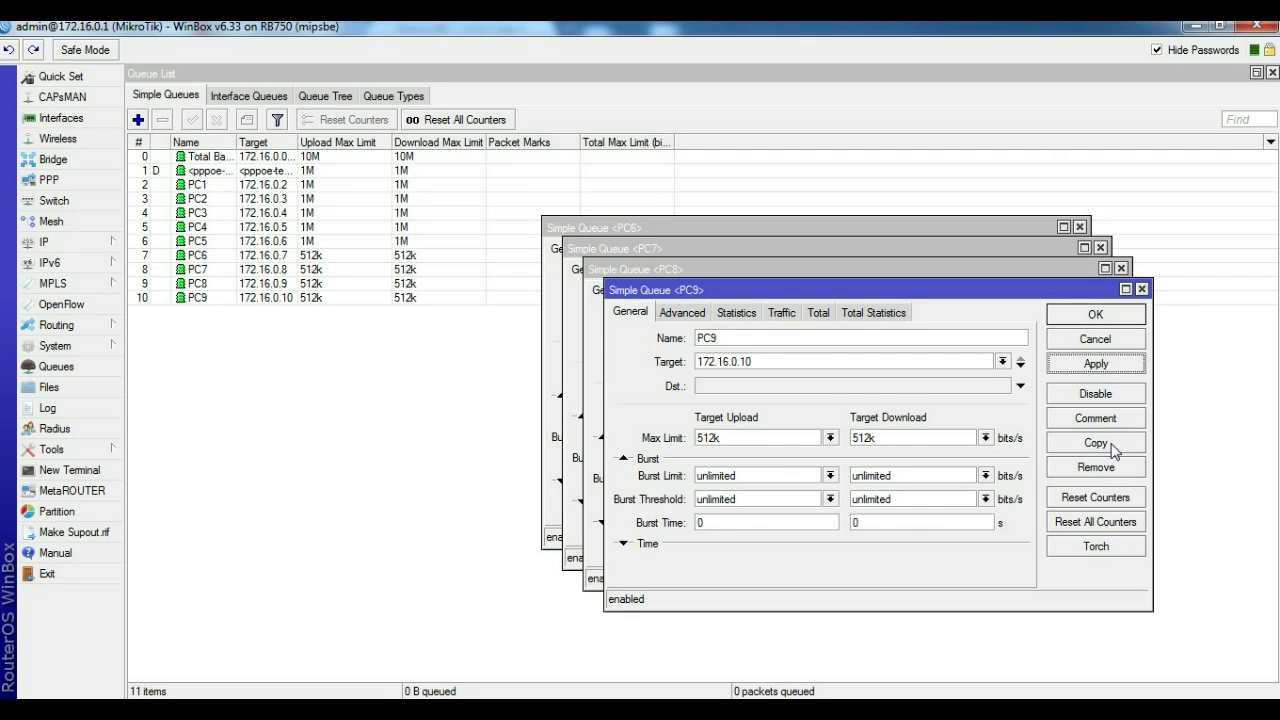
# Copy PC9 as a PC10 queue targeting 172.16.0.11 with the same 512k limits.
pyautogui.click(1112, 449)
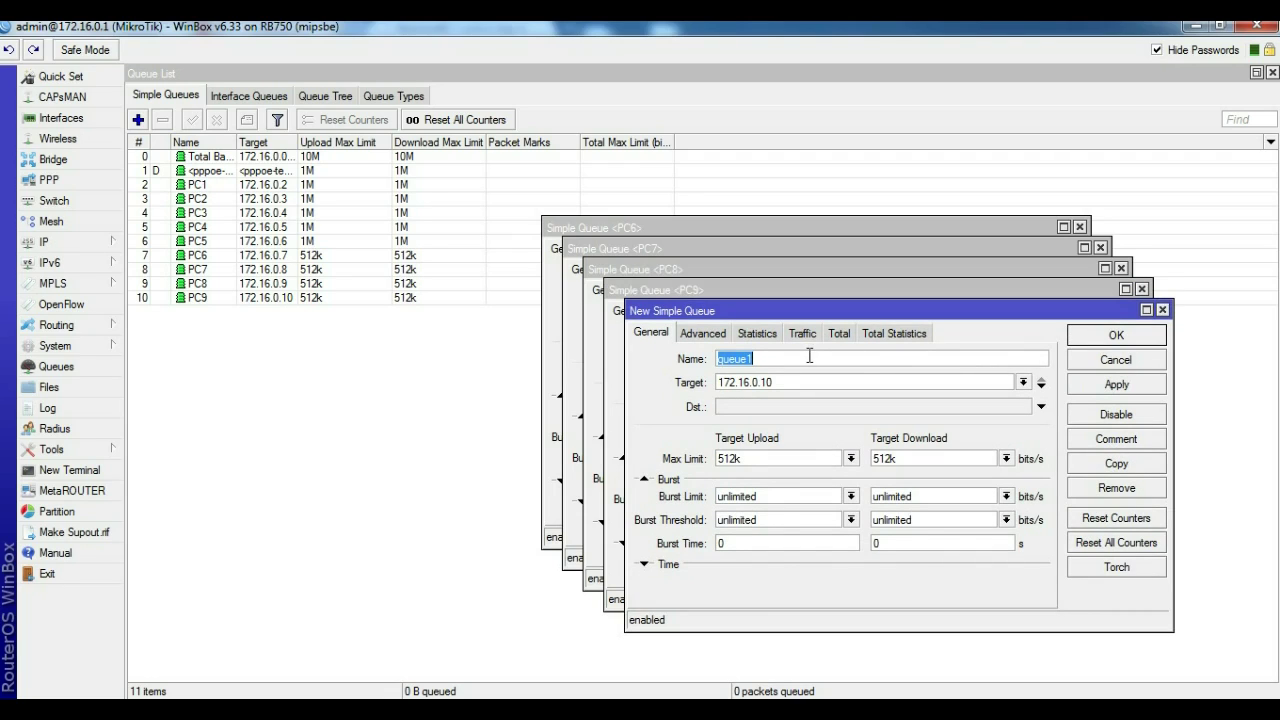
pyautogui.write('PC10')
pyautogui.click(782, 383)
pyautogui.press('BackSpace')
pyautogui.write('1')
pyautogui.click(1128, 390)
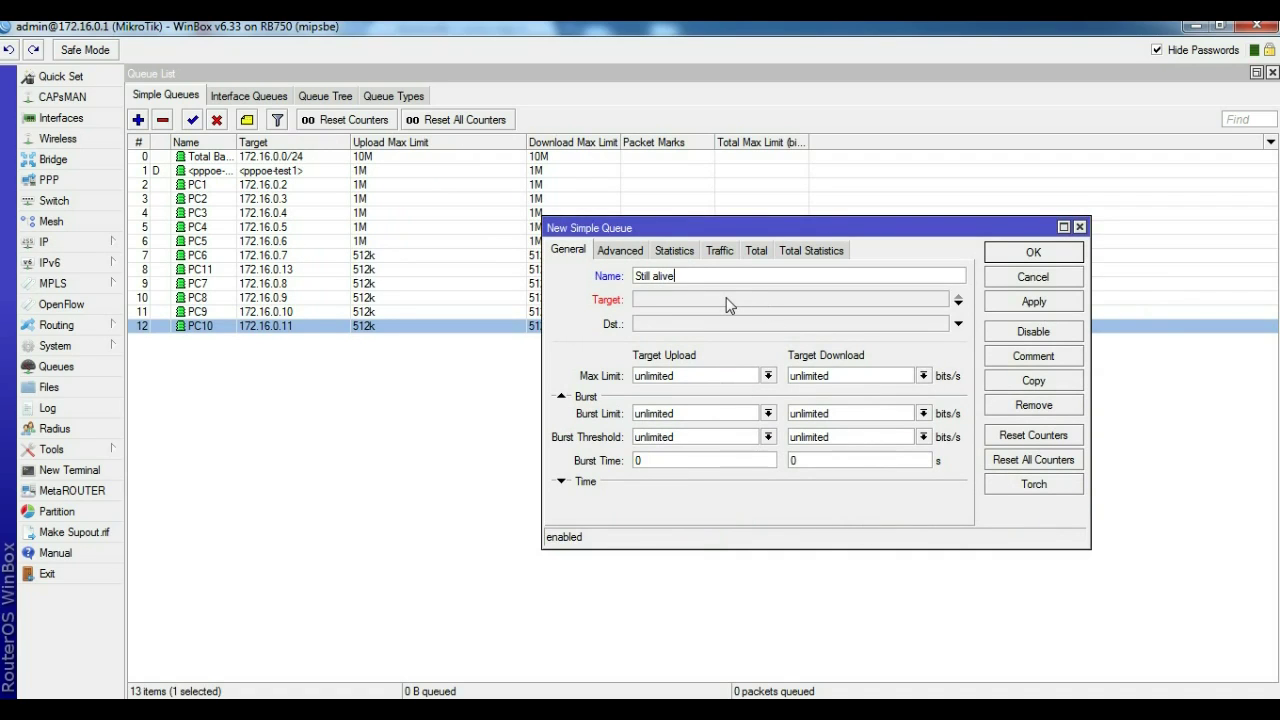
# Set the Still alive queue's target to 172.16.0.13 and both max limits to 512k, then save.
pyautogui.click(686, 304)
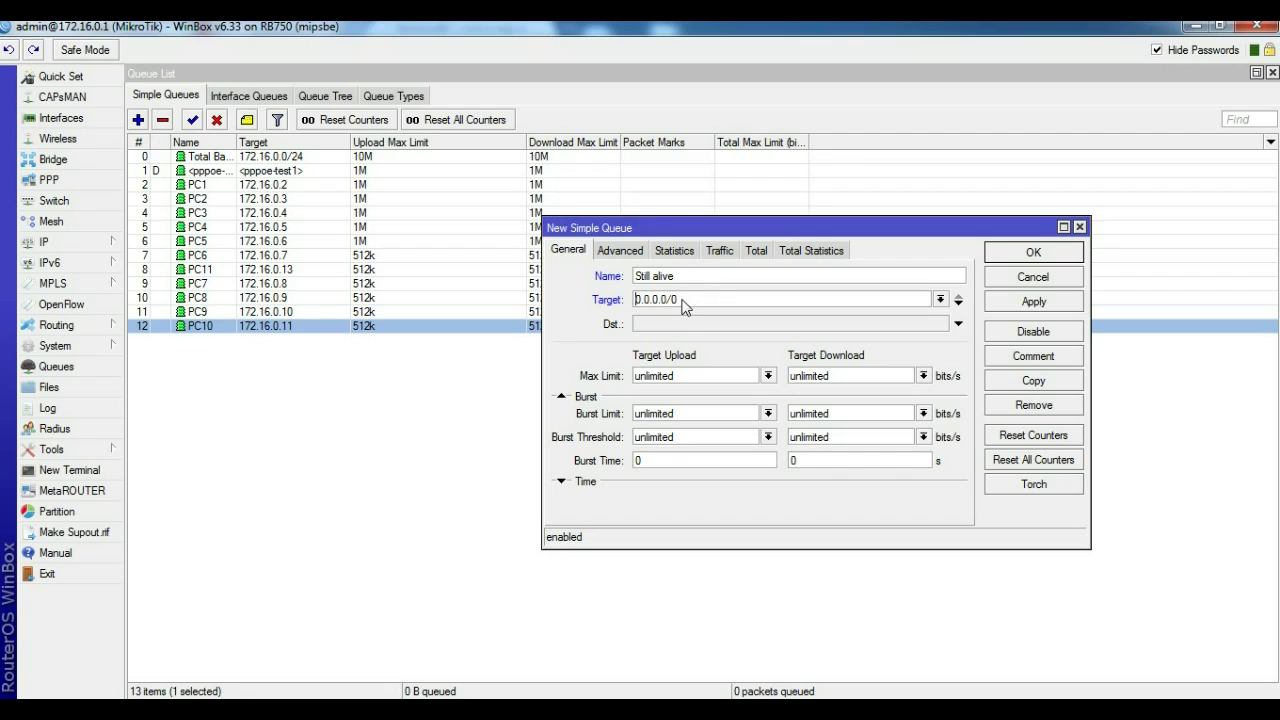
pyautogui.click(683, 306)
pyautogui.press('BackSpace')
pyautogui.press('BackSpace')
pyautogui.press('BackSpace')
pyautogui.press('BackSpace')
pyautogui.press('BackSpace')
pyautogui.press('BackSpace')
pyautogui.press('BackSpace')
pyautogui.press('BackSpace')
pyautogui.write('.16.0.1')
pyautogui.click(768, 376)
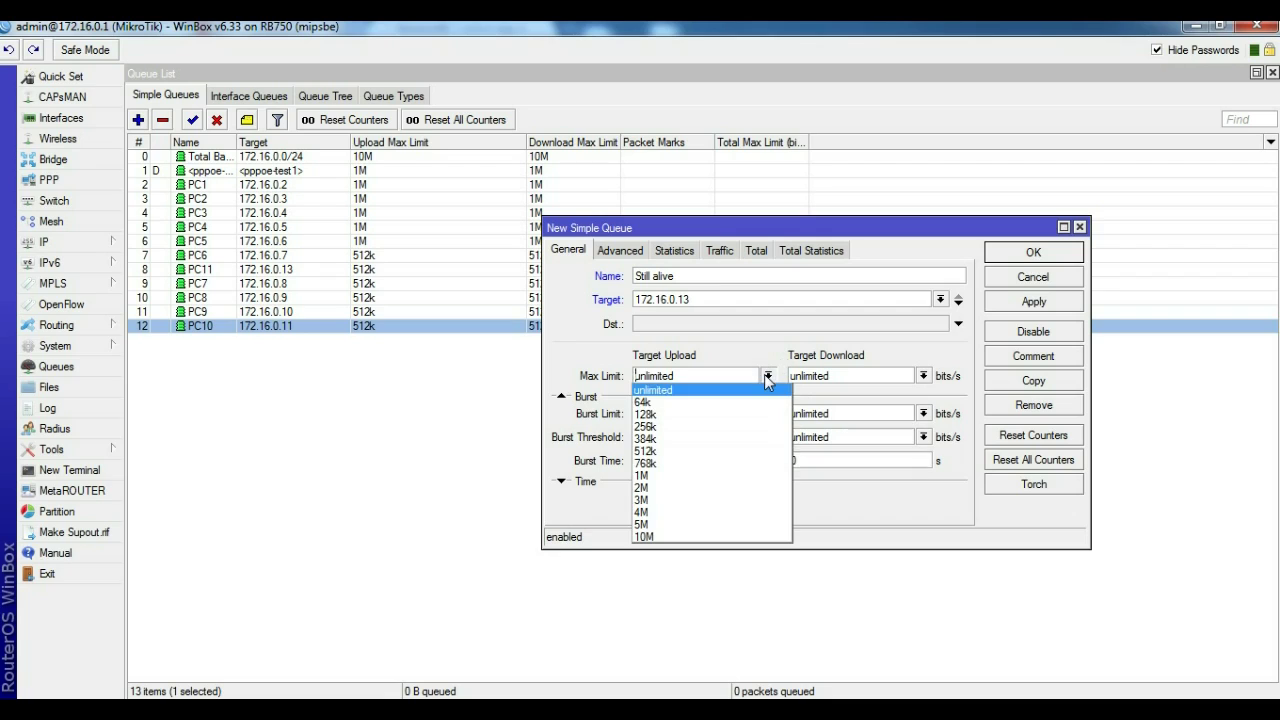
pyautogui.click(683, 451)
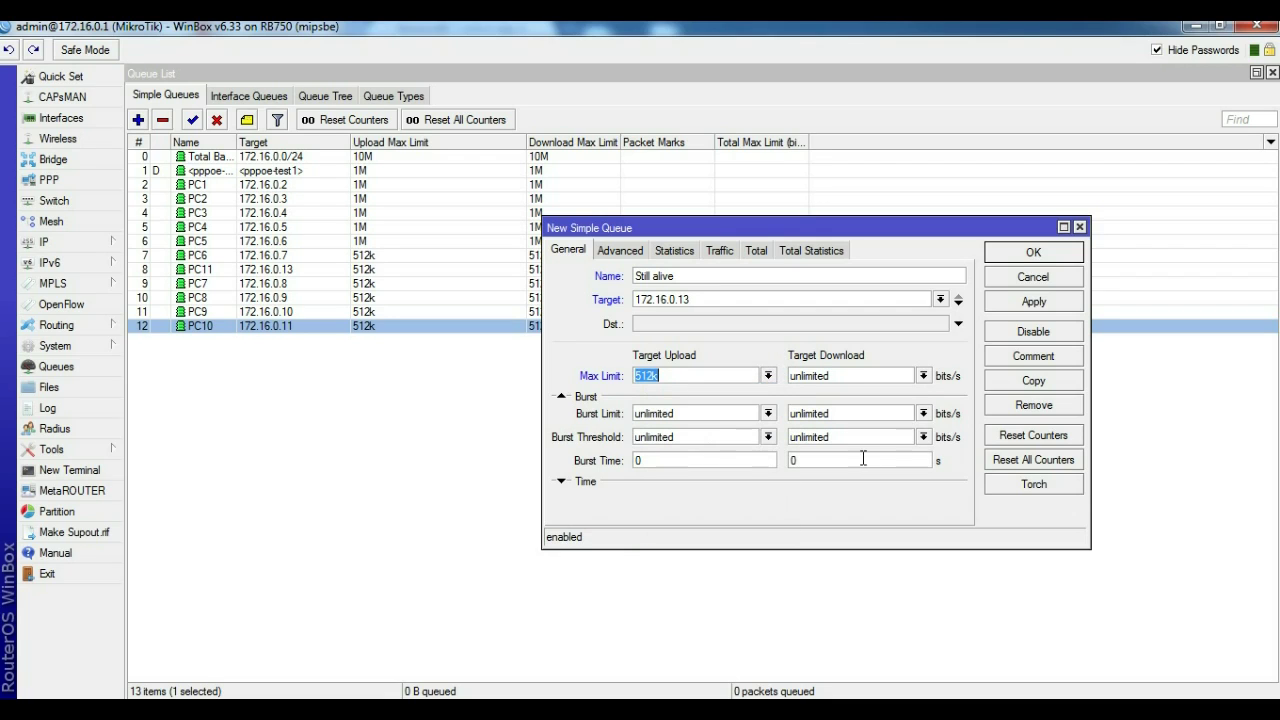
pyautogui.click(922, 376)
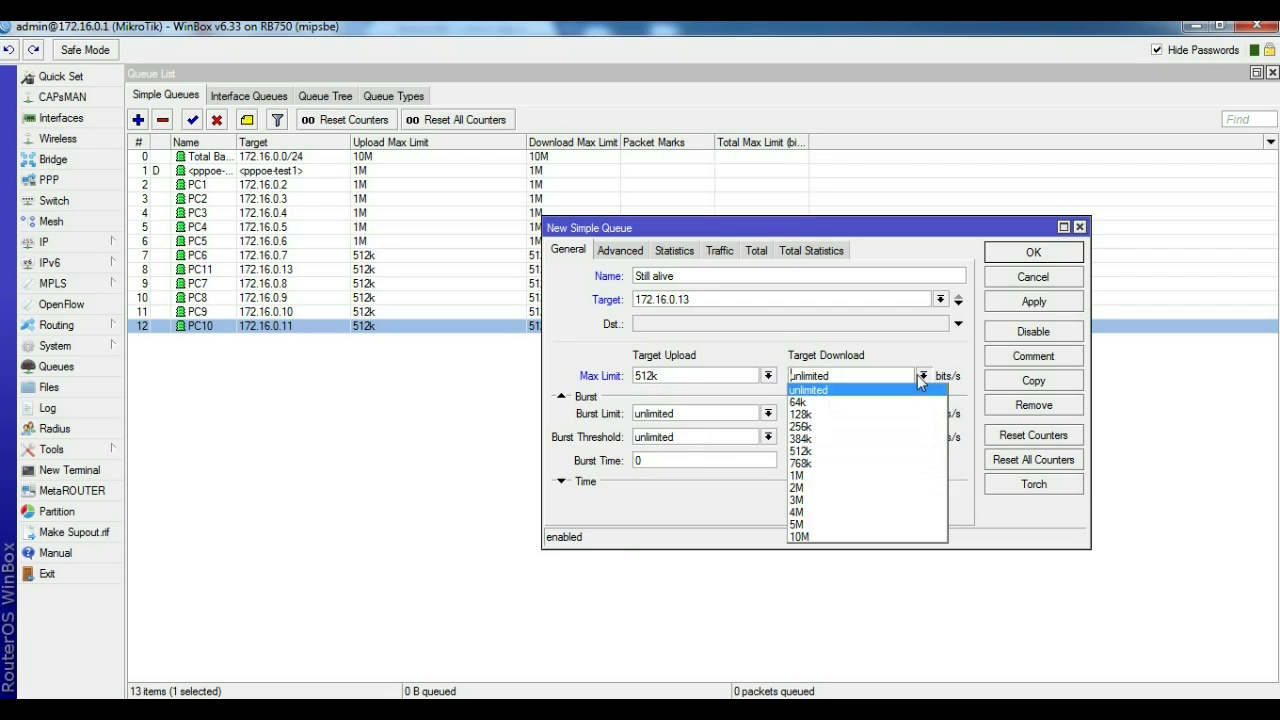
pyautogui.click(834, 451)
pyautogui.click(1033, 302)
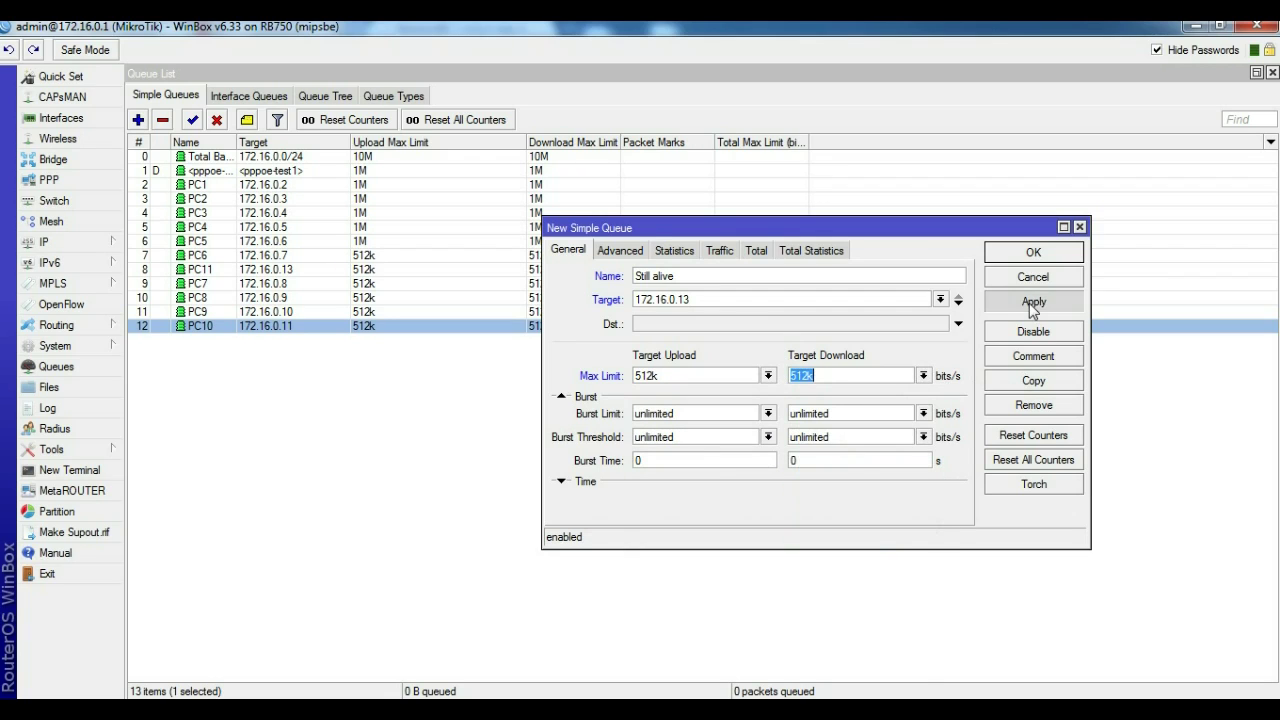
pyautogui.click(1030, 255)
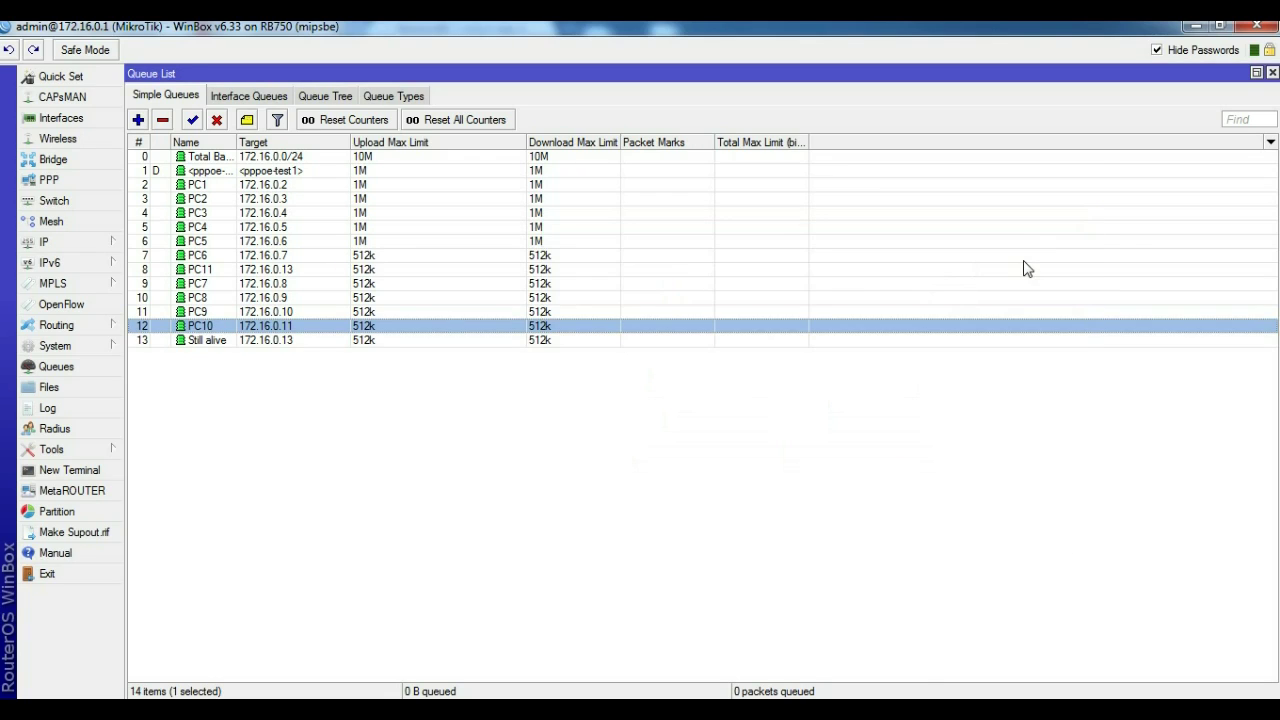
# Start a new simple queue, enter its name, and target 172.16.0.14.
pyautogui.click(138, 120)
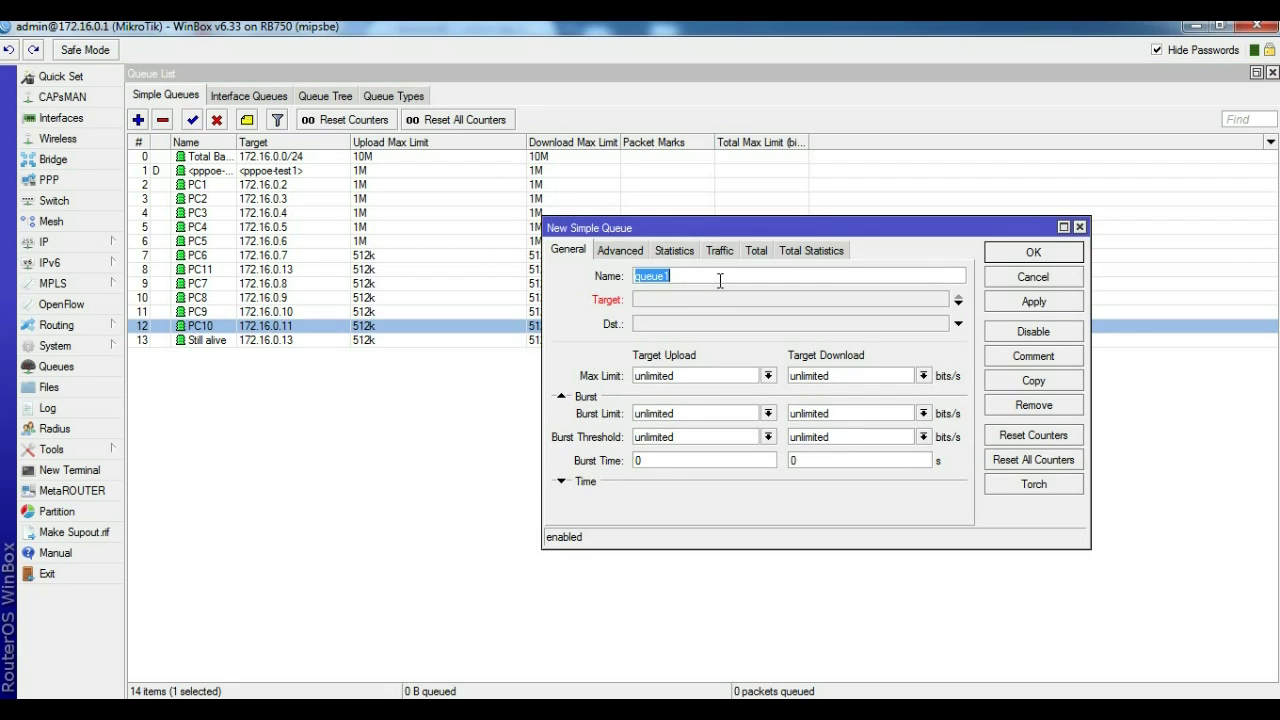
pyautogui.write('m')
pyautogui.press('BackSpace')
pyautogui.write('M')
pyautogui.write('lo')
pyautogui.click(672, 300)
pyautogui.press('BackSpace')
pyautogui.press('BackSpace')
pyautogui.press('BackSpace')
pyautogui.press('BackSpace')
pyautogui.press('BackSpace')
pyautogui.press('BackSpace')
pyautogui.press('BackSpace')
pyautogui.press('BackSpace')
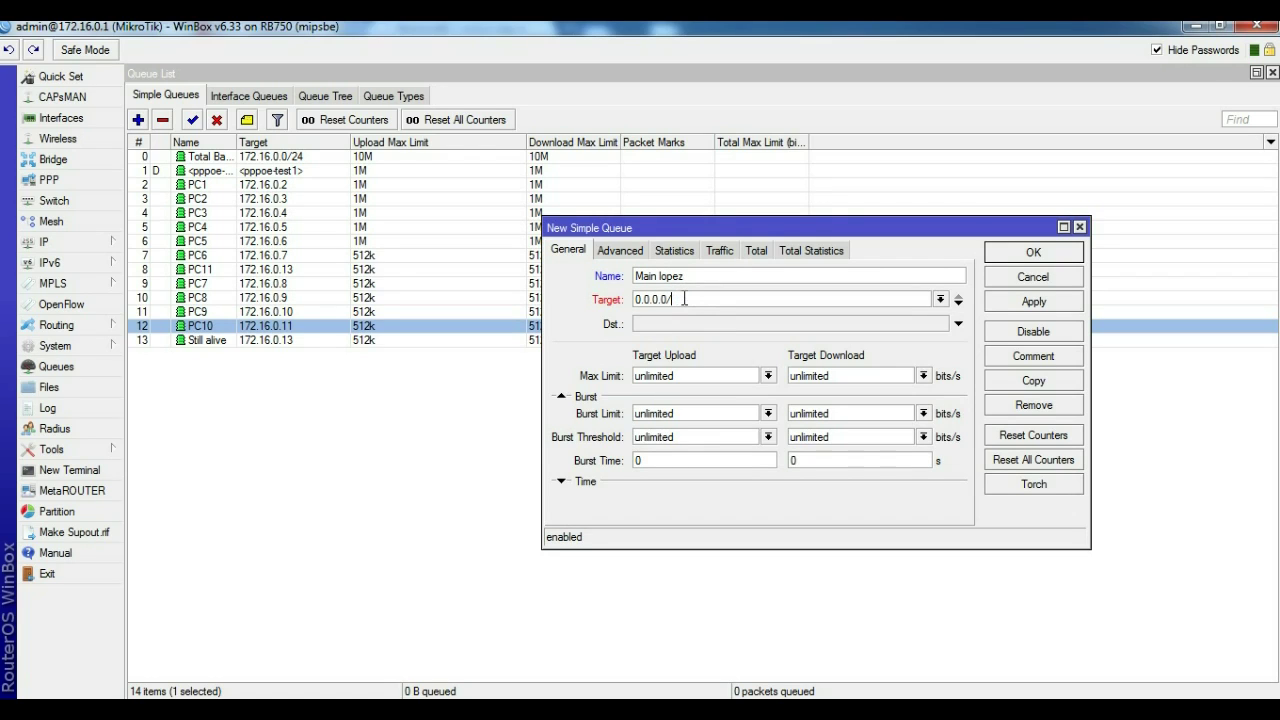
pyautogui.write('172.2')
pyautogui.press('BackSpace')
pyautogui.write('16.0.14')
# Set the new queue's upload and download max limits to 512k and save it.
pyautogui.click(768, 375)
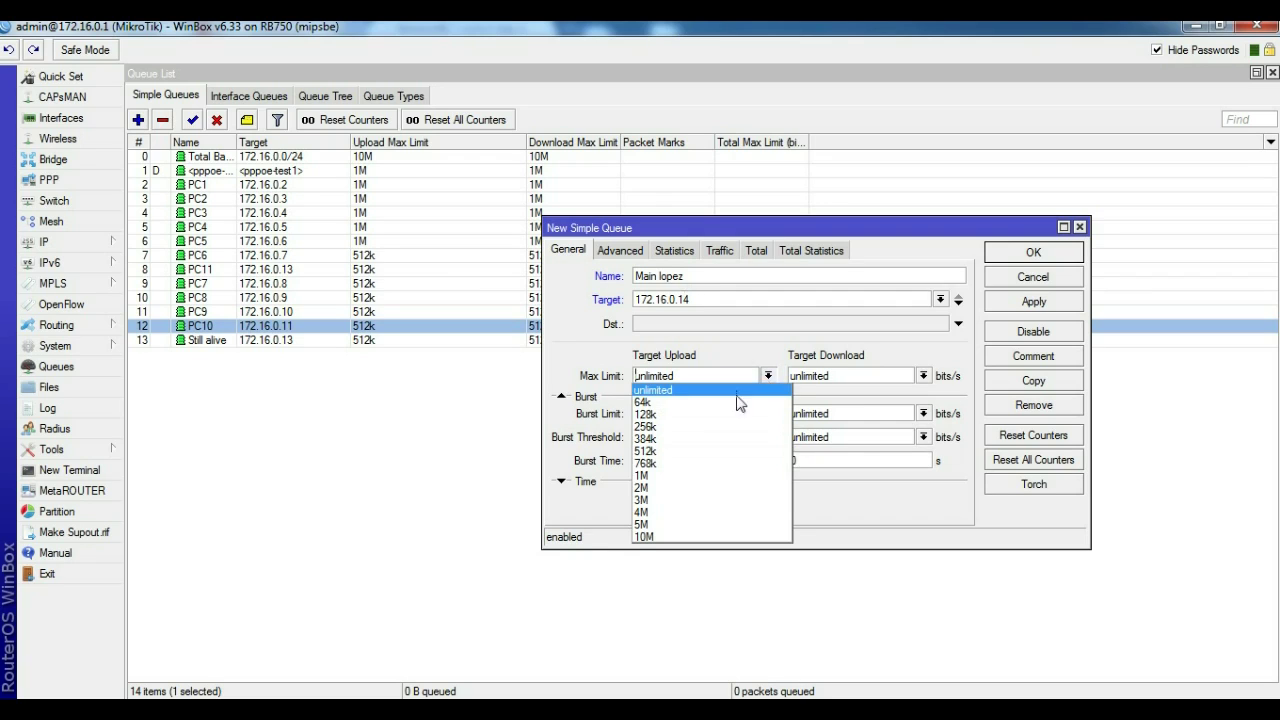
pyautogui.click(677, 452)
pyautogui.click(923, 376)
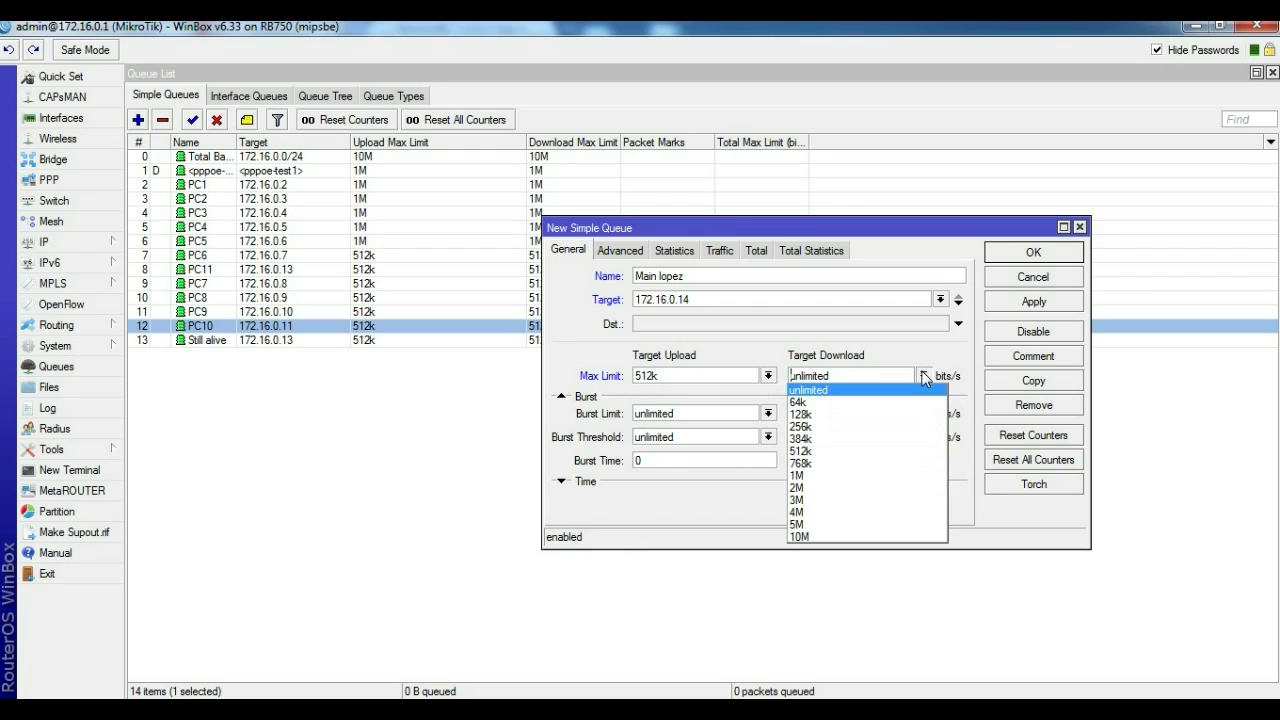
pyautogui.click(859, 451)
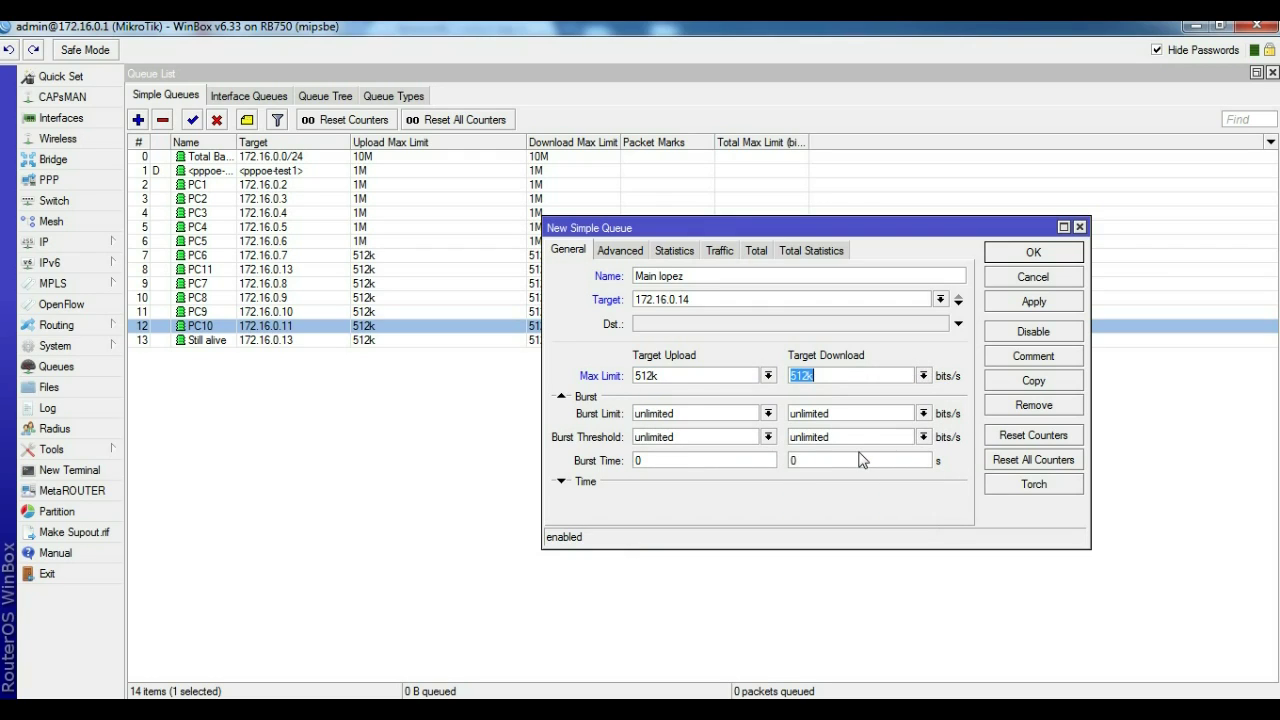
pyautogui.click(1032, 309)
pyautogui.click(1033, 257)
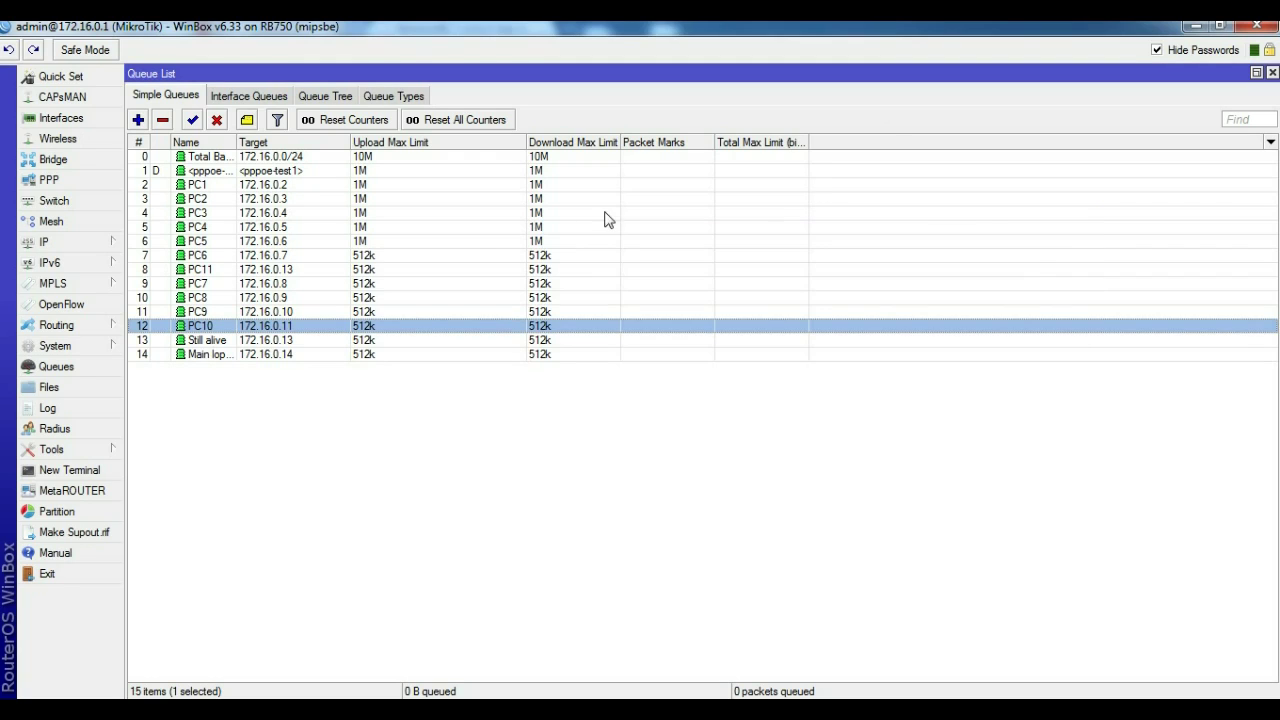
pyautogui.click(383, 257)
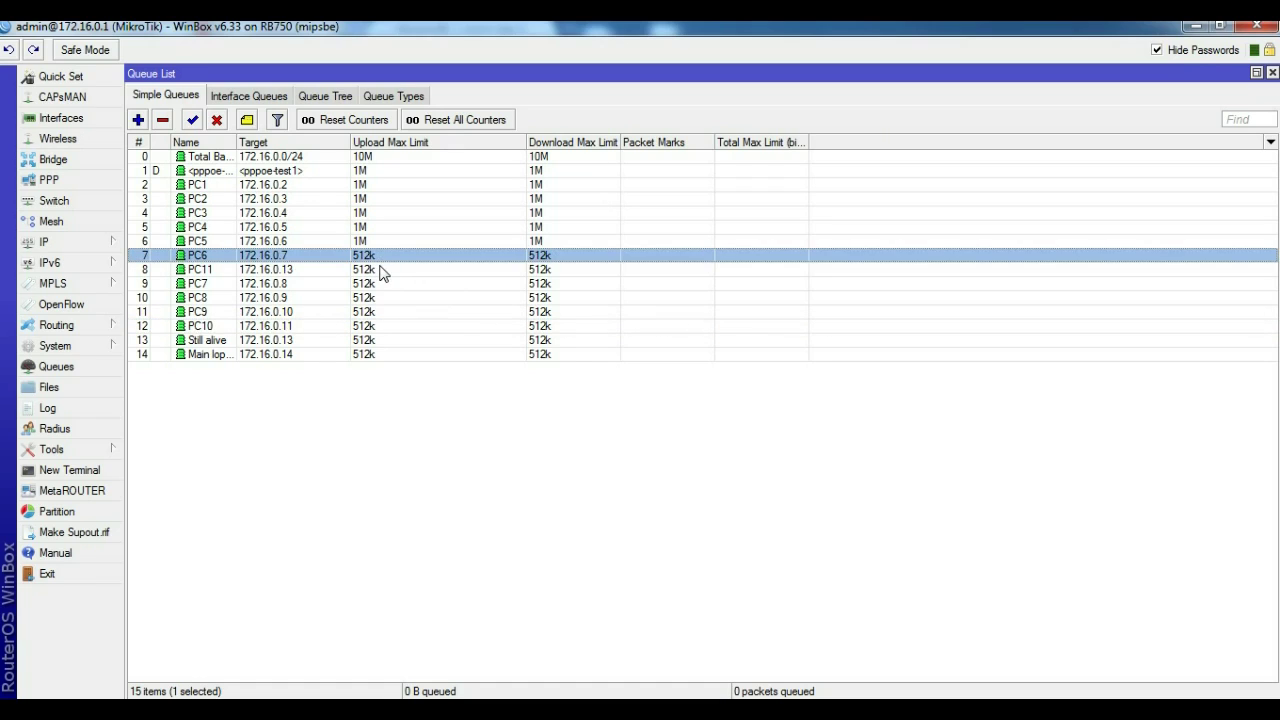
pyautogui.click(381, 271)
pyautogui.click(379, 285)
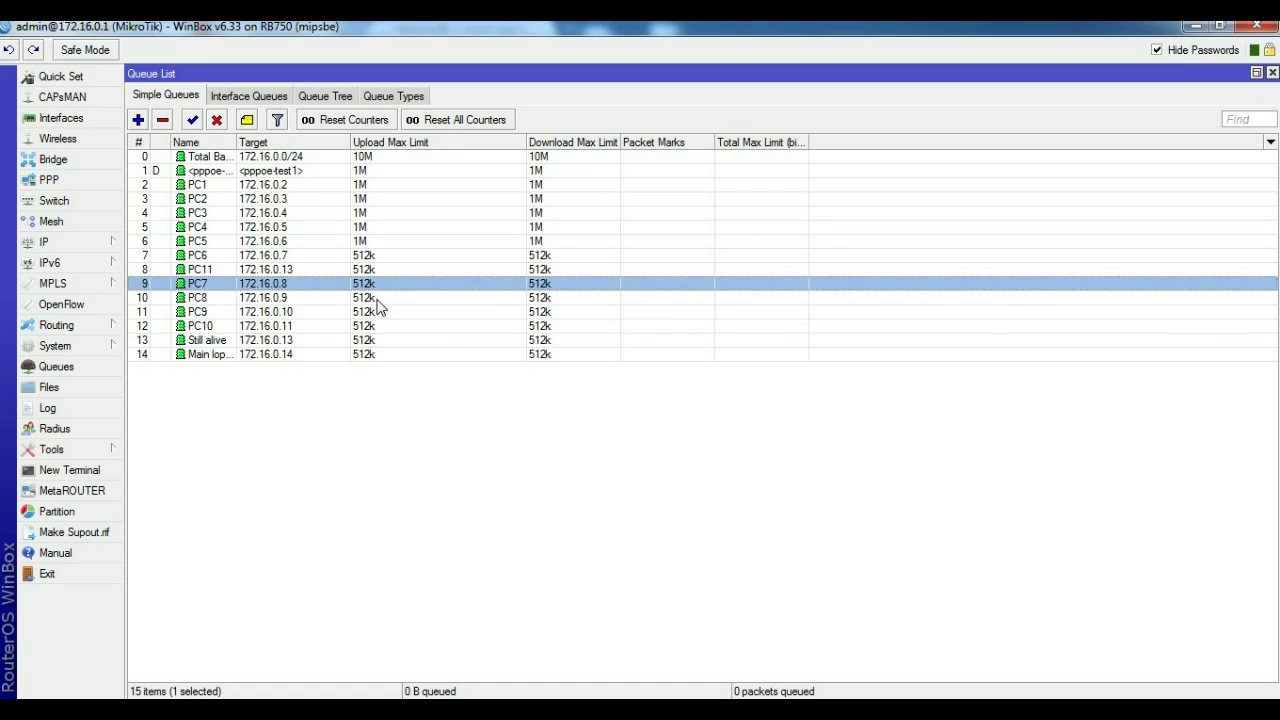
pyautogui.click(379, 299)
pyautogui.click(378, 313)
pyautogui.click(376, 328)
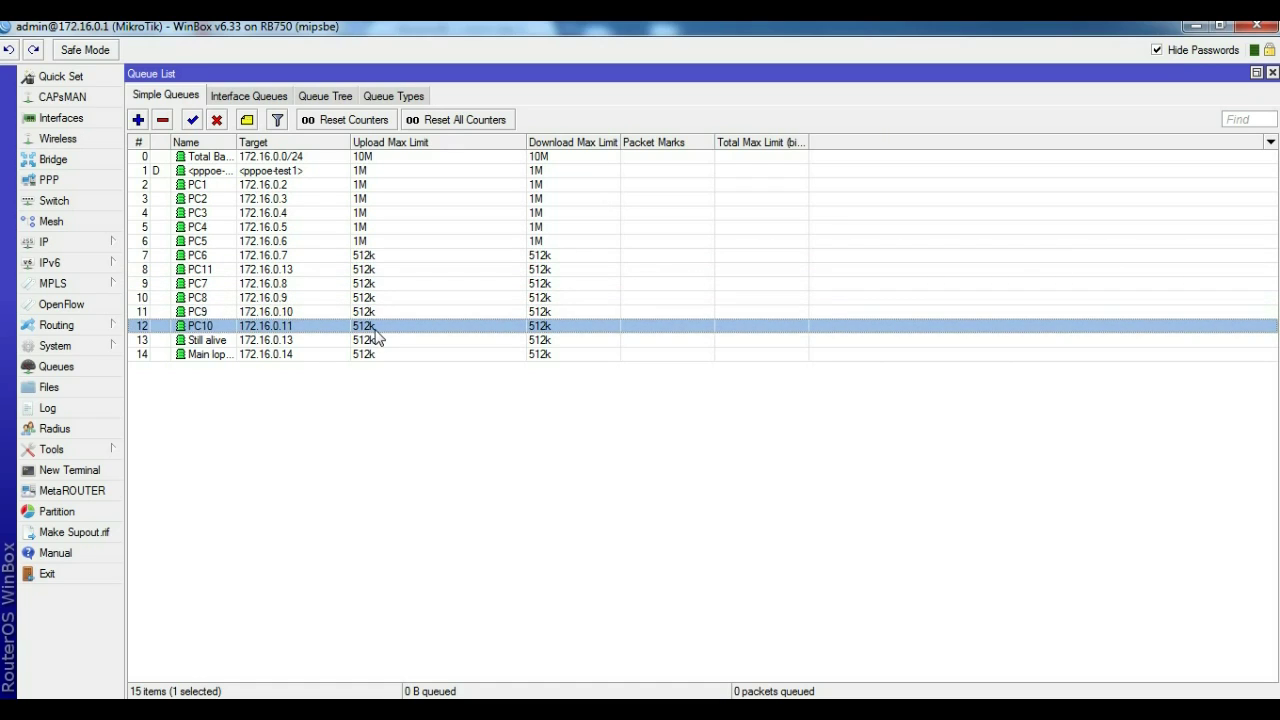
pyautogui.click(378, 341)
pyautogui.click(378, 356)
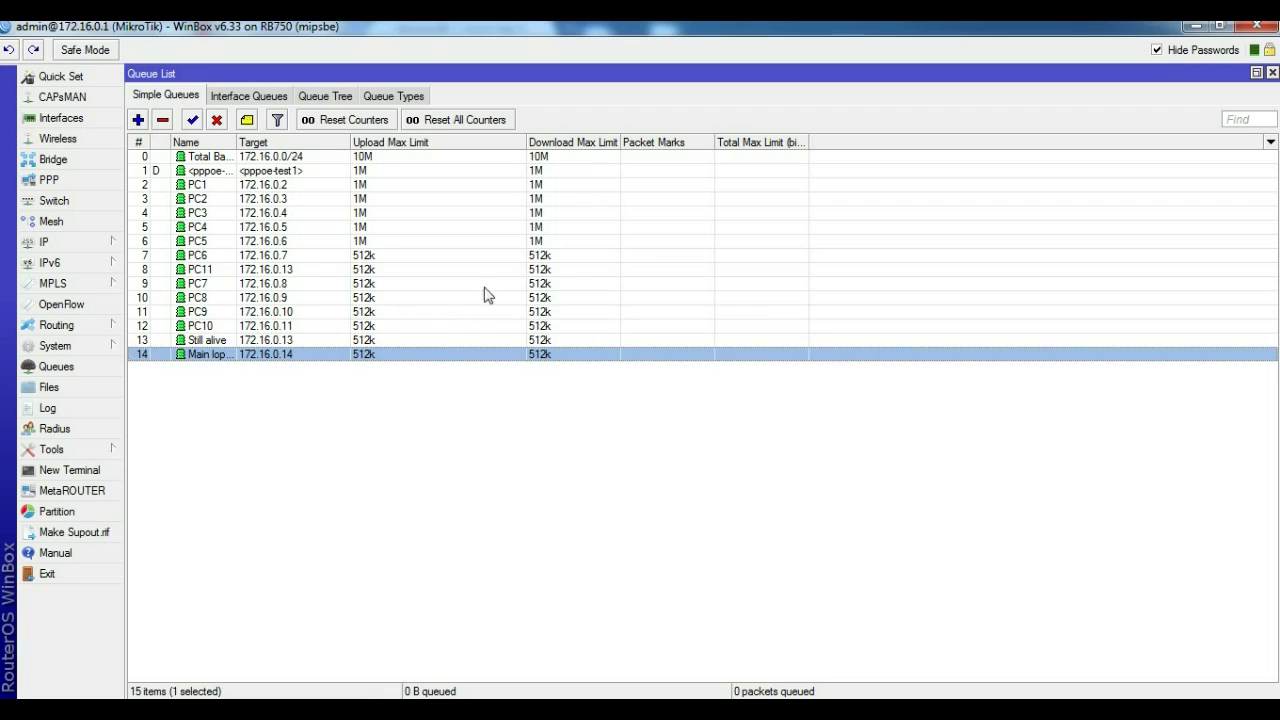
pyautogui.click(295, 172)
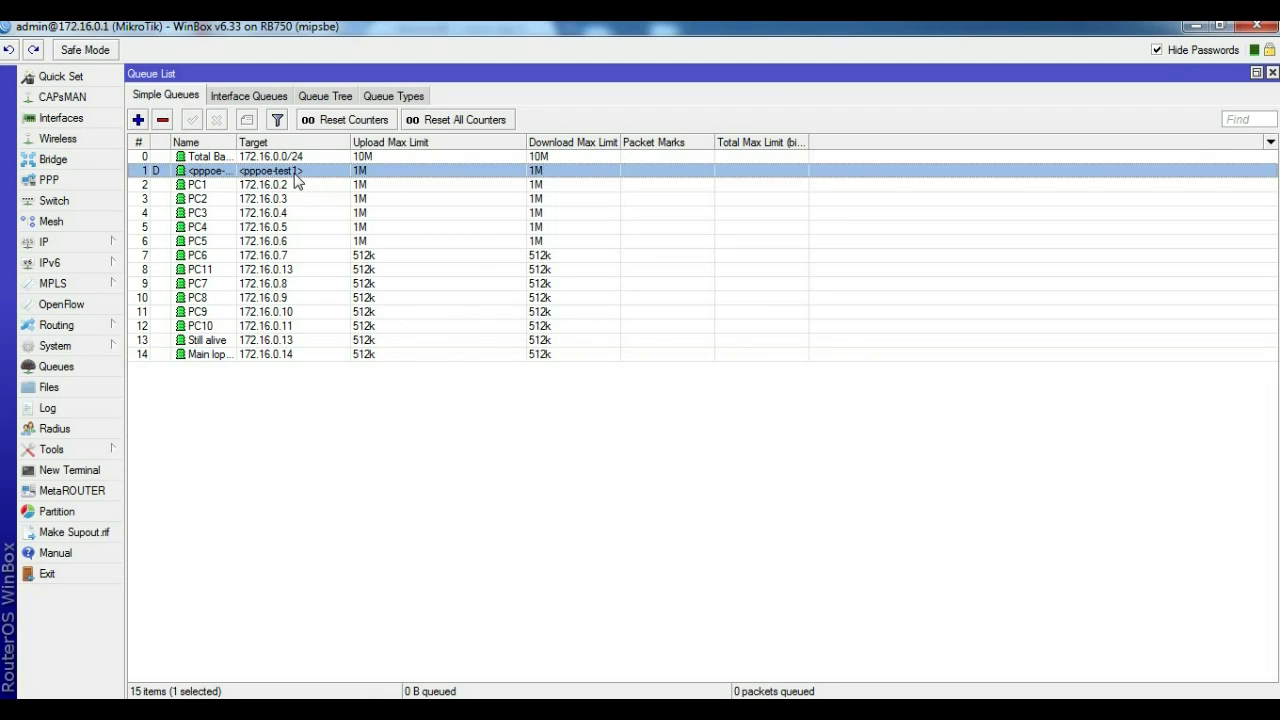
pyautogui.click(363, 186)
pyautogui.click(365, 200)
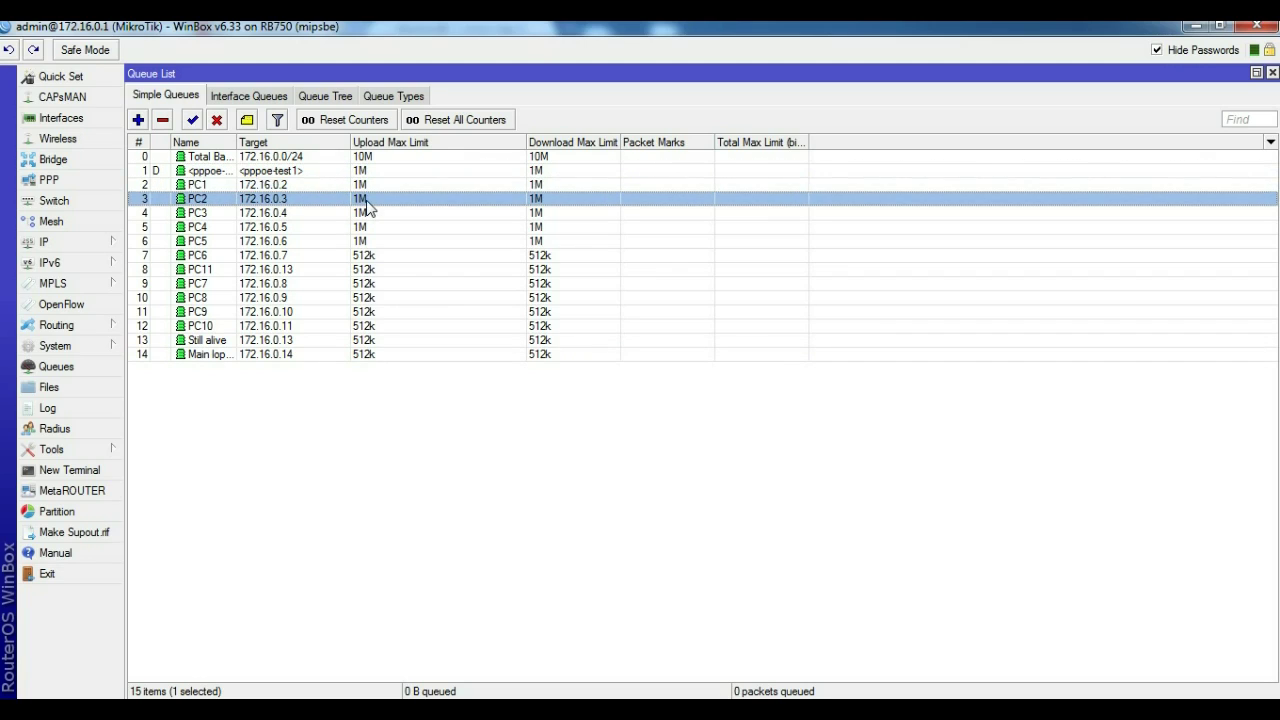
pyautogui.click(367, 214)
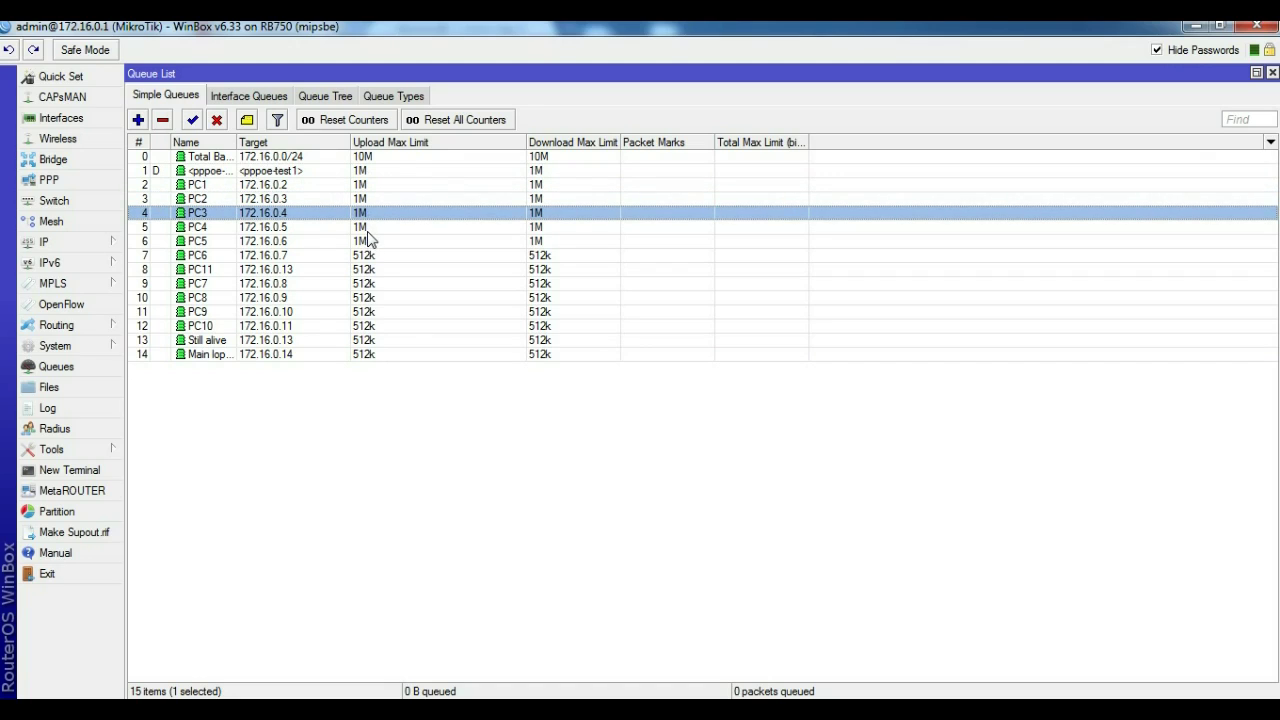
pyautogui.click(367, 228)
pyautogui.click(367, 242)
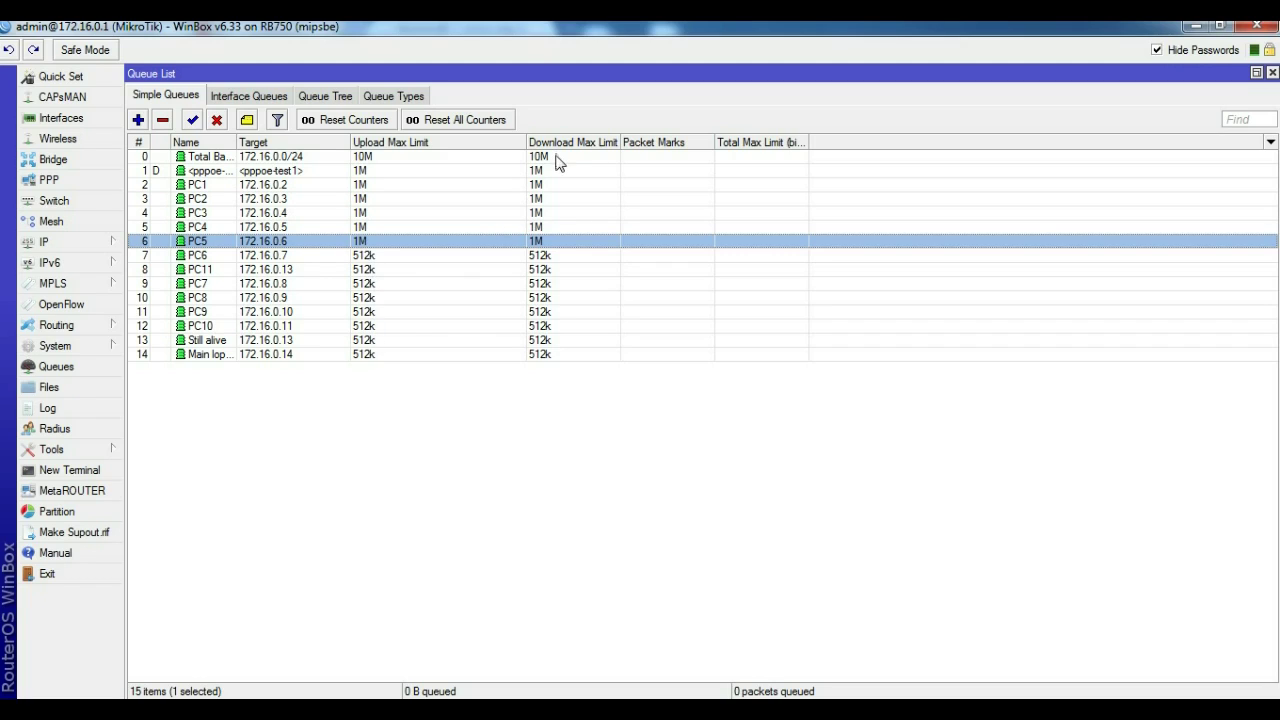
# Widen the Upload Max Limit, Name and Target columns and select the total queue.
pyautogui.moveTo(527, 143); pyautogui.dragTo(546, 143)
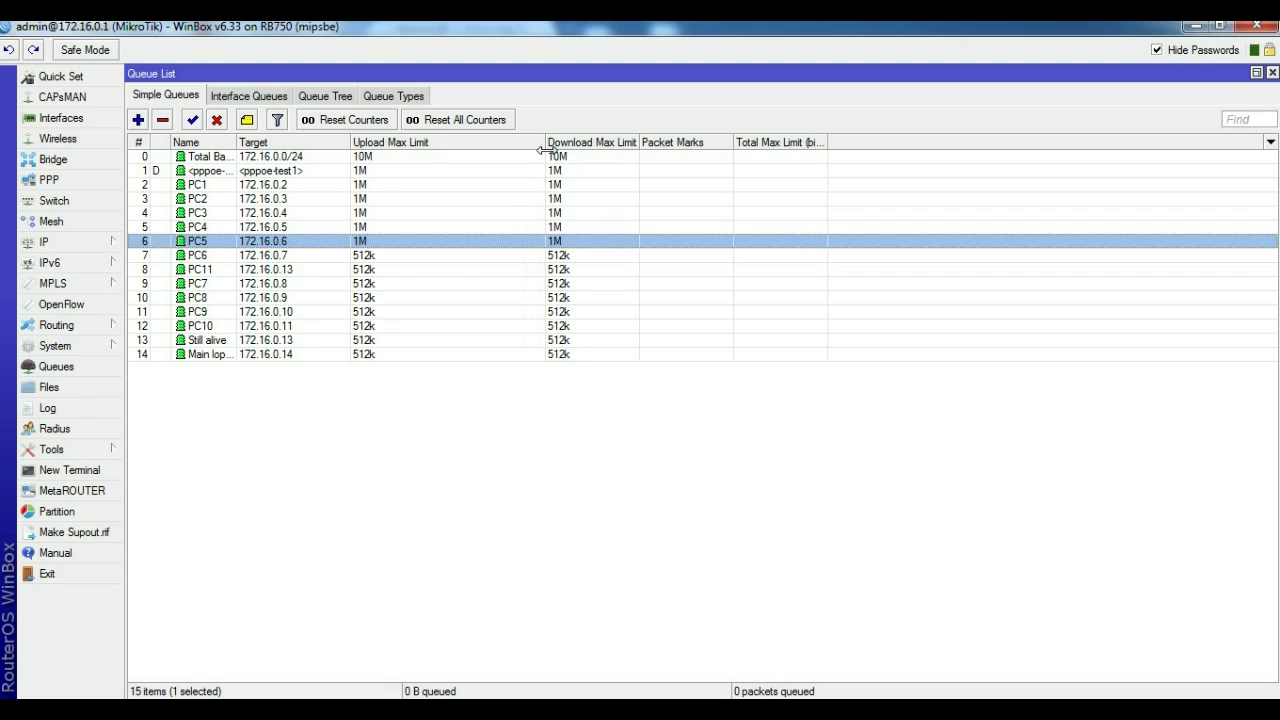
pyautogui.click(382, 160)
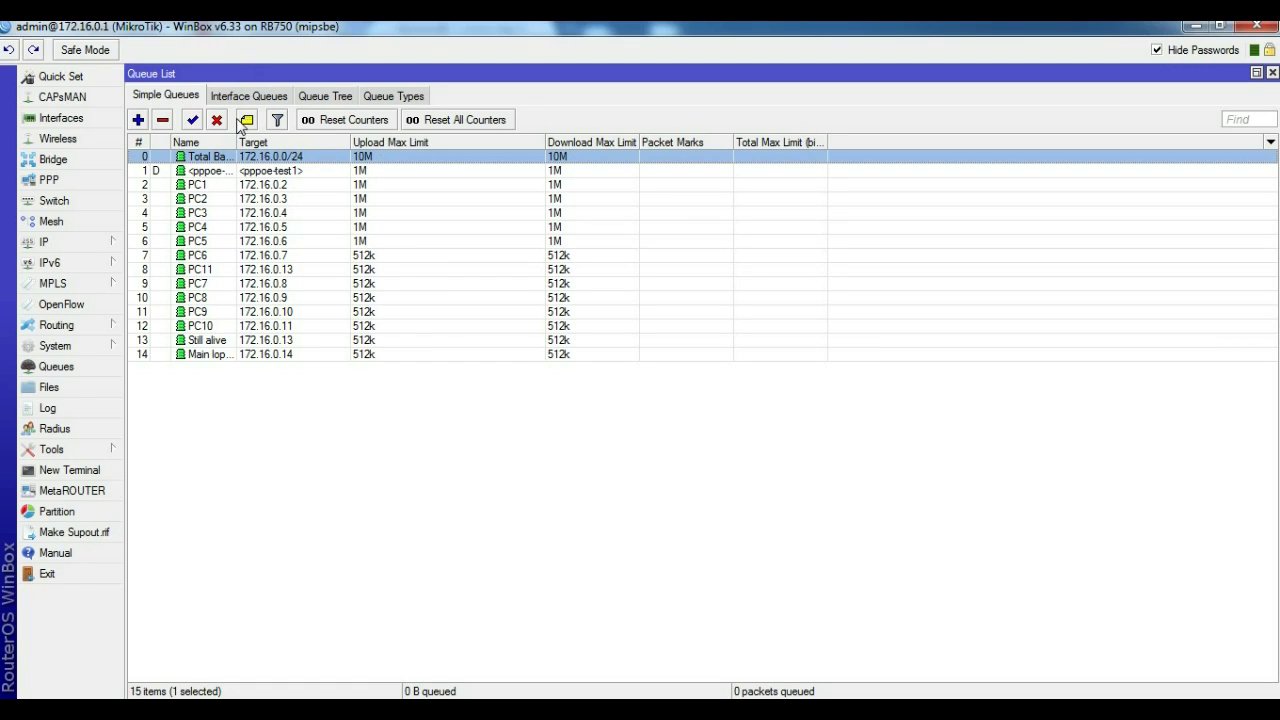
pyautogui.moveTo(237, 146); pyautogui.dragTo(328, 151)
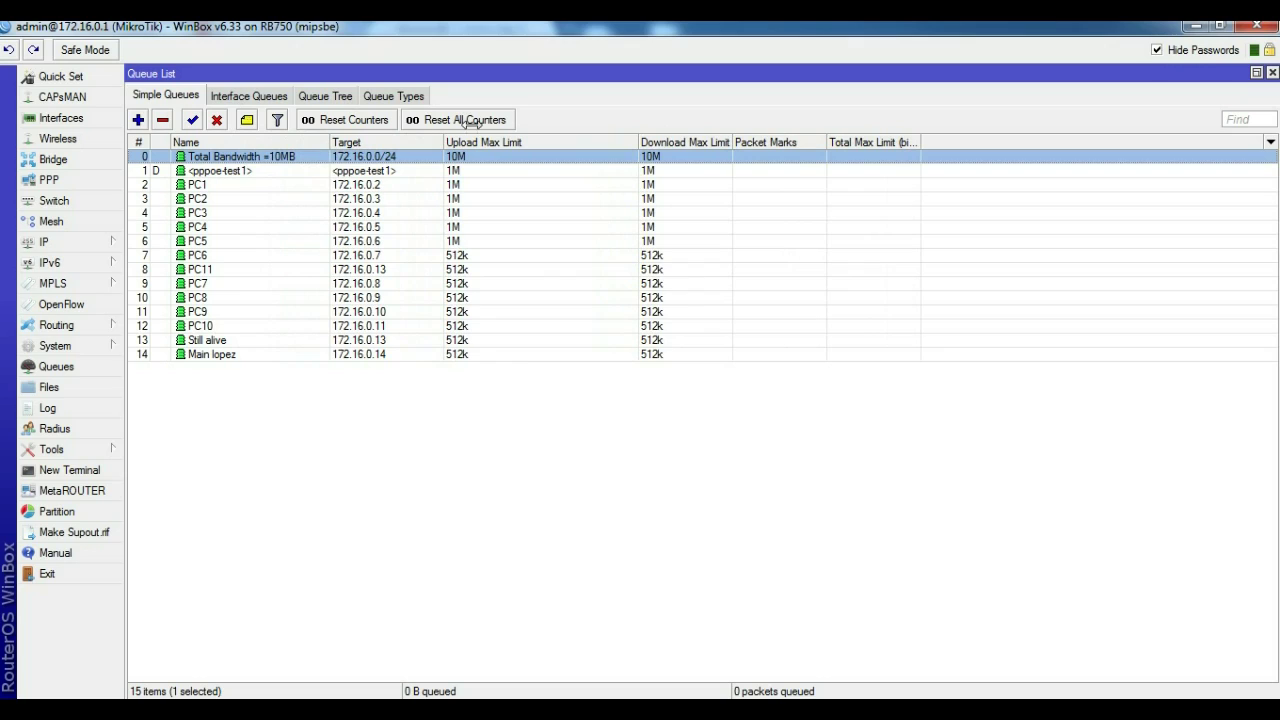
pyautogui.moveTo(444, 142); pyautogui.dragTo(502, 138)
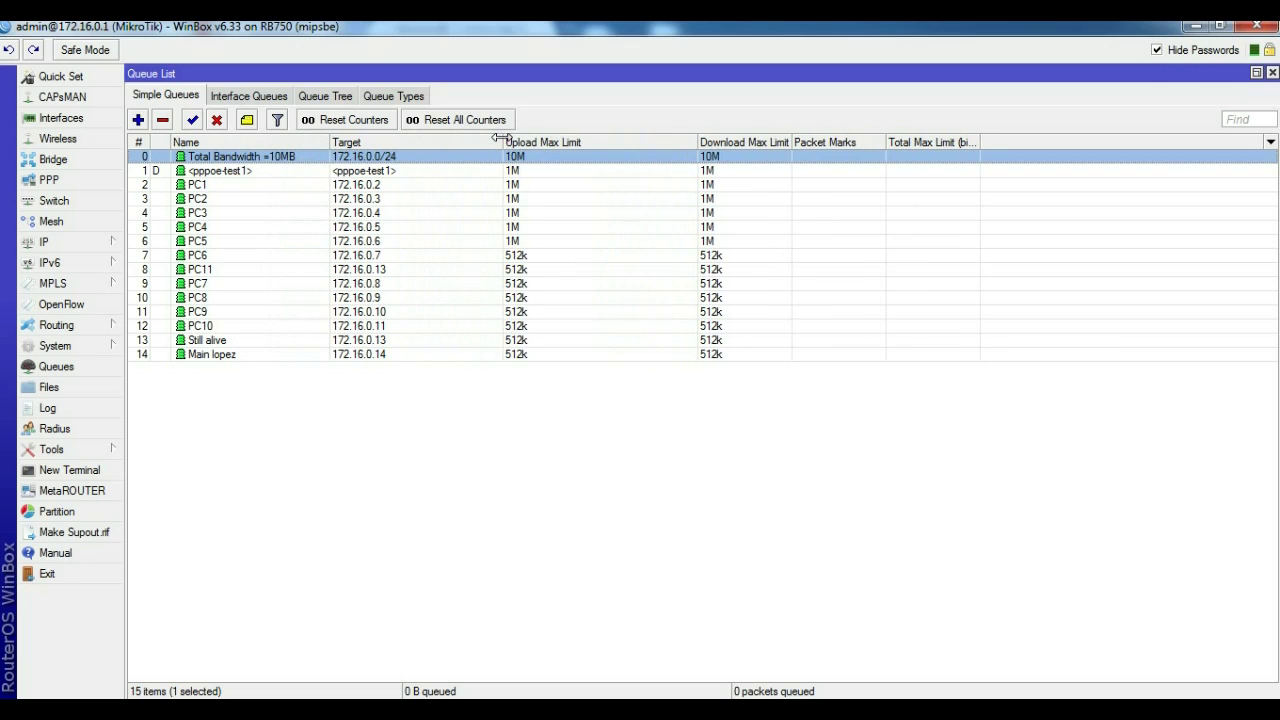
# Show the live Download and Upload rate columns in the Simple Queues list.
pyautogui.rightClick(719, 158)
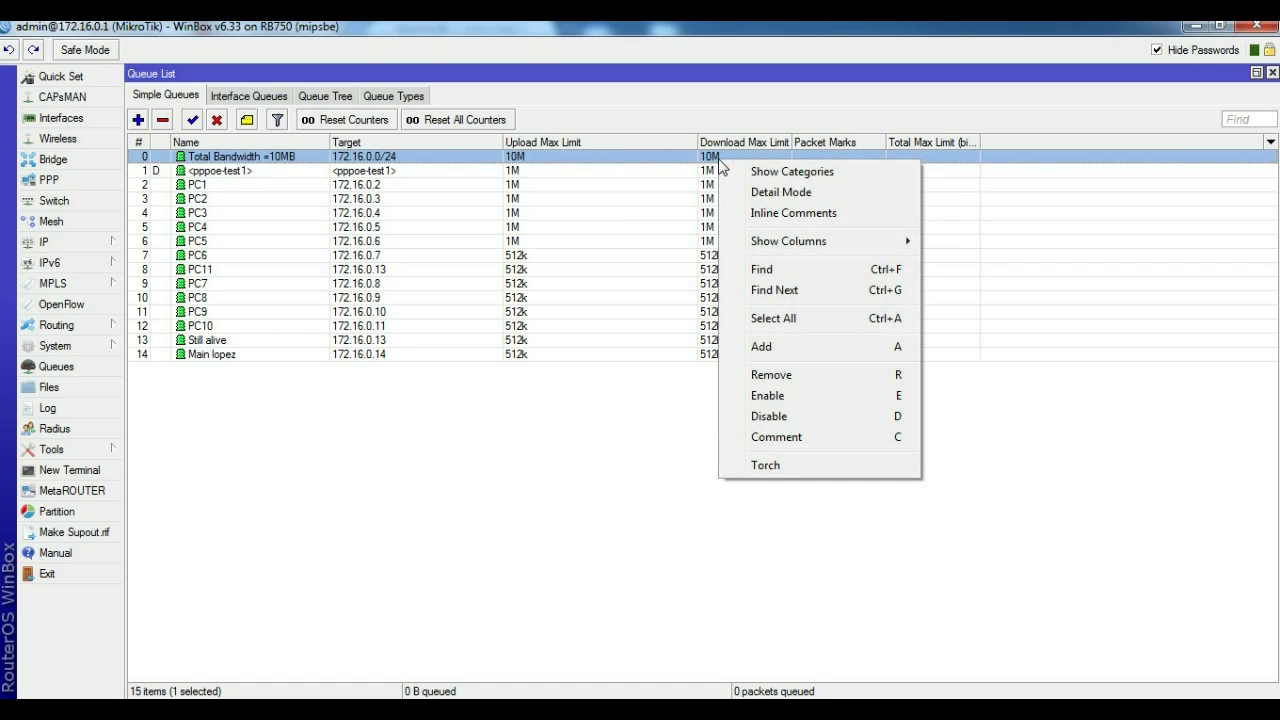
pyautogui.moveTo(828, 241)
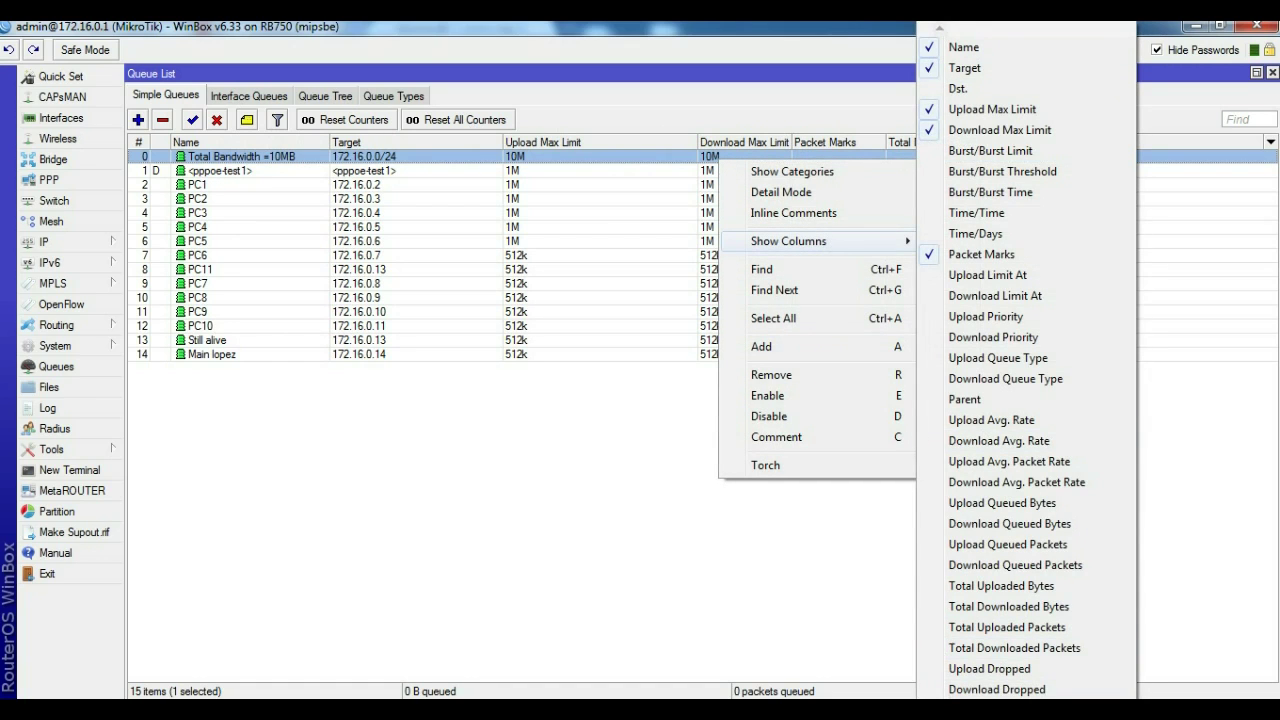
pyautogui.scroll(-5, 1026, 400)
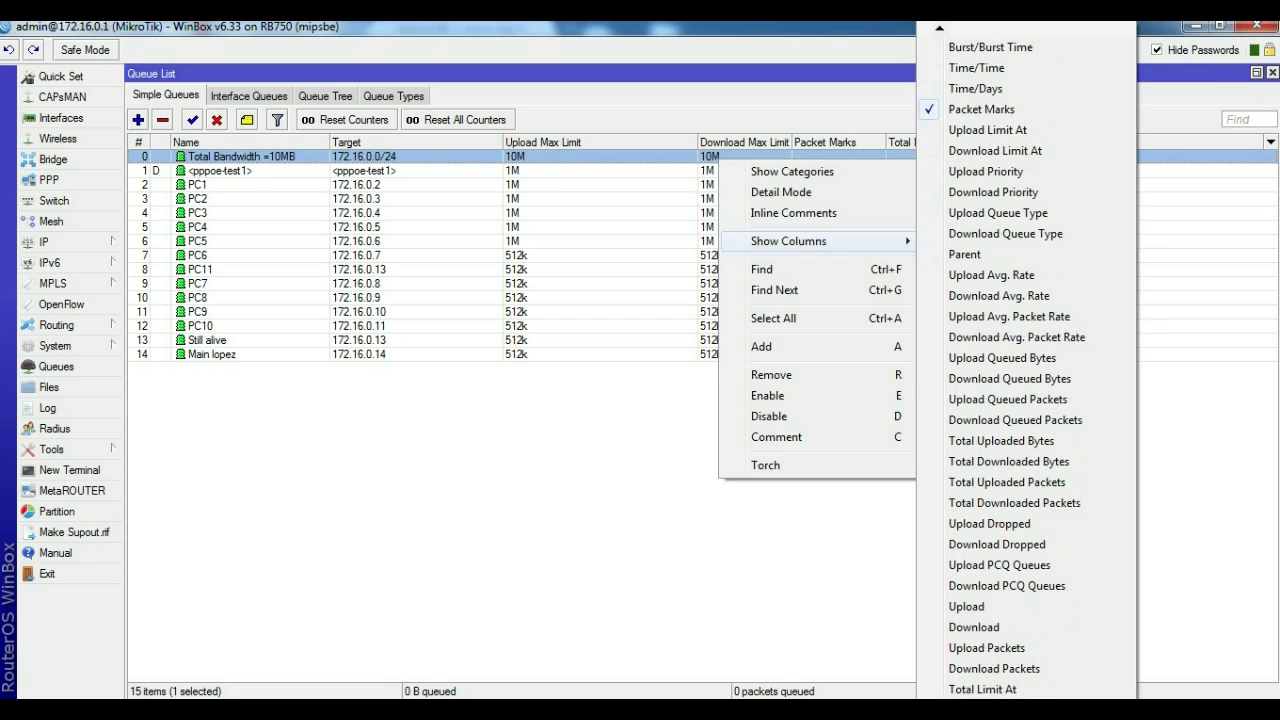
pyautogui.click(947, 627)
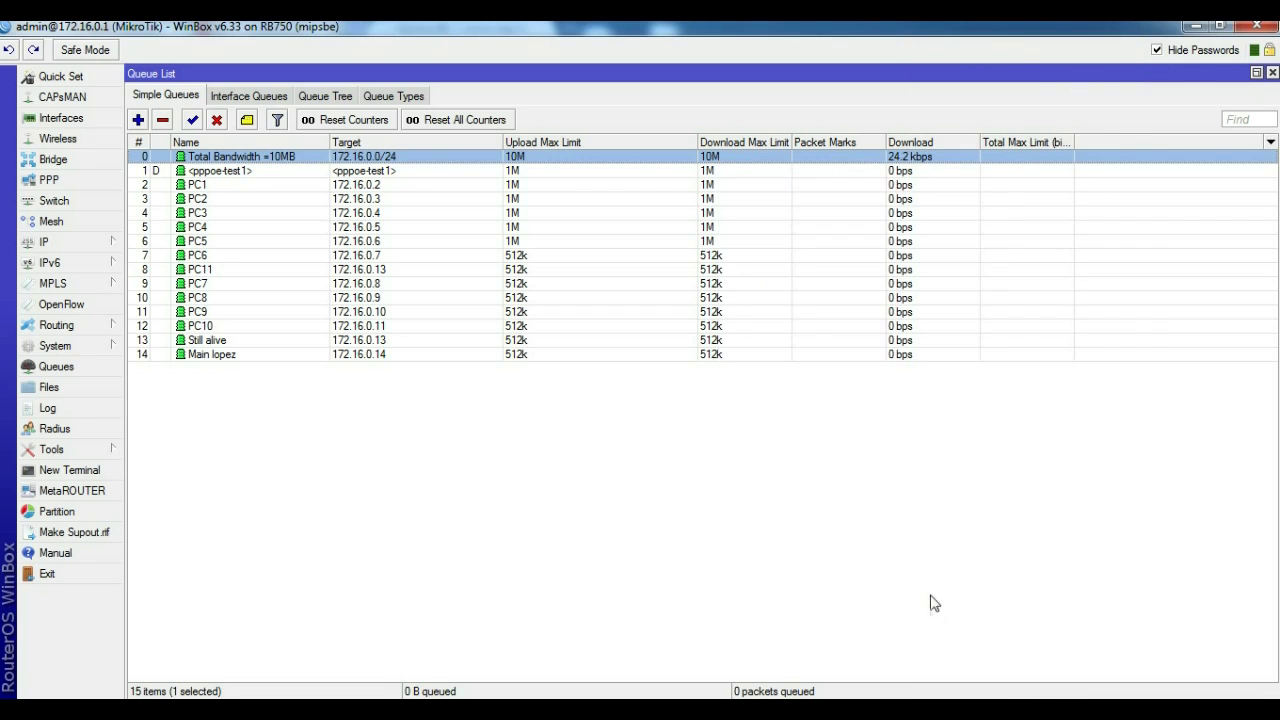
pyautogui.rightClick(846, 151)
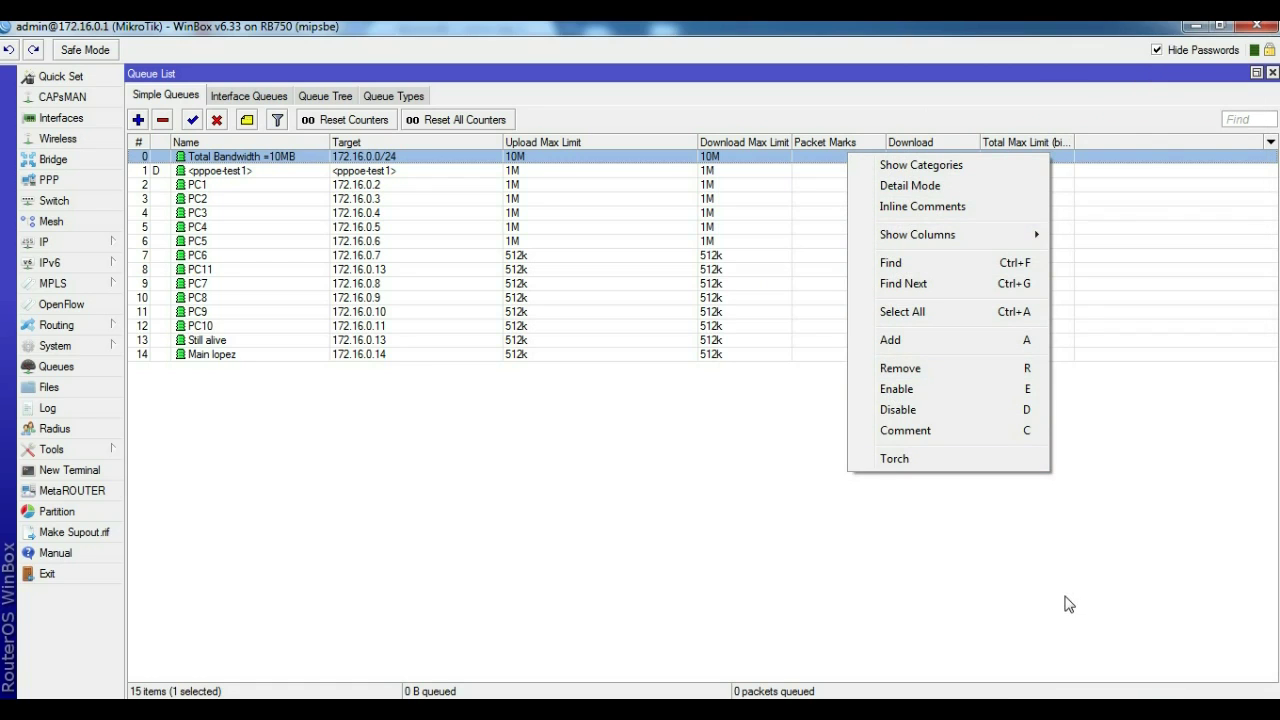
pyautogui.moveTo(1000, 236)
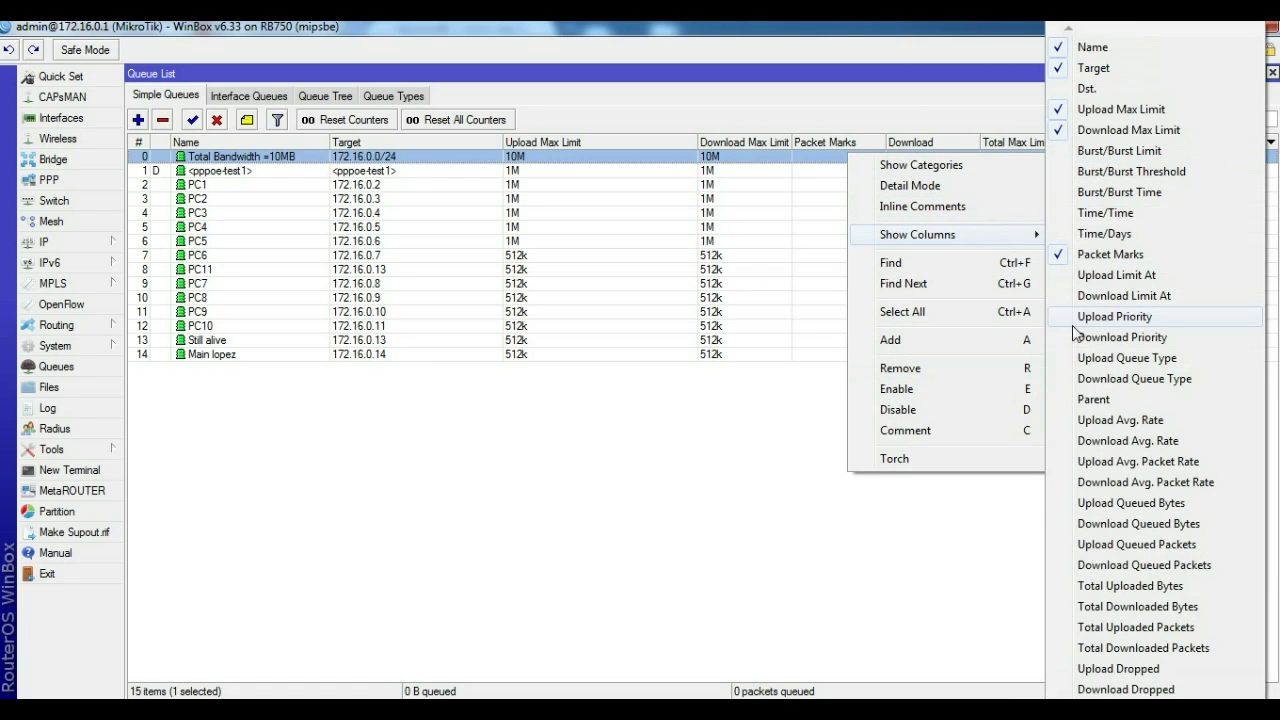
pyautogui.scroll(-4, 1062, 655)
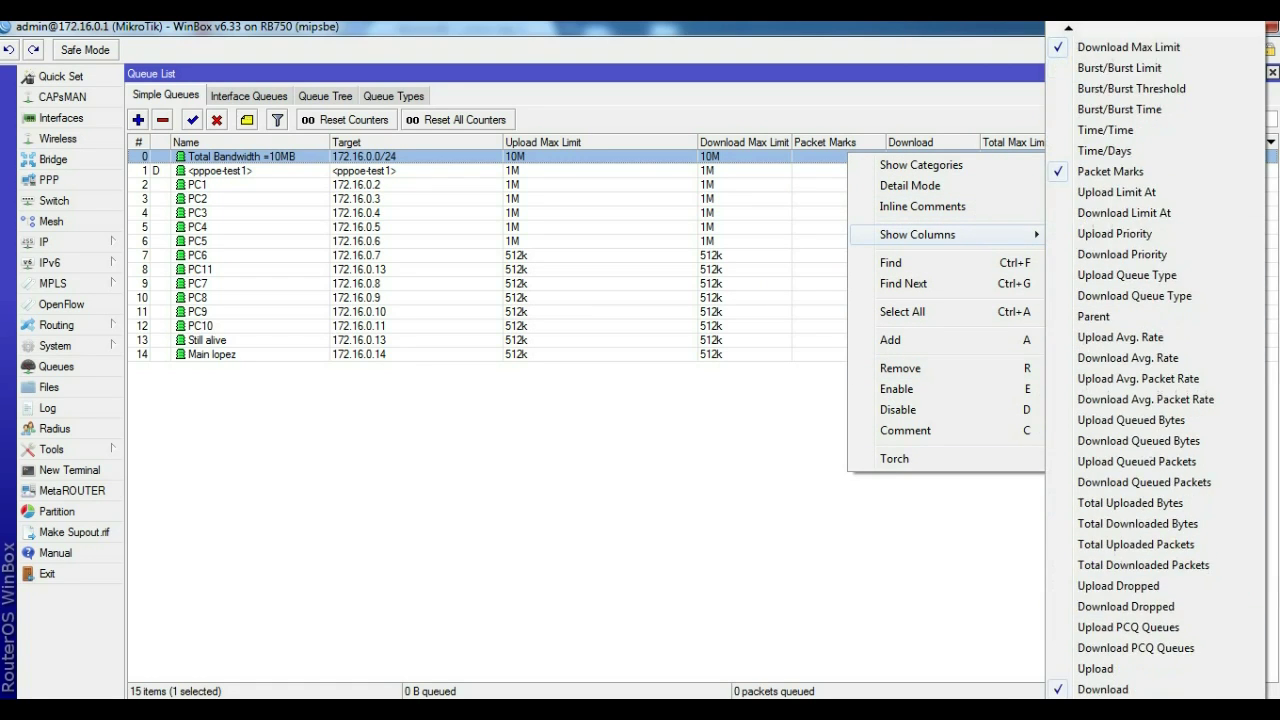
pyautogui.click(1090, 668)
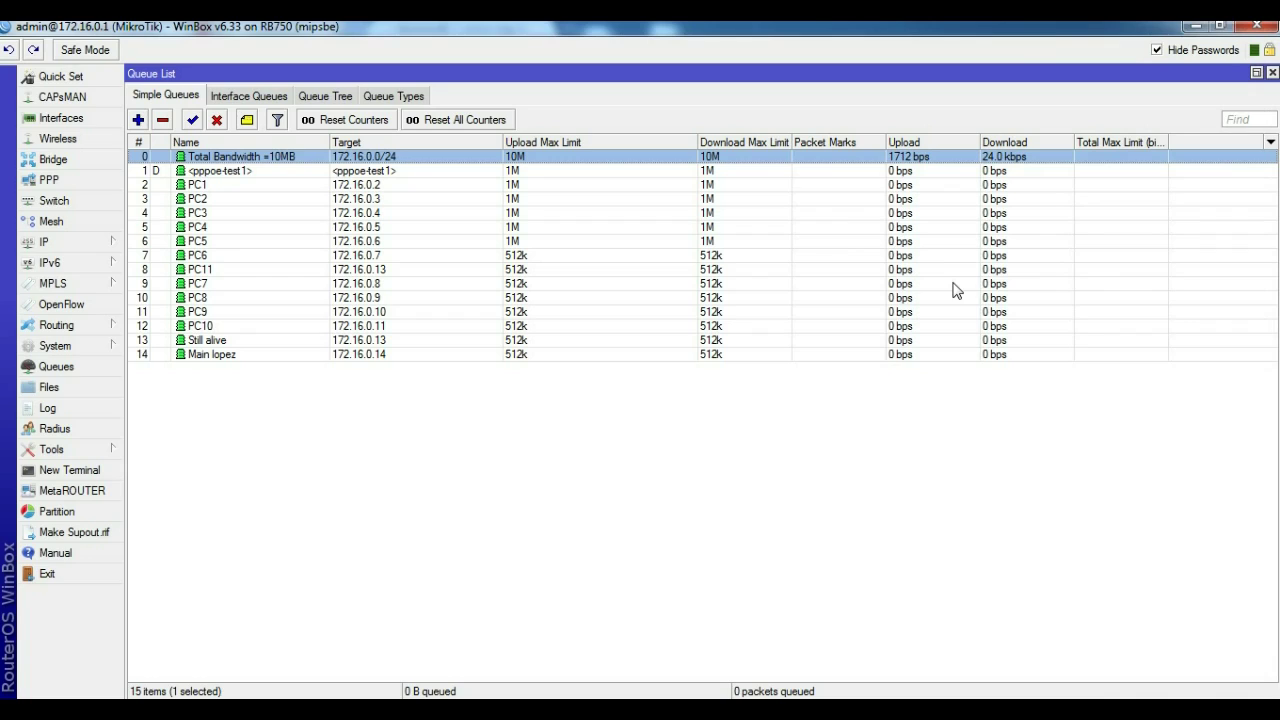
pyautogui.click(389, 175)
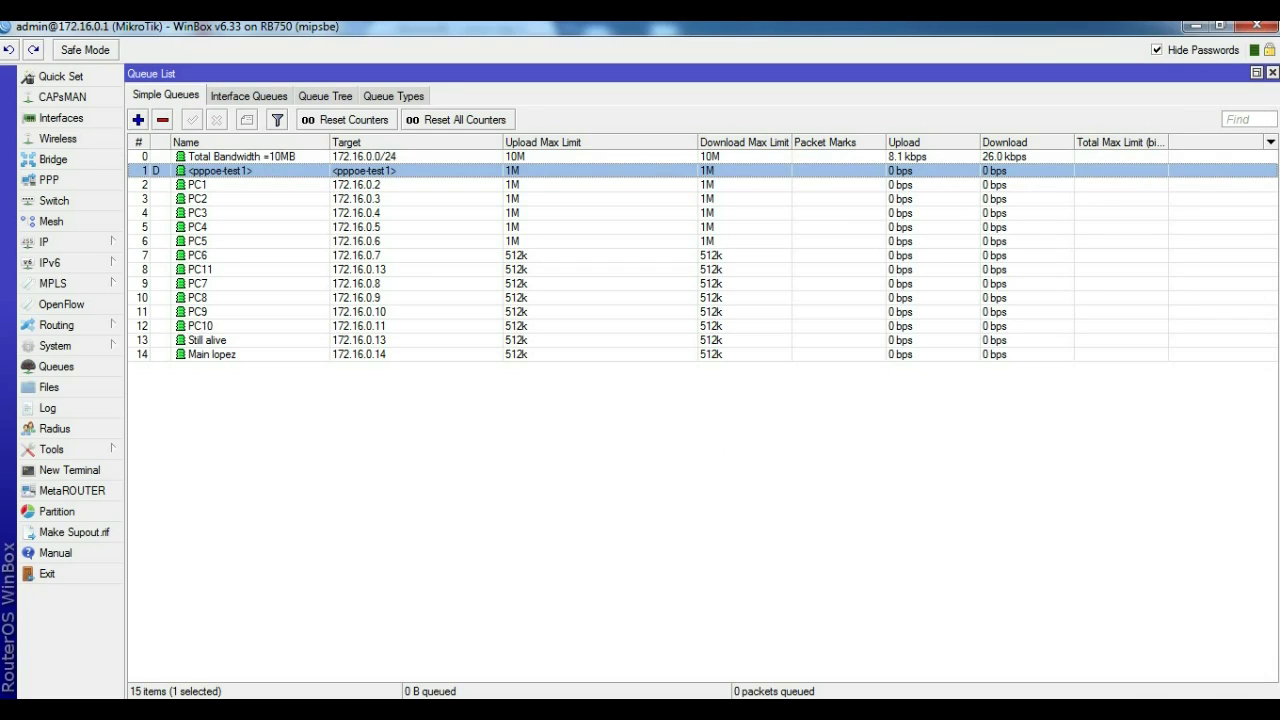
pyautogui.click(1200, 712)
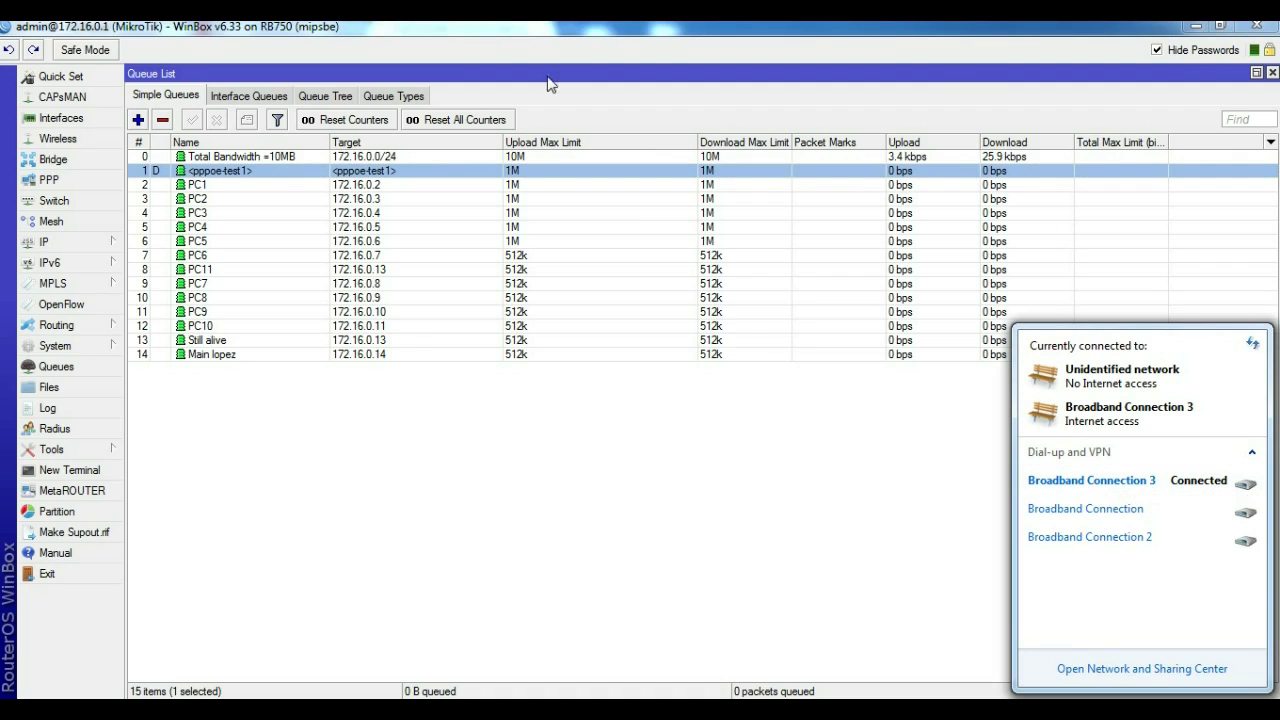
pyautogui.doubleClick(513, 173)
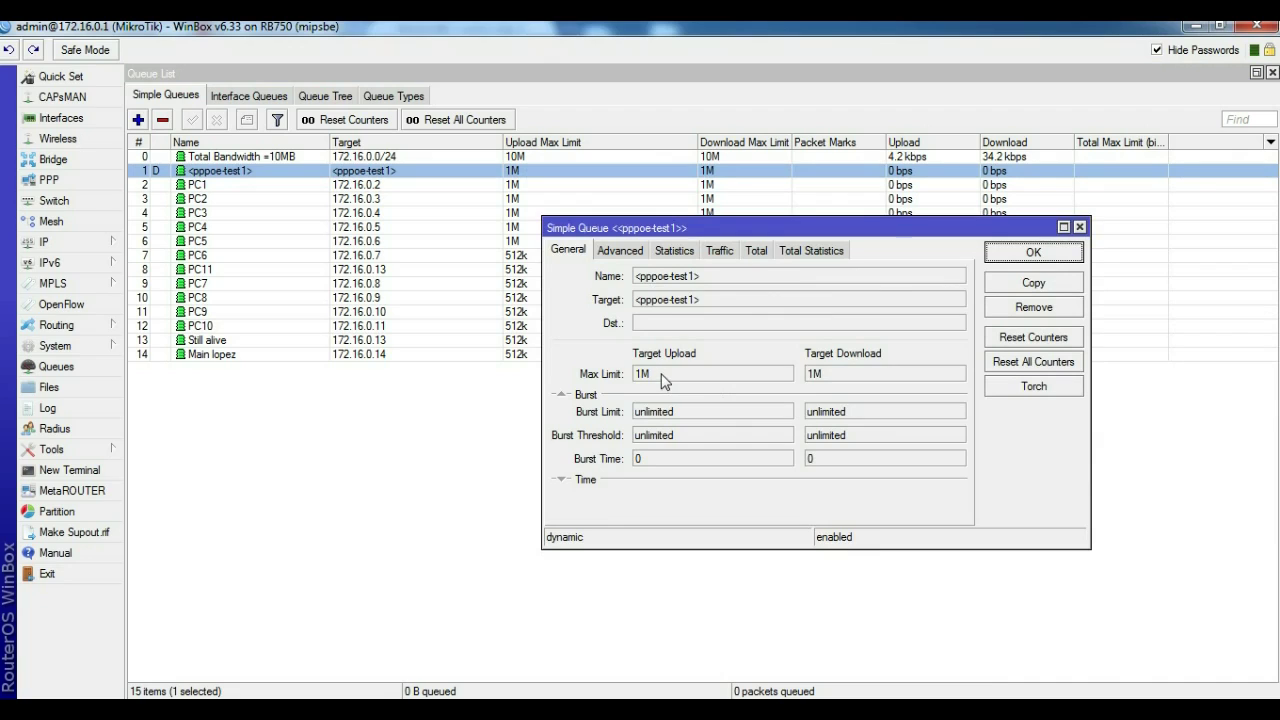
pyautogui.click(1080, 227)
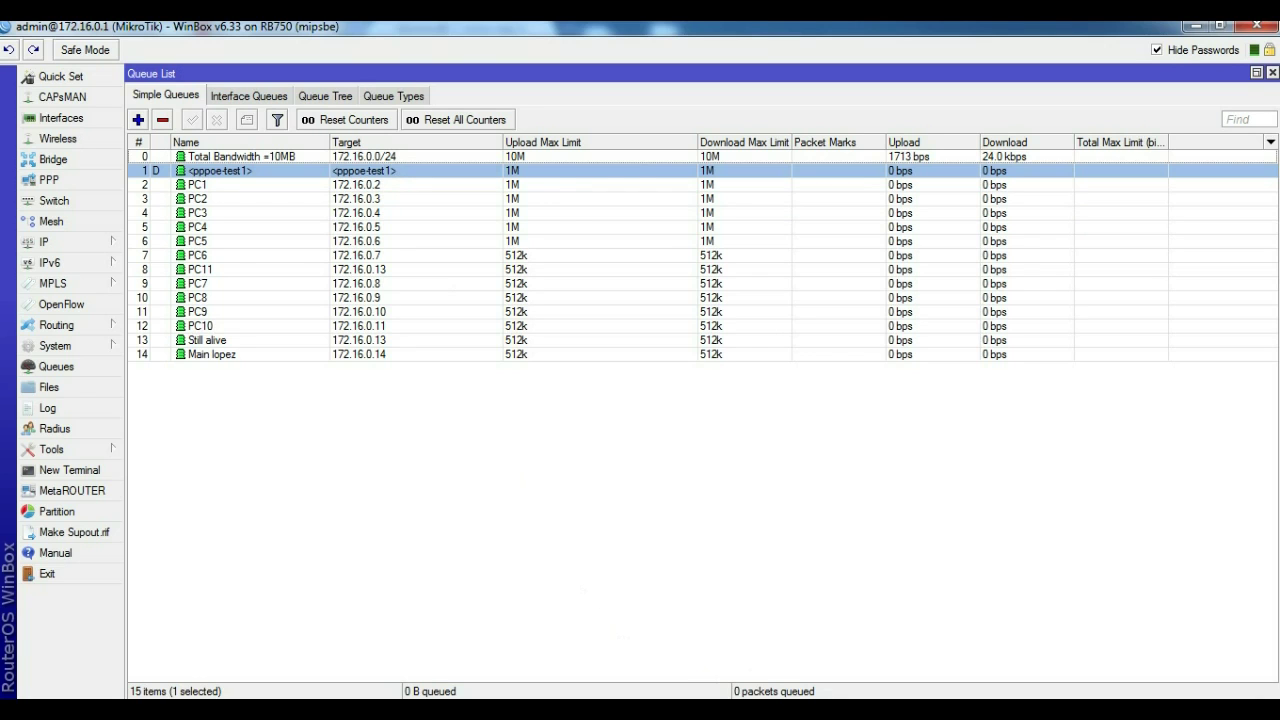
# Resume the debian-503-ia64-CD-1.iso download in Internet Download Manager.
pyautogui.moveTo(802, 648)
pyautogui.click(788, 618)
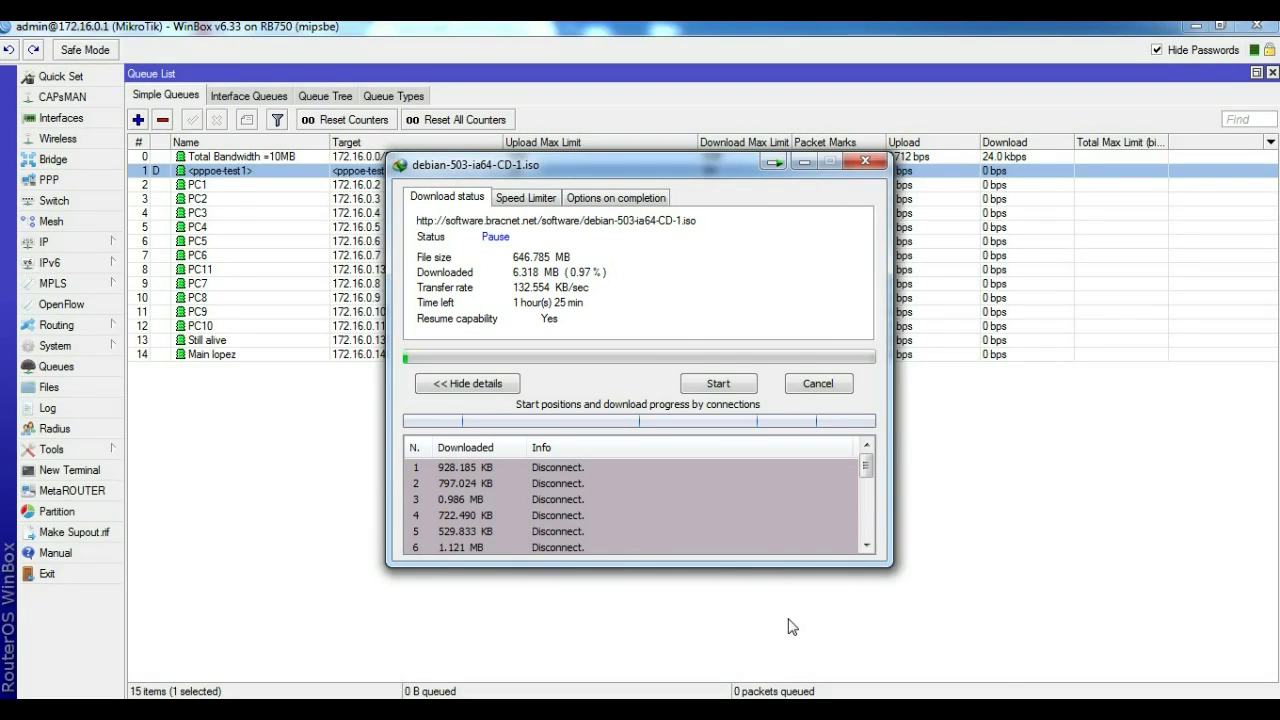
pyautogui.click(730, 385)
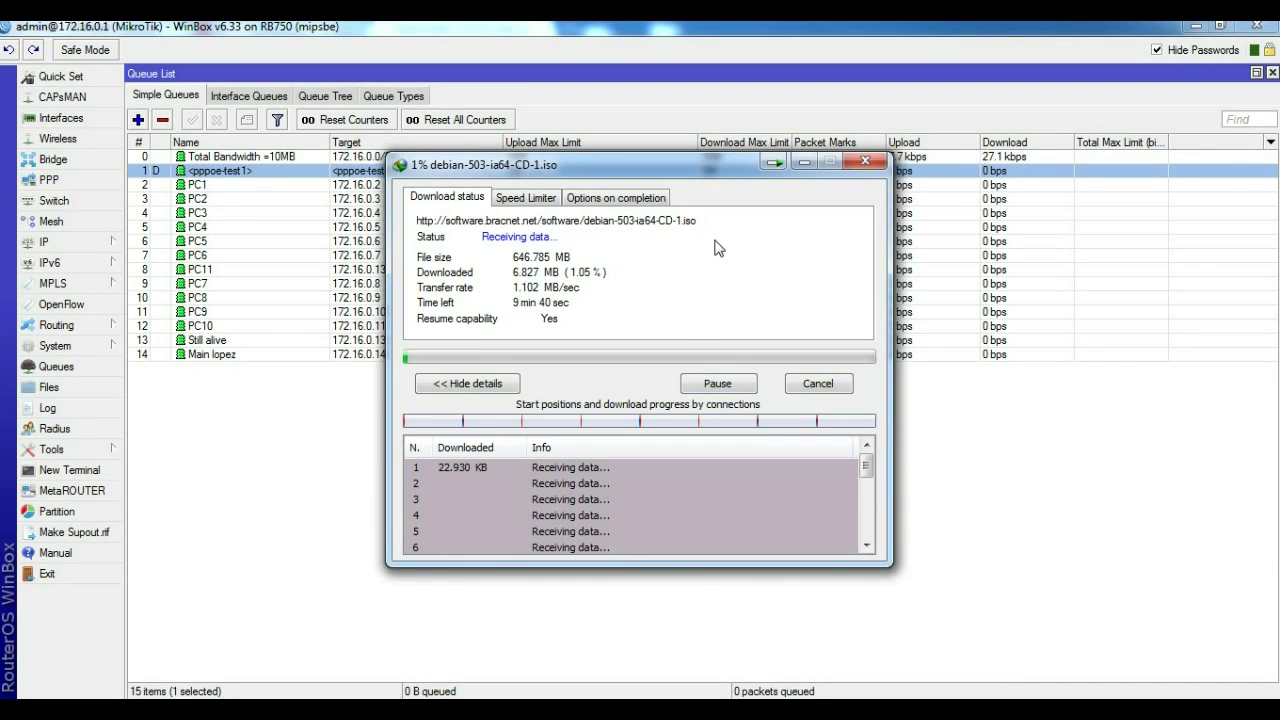
pyautogui.moveTo(699, 170); pyautogui.dragTo(757, 334)
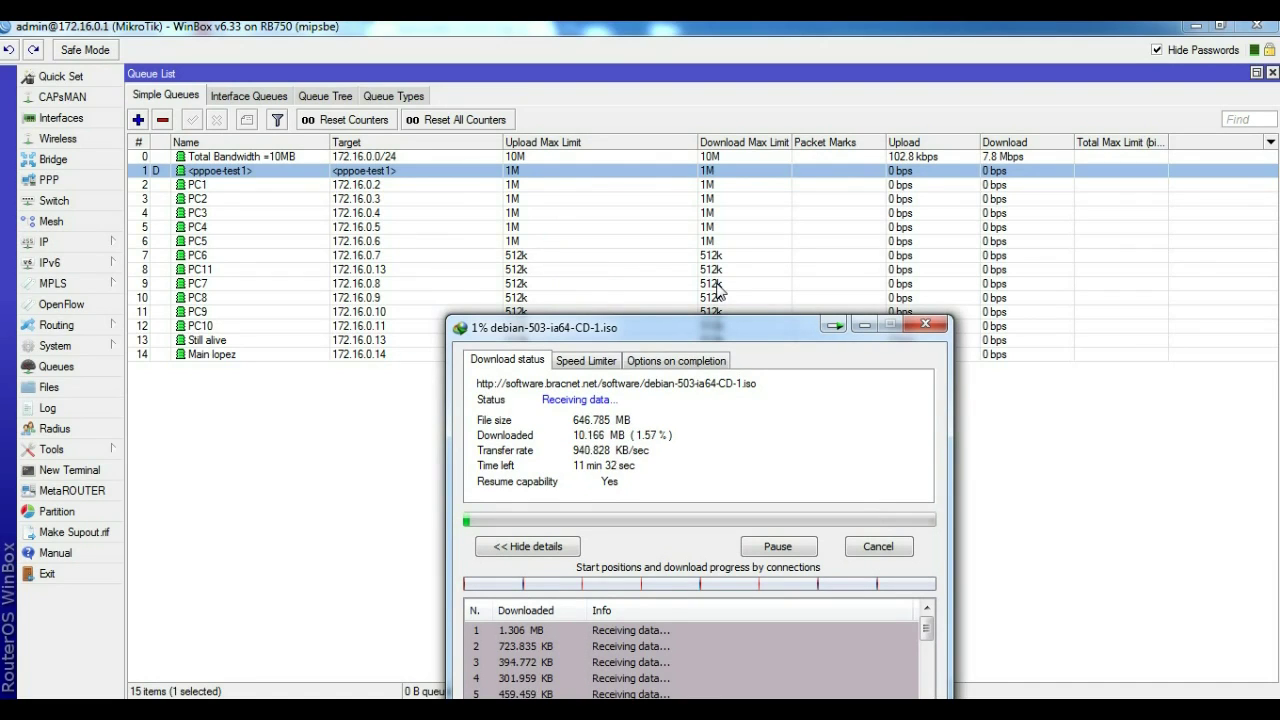
# Select the Total Bandwidth queue in WinBox and minimize the download window.
pyautogui.click(363, 171)
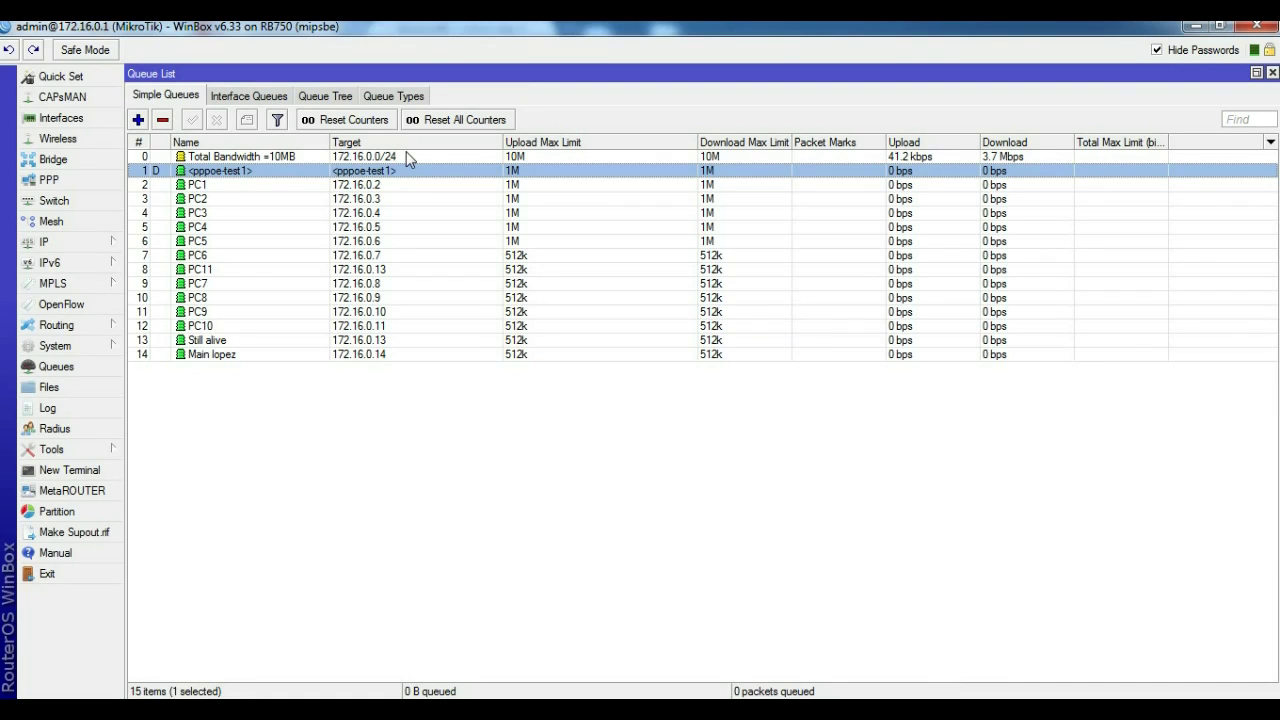
pyautogui.click(459, 160)
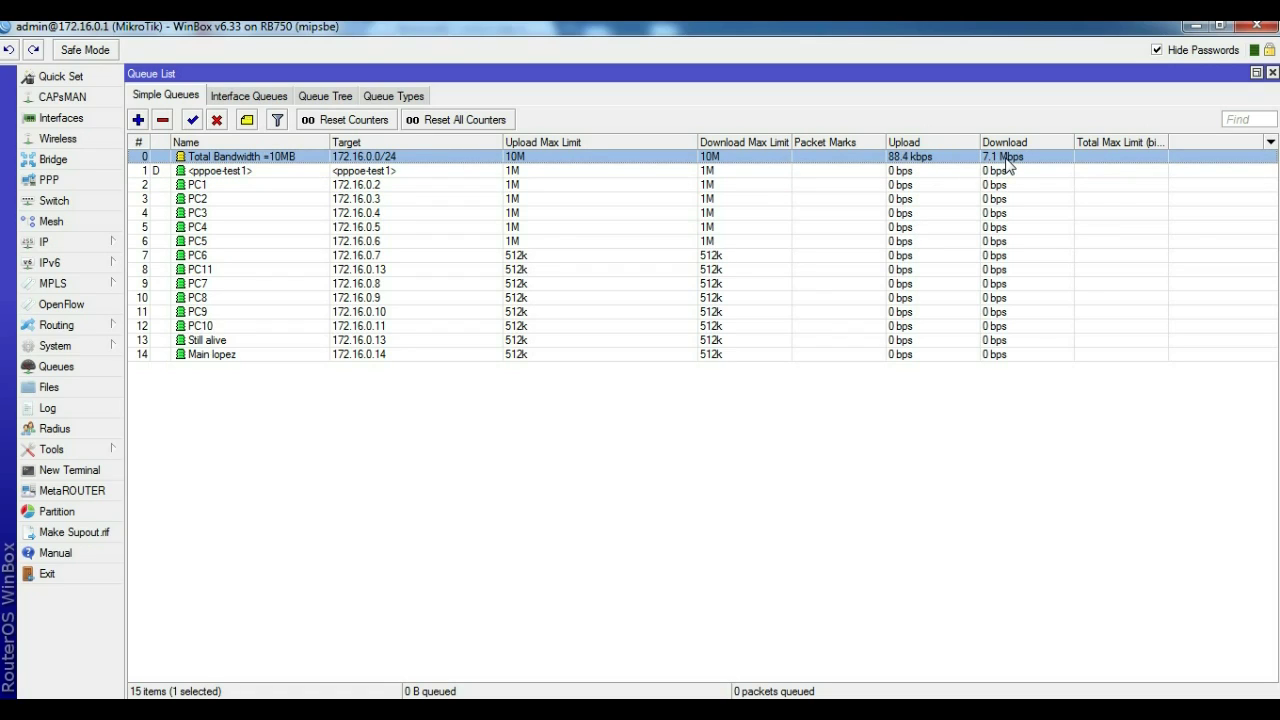
pyautogui.moveTo(781, 676)
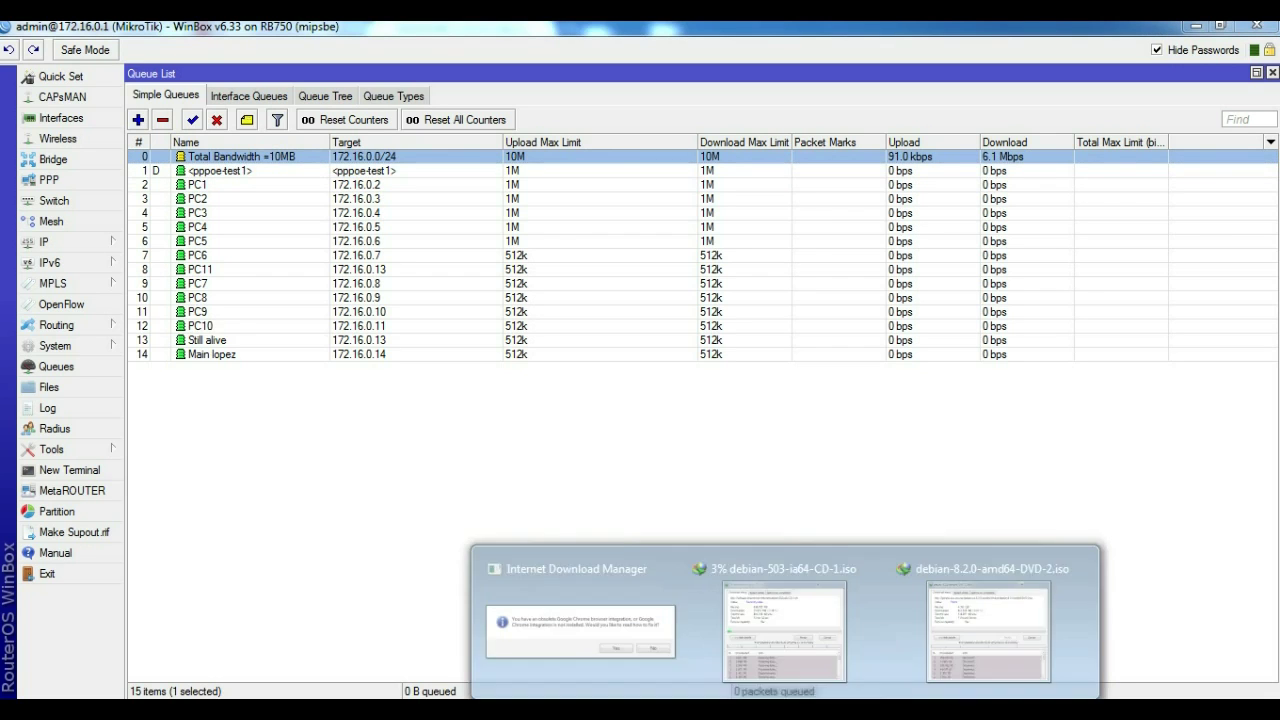
pyautogui.click(833, 650)
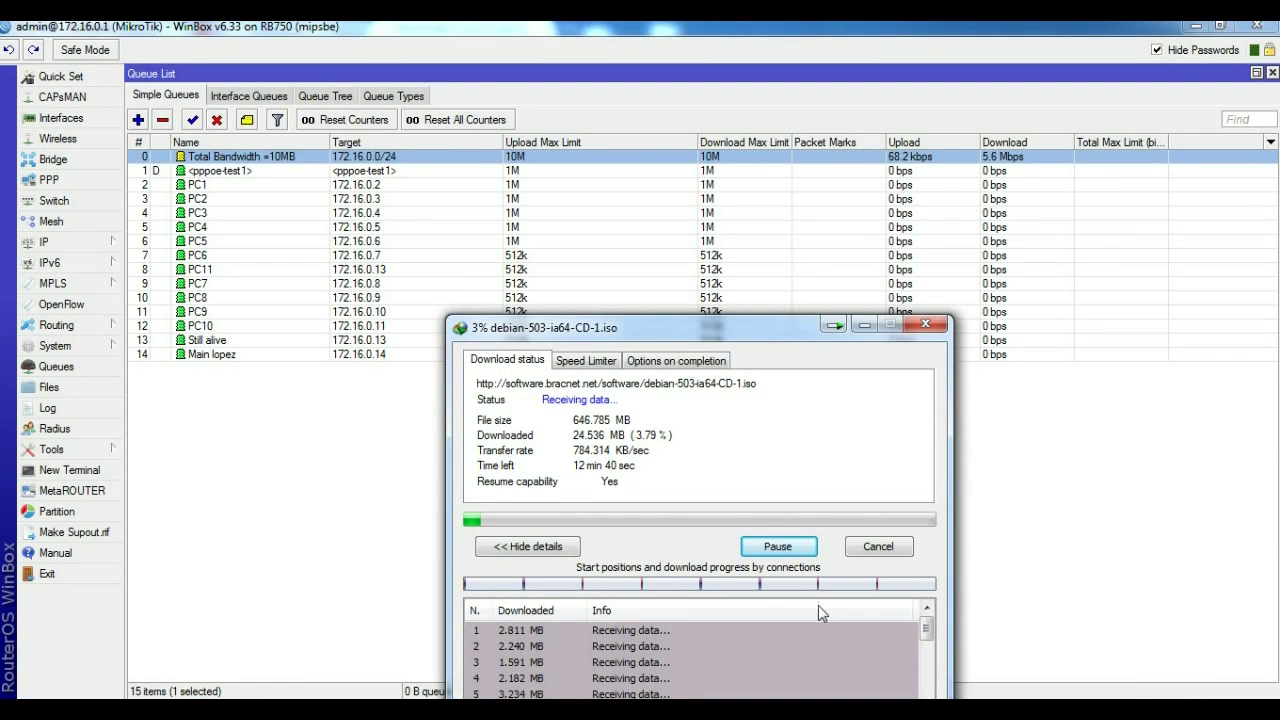
pyautogui.click(835, 324)
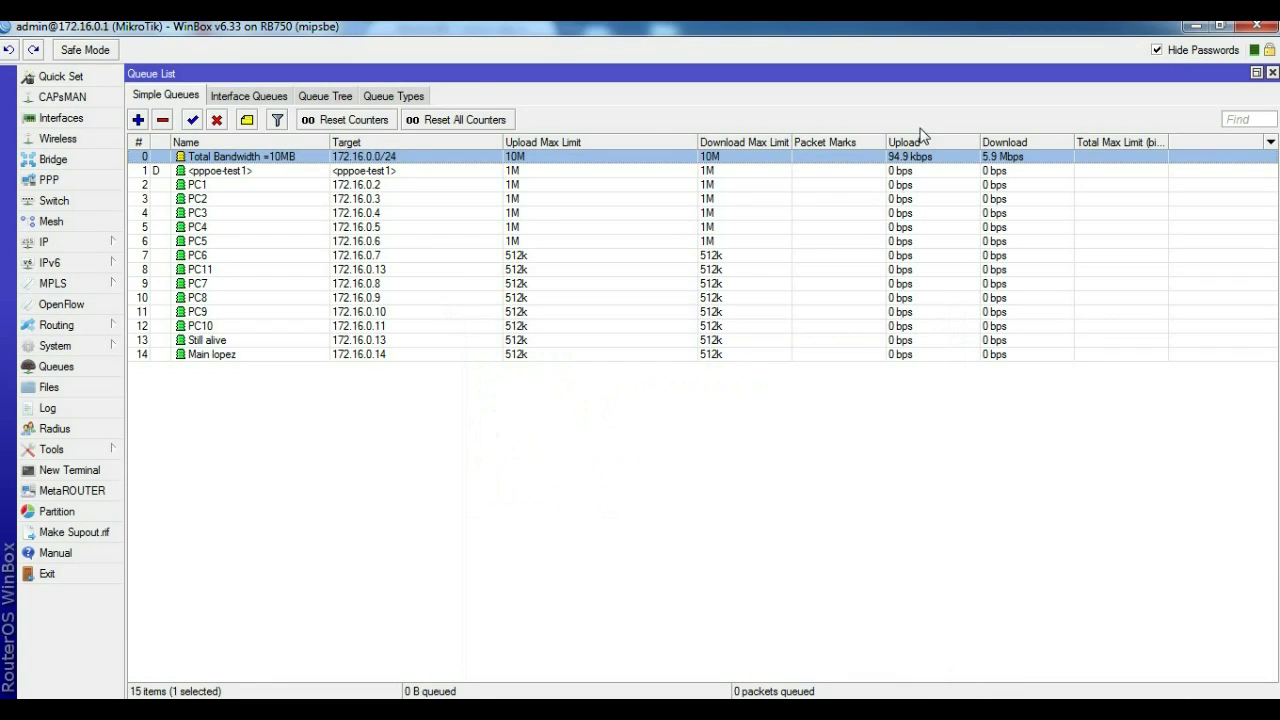
# Drag pppoe-test1 above Total Bandwidth so it becomes queue 0.
pyautogui.click(362, 174)
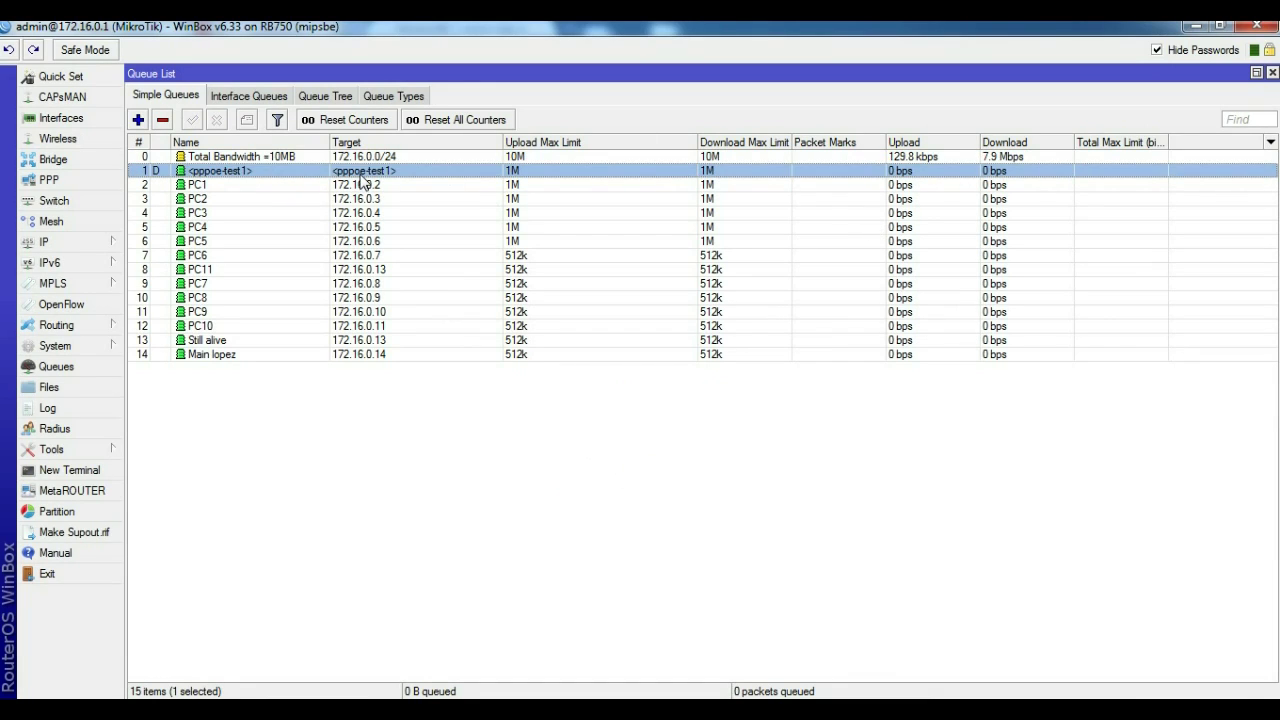
pyautogui.moveTo(362, 180); pyautogui.dragTo(366, 160)
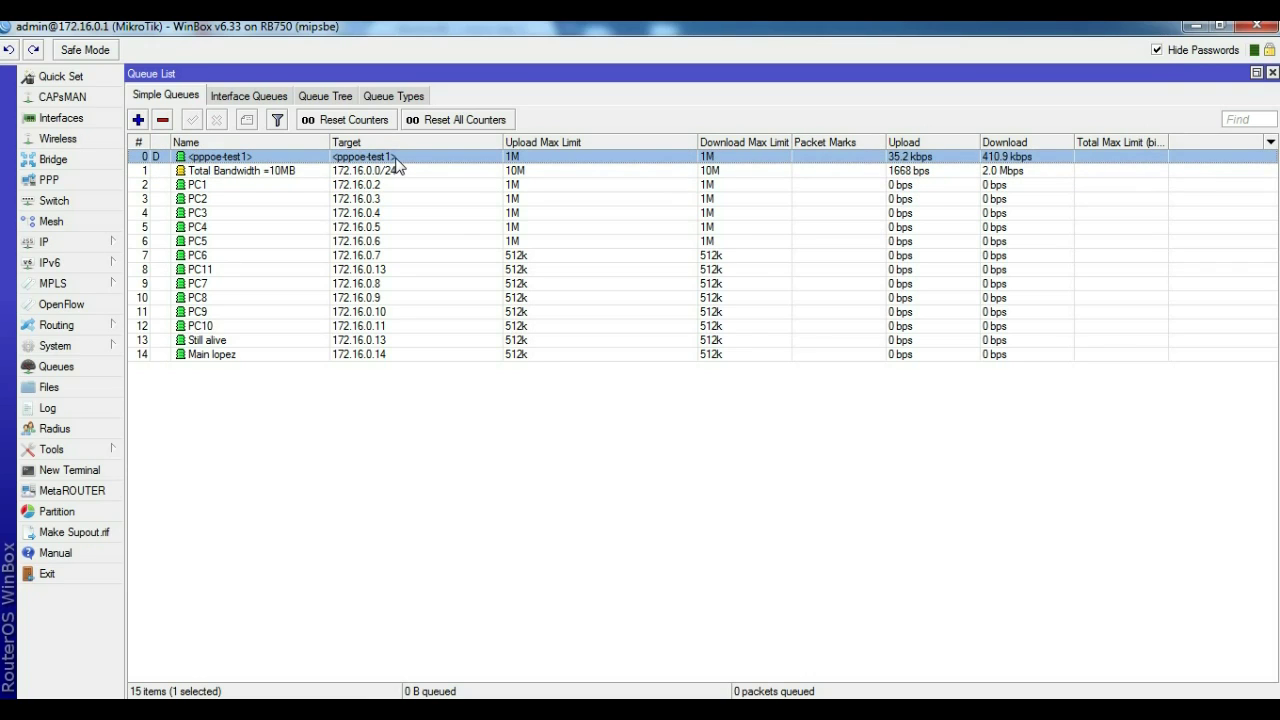
pyautogui.doubleClick(396, 160)
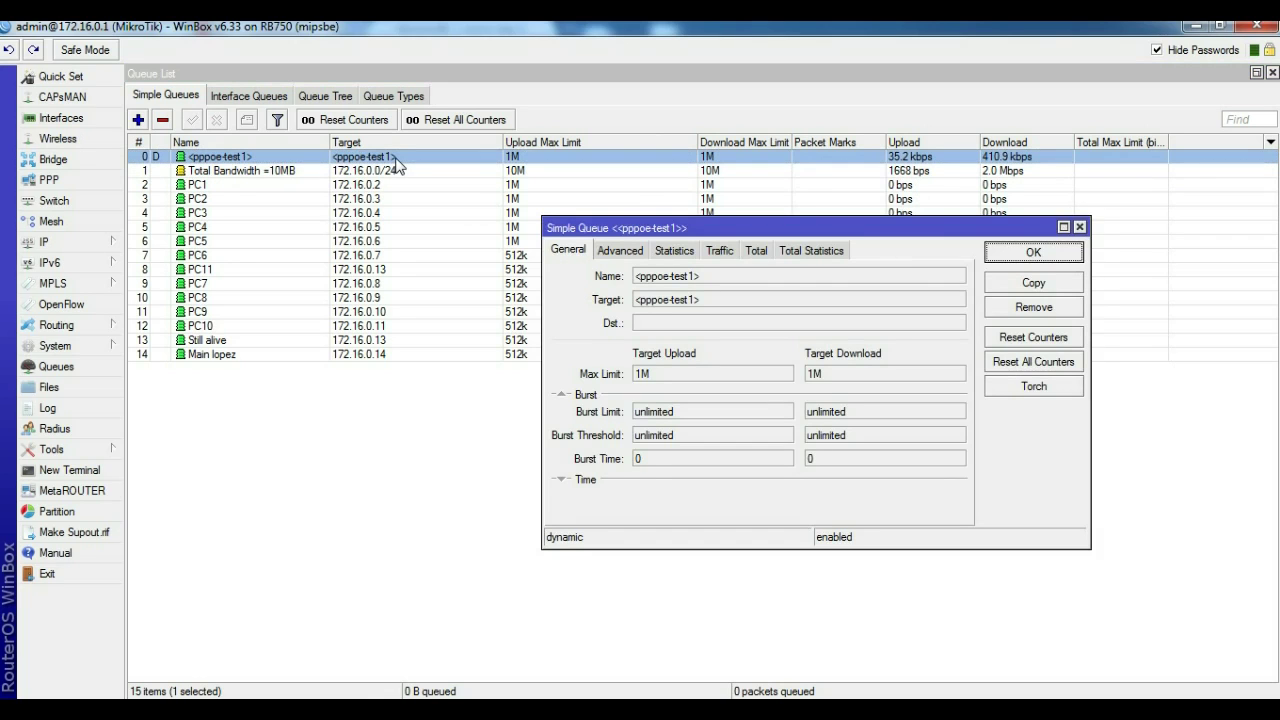
pyautogui.click(1079, 227)
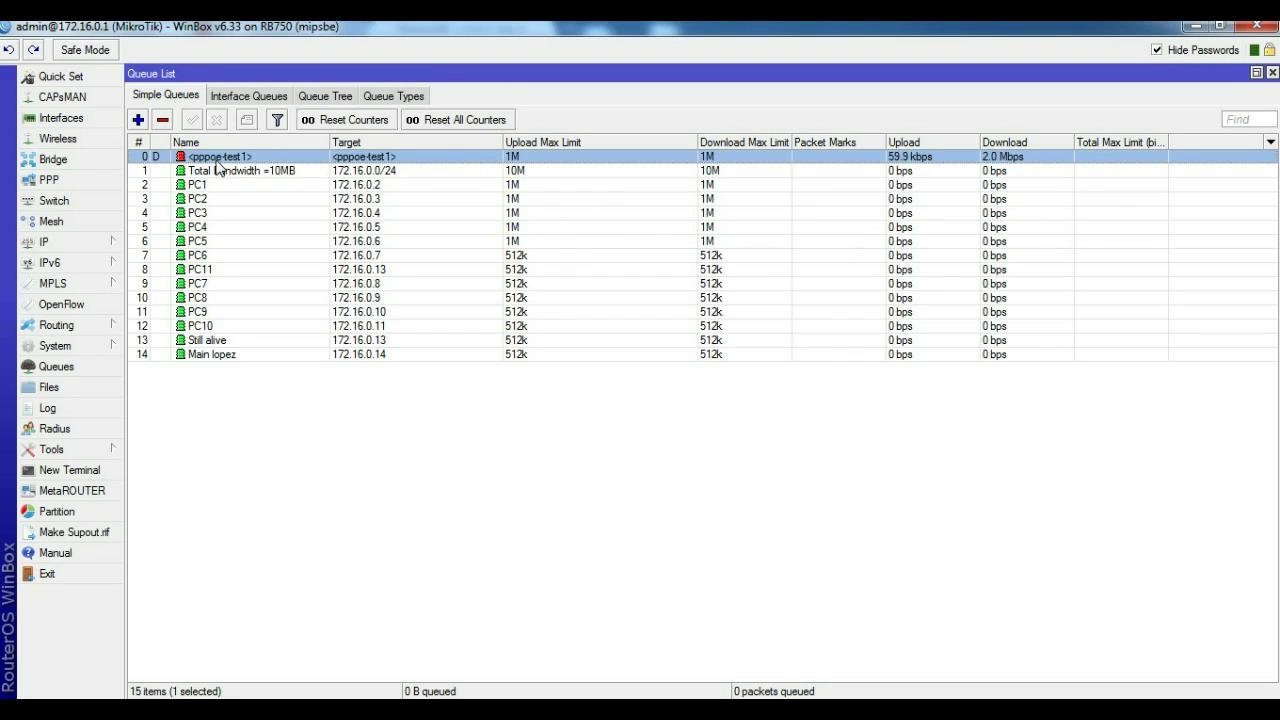
# Check pppoe-test1's live upload and download rates on its Traffic tab.
pyautogui.doubleClick(621, 166)
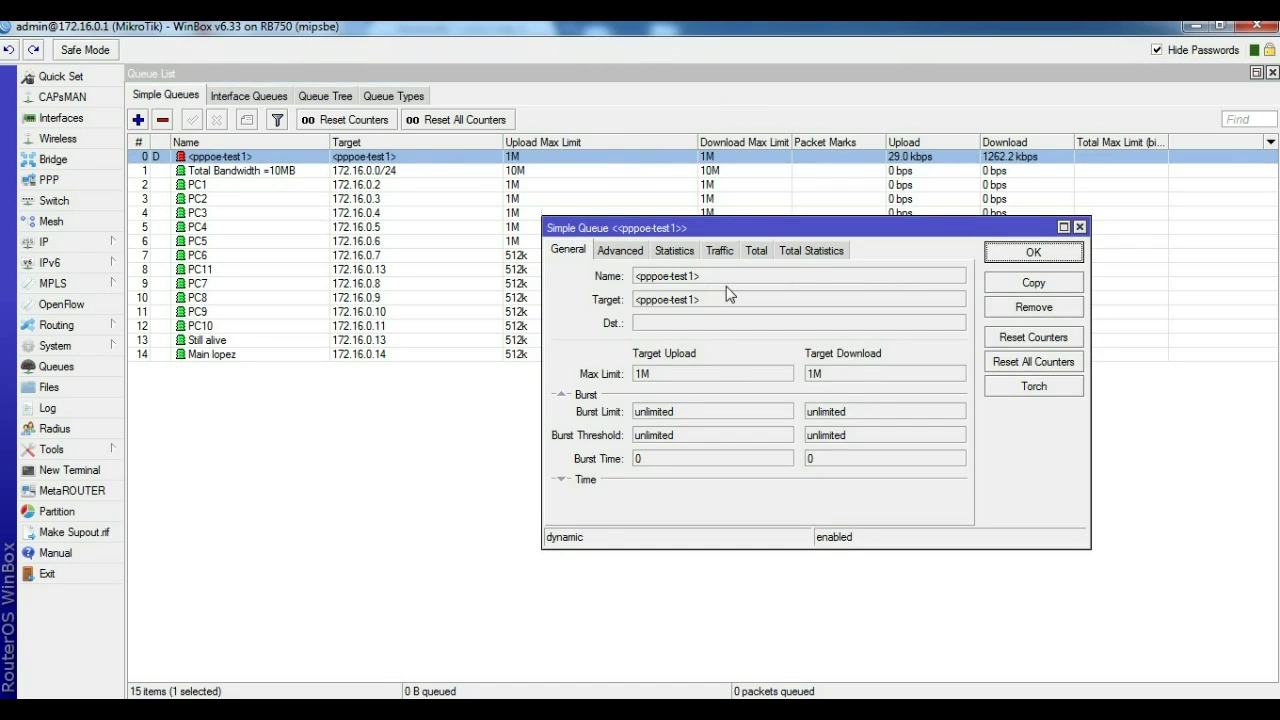
pyautogui.click(721, 251)
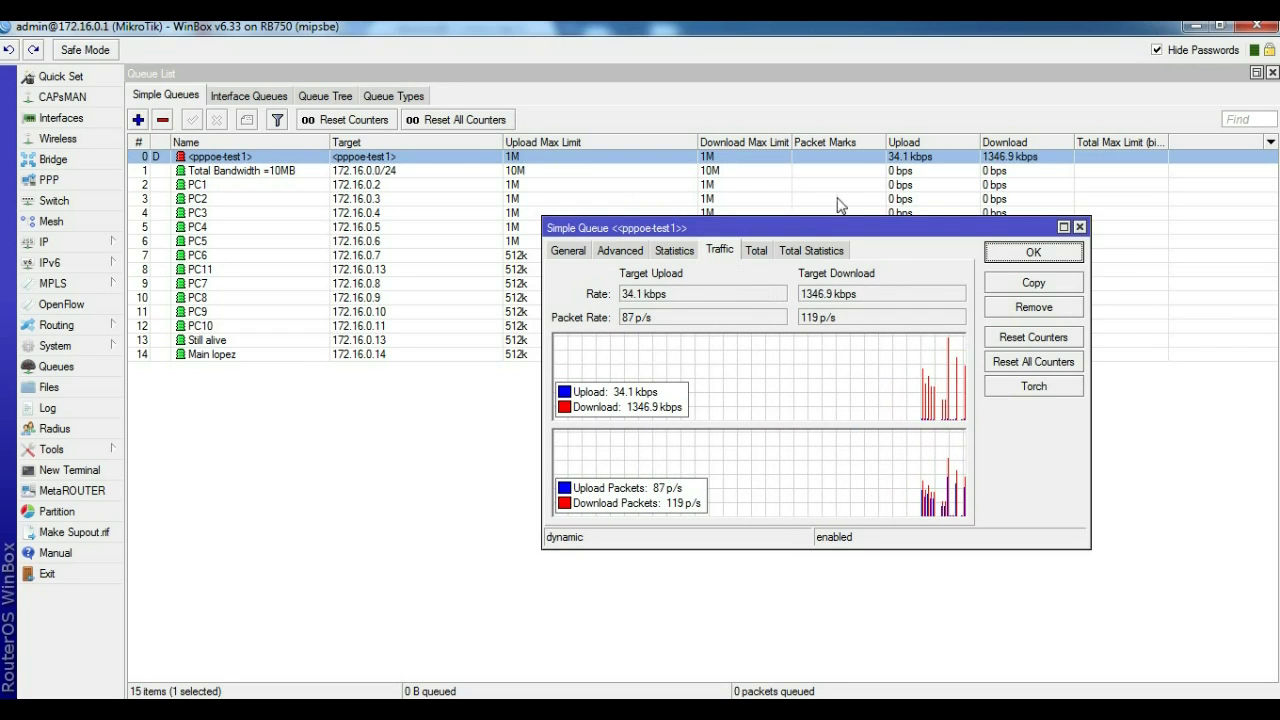
pyautogui.click(1080, 227)
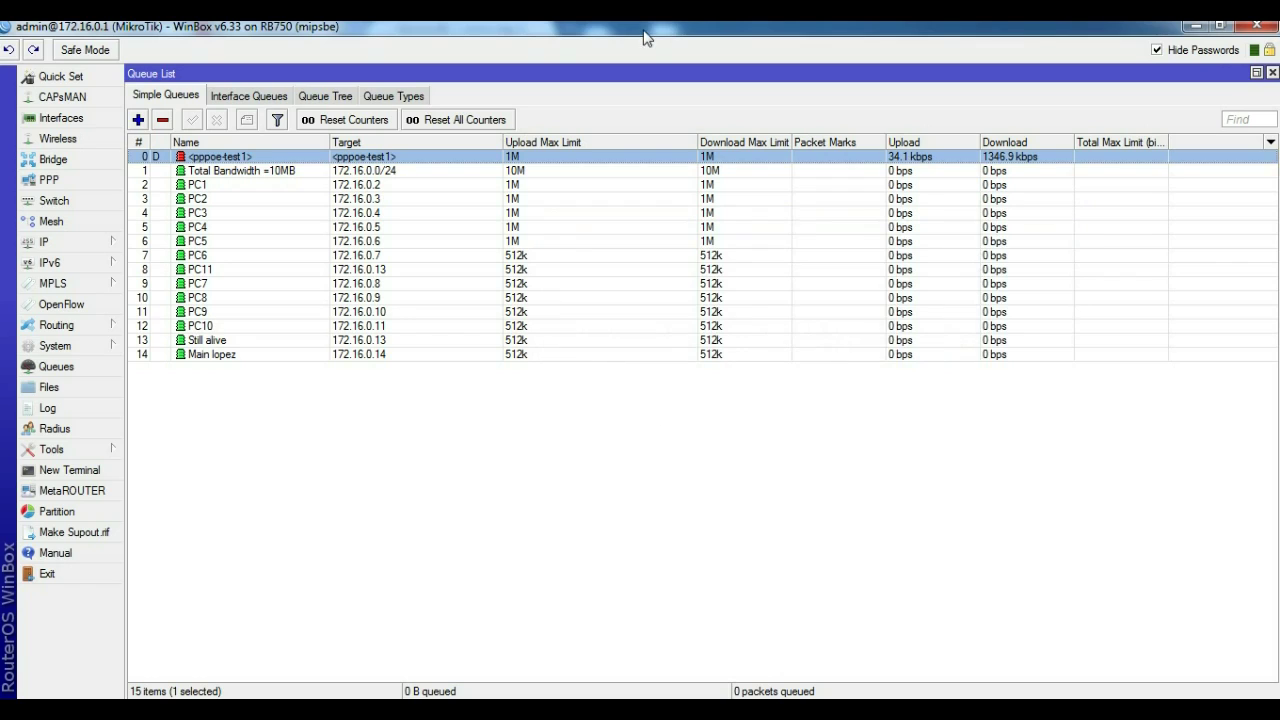
# Drag Total Bandwidth =10MB back to queue 0, then sort queues by Download Max Limit.
pyautogui.click(386, 172)
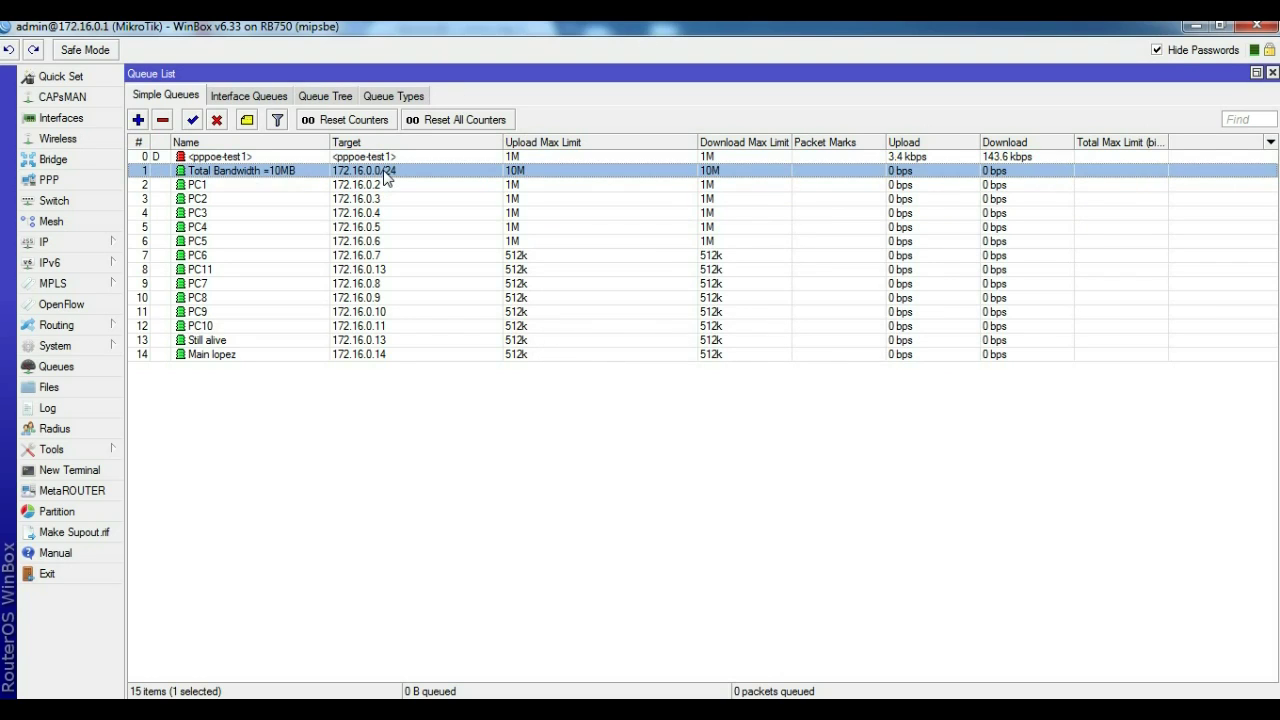
pyautogui.moveTo(386, 174); pyautogui.dragTo(384, 144)
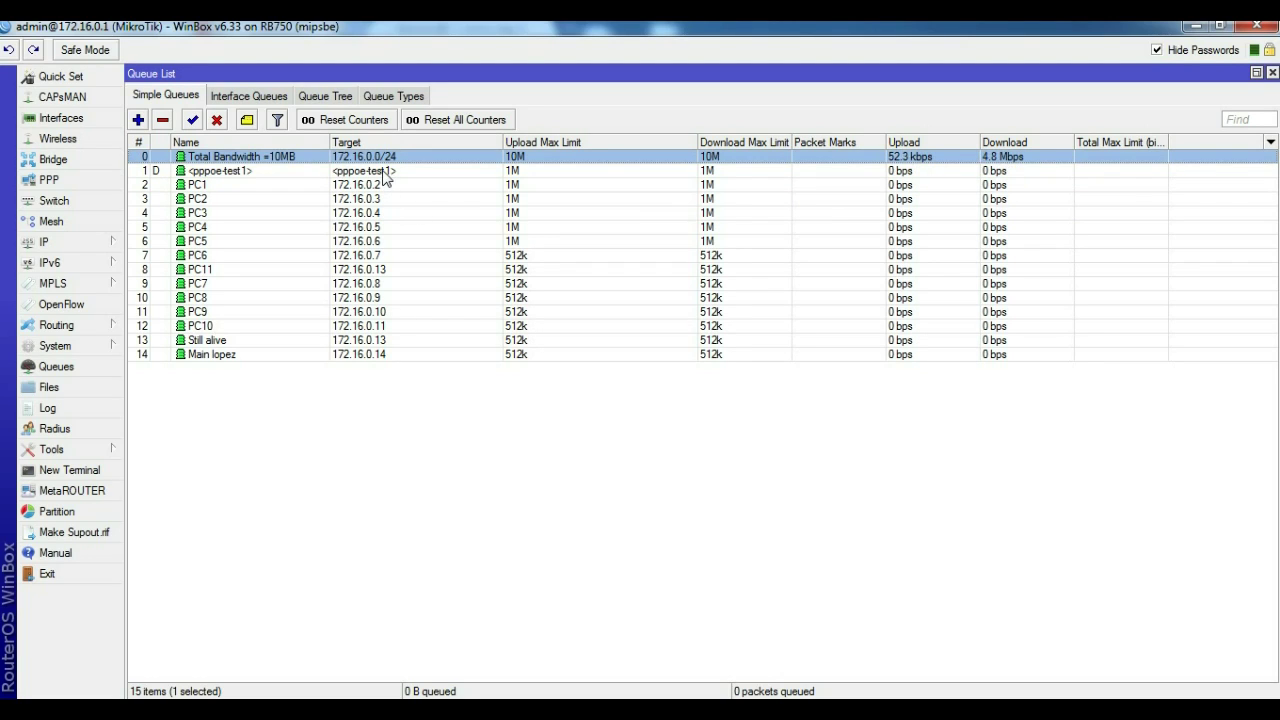
pyautogui.click(385, 172)
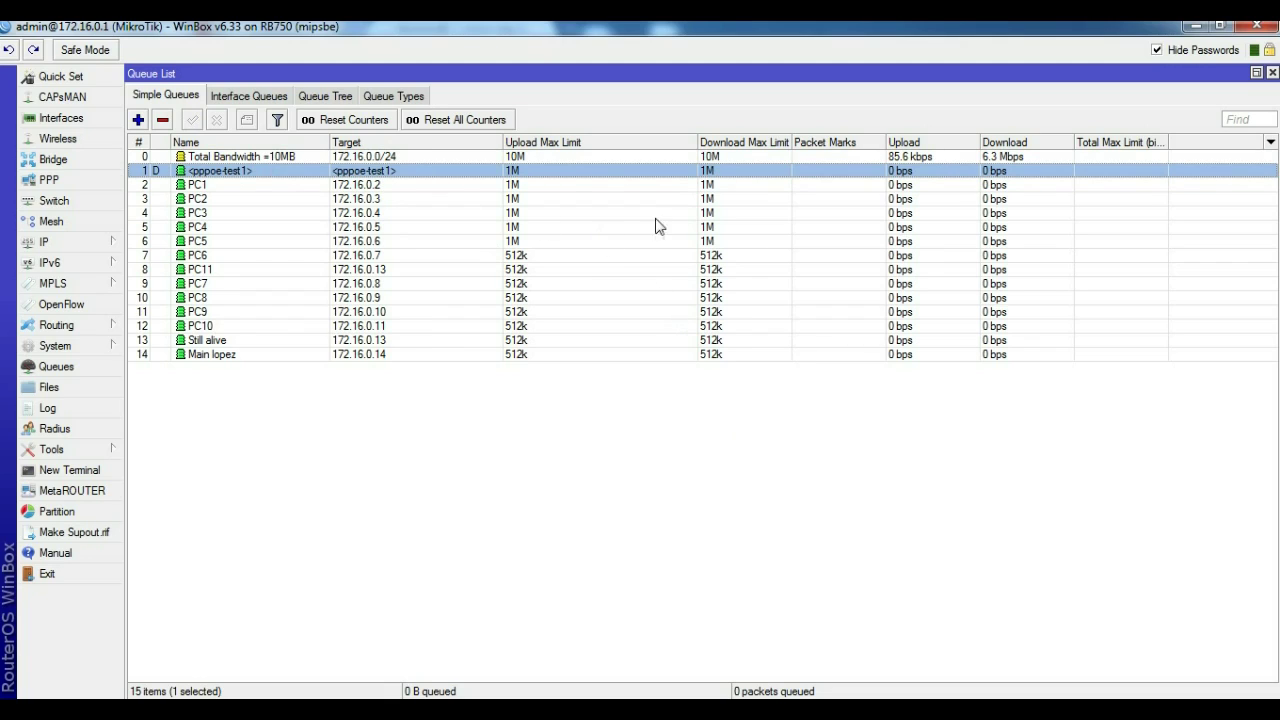
pyautogui.click(707, 143)
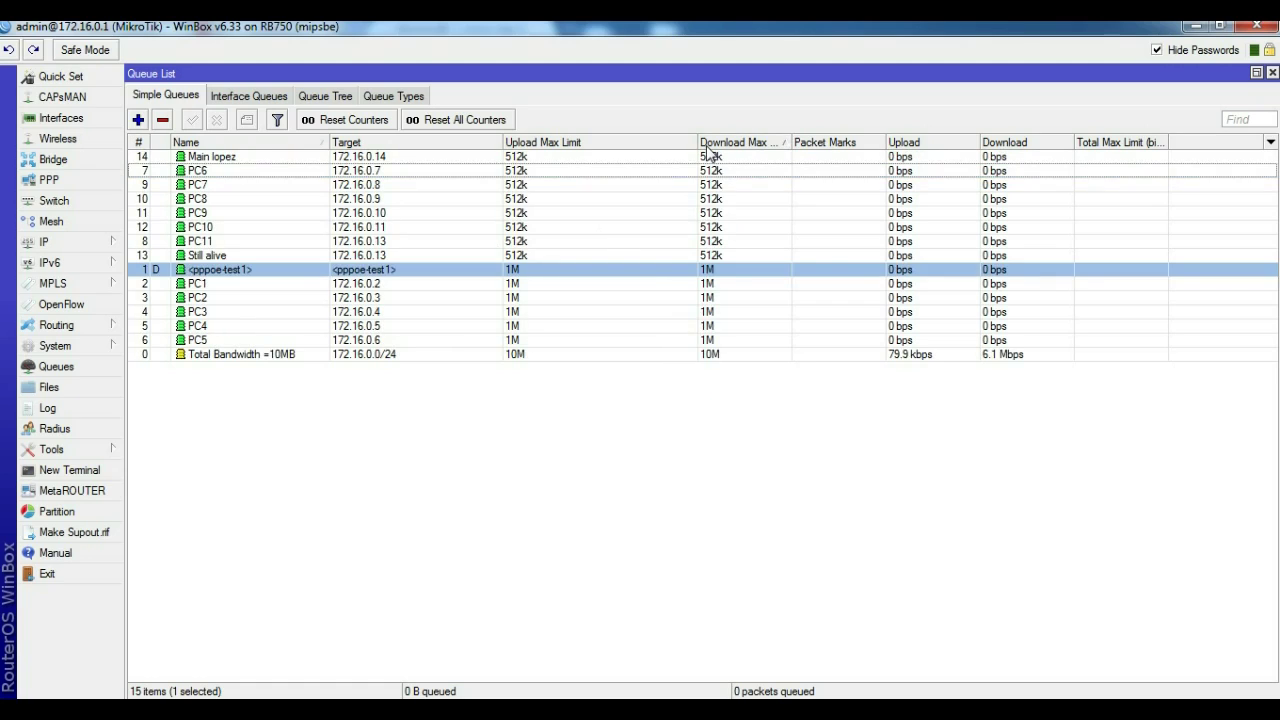
pyautogui.click(391, 355)
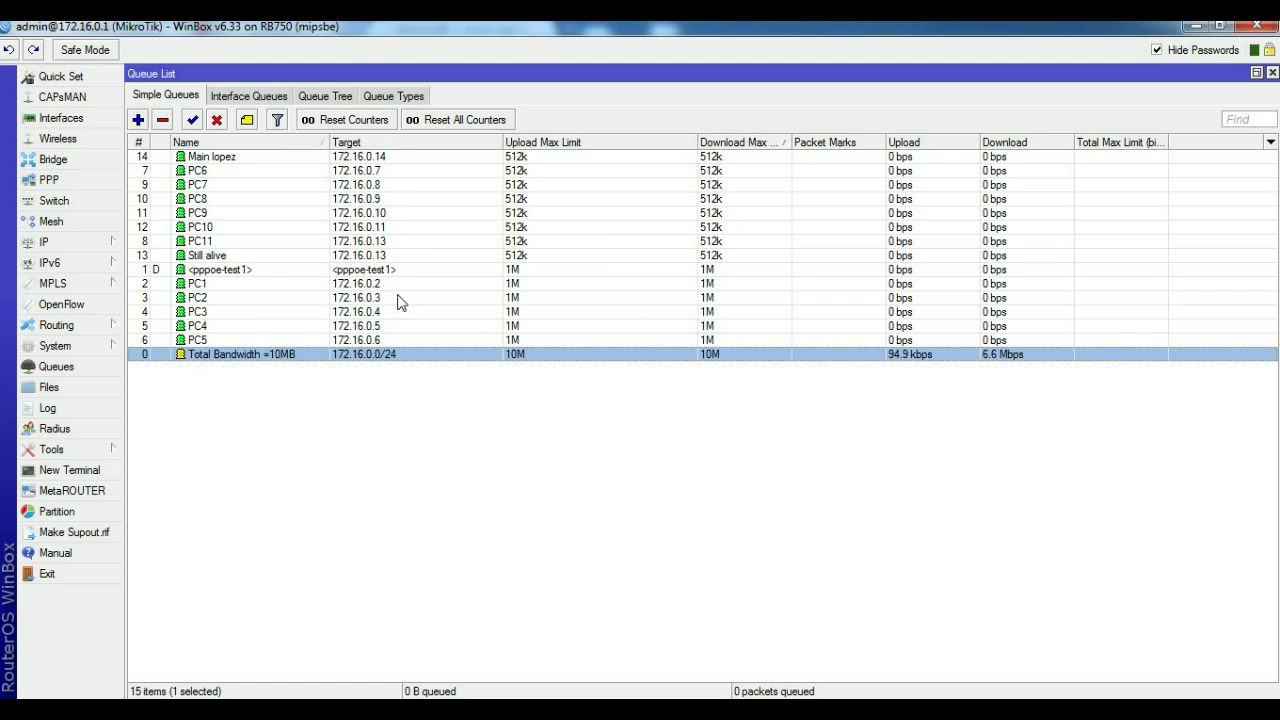